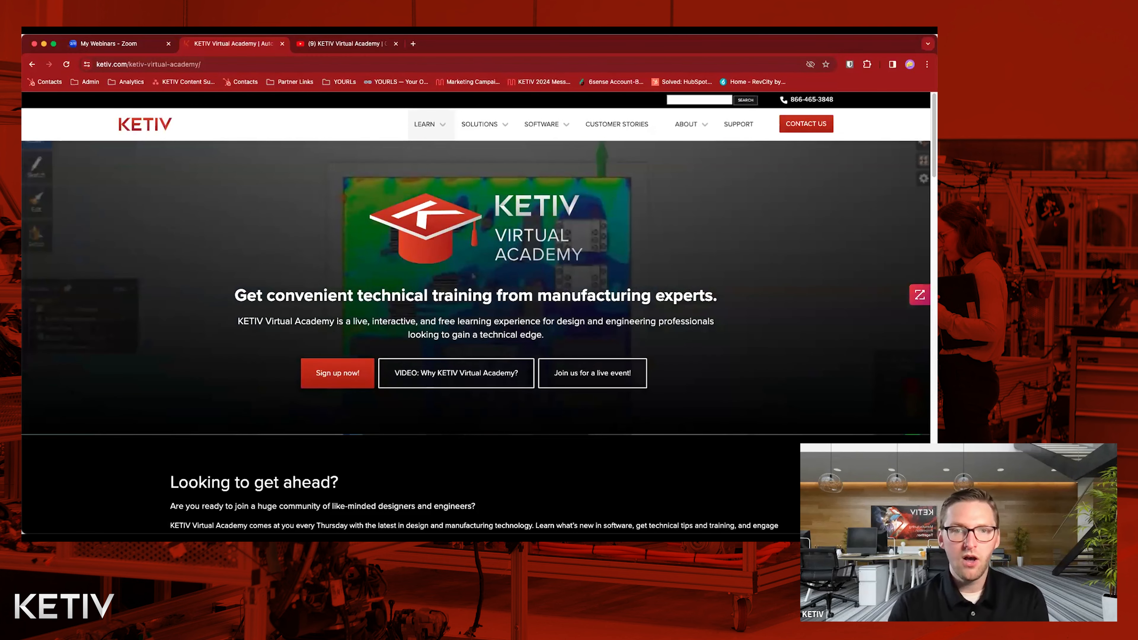
Review the upcoming and recently recorded sessions on the KETIV Virtual Academy page.
scroll(472, 276, "down", 3)
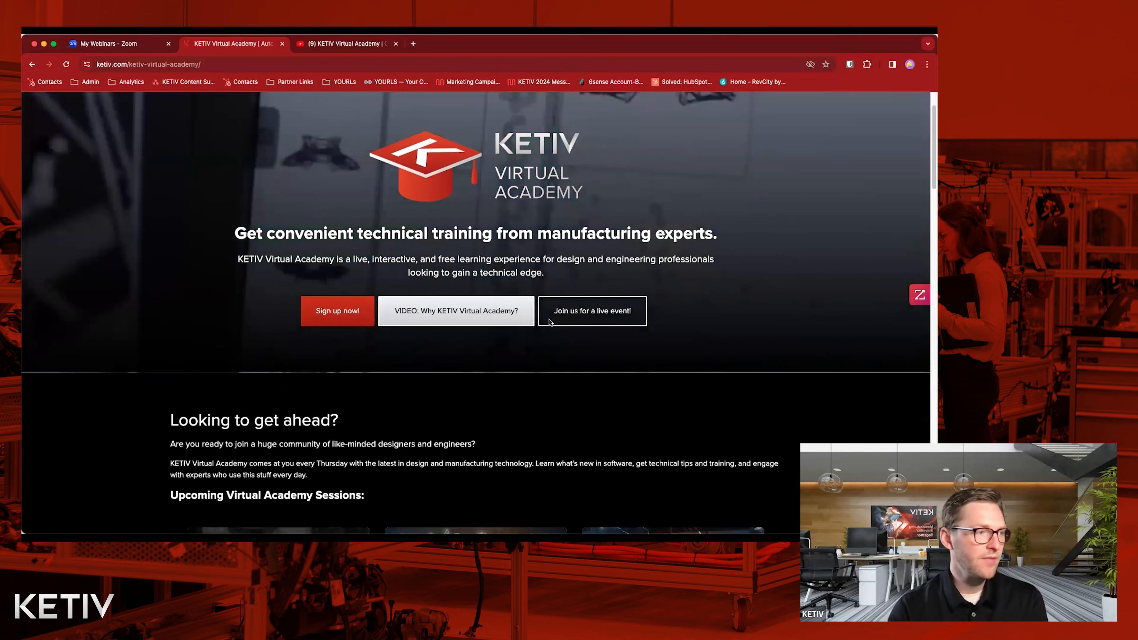
scroll(551, 322, "down", 10)
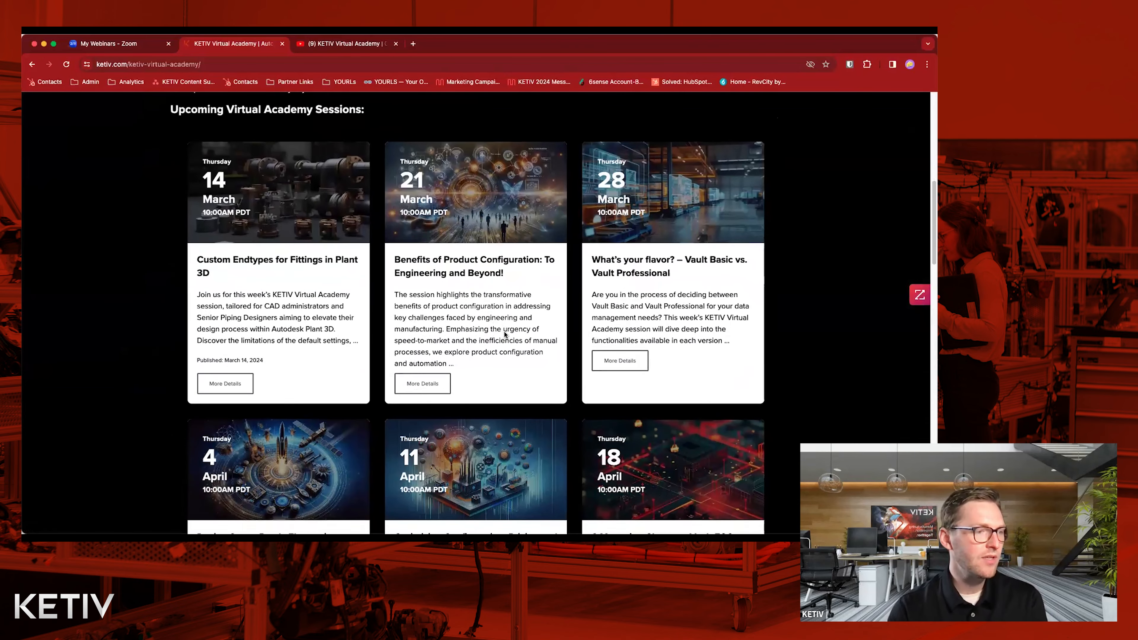
scroll(505, 334, "down", 20)
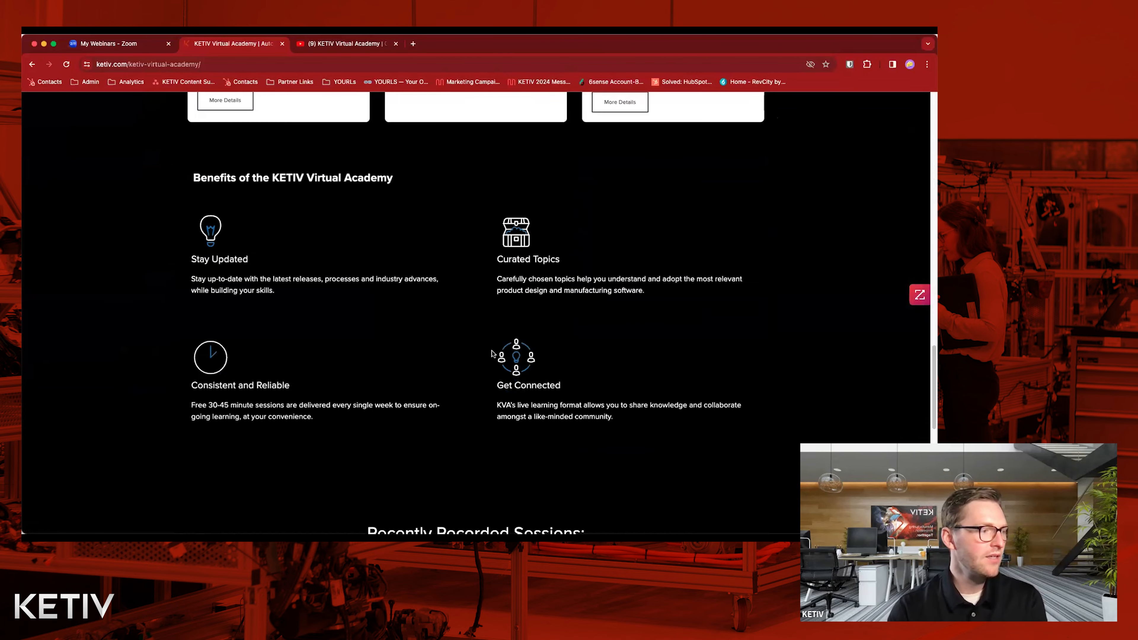
scroll(410, 273, "down", 10)
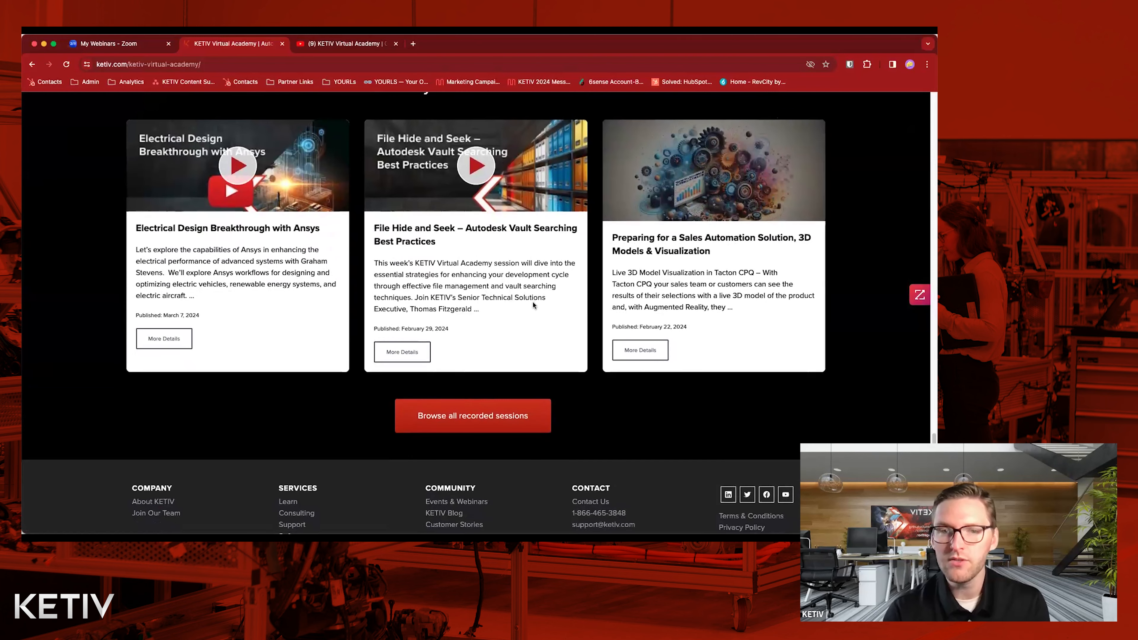
scroll(549, 321, "up", 10)
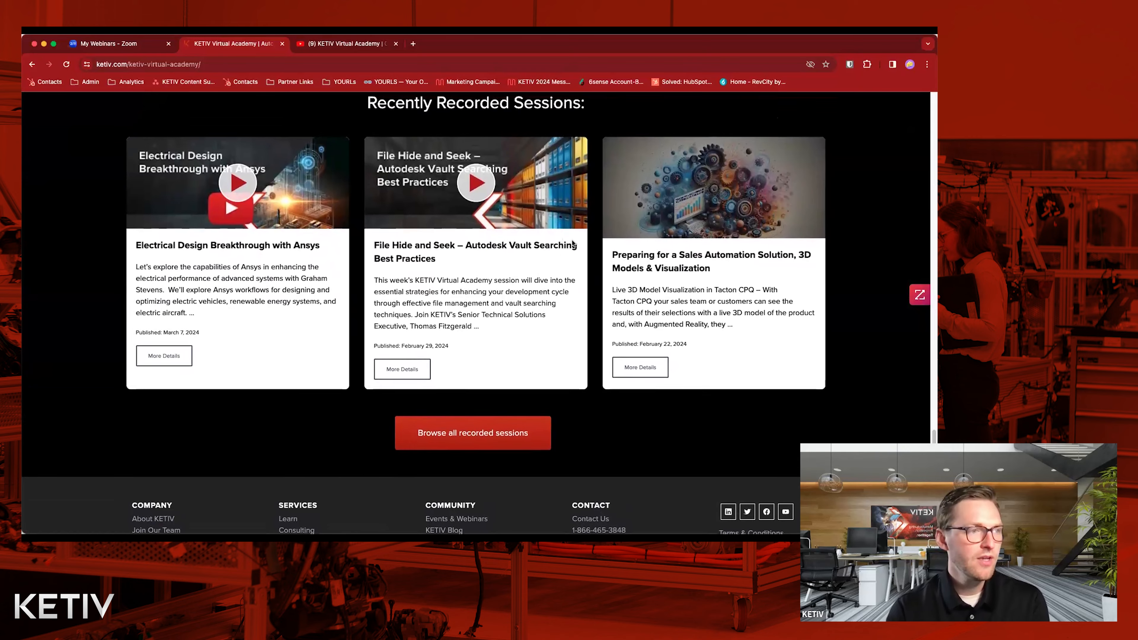
scroll(572, 243, "up", 10)
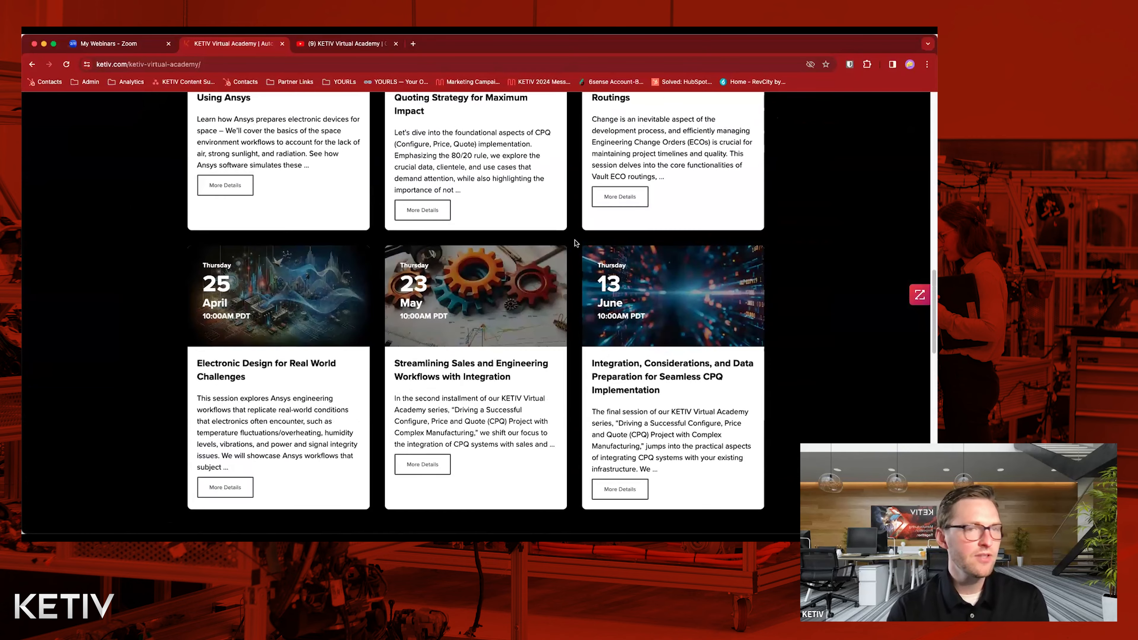
scroll(575, 248, "up", 3)
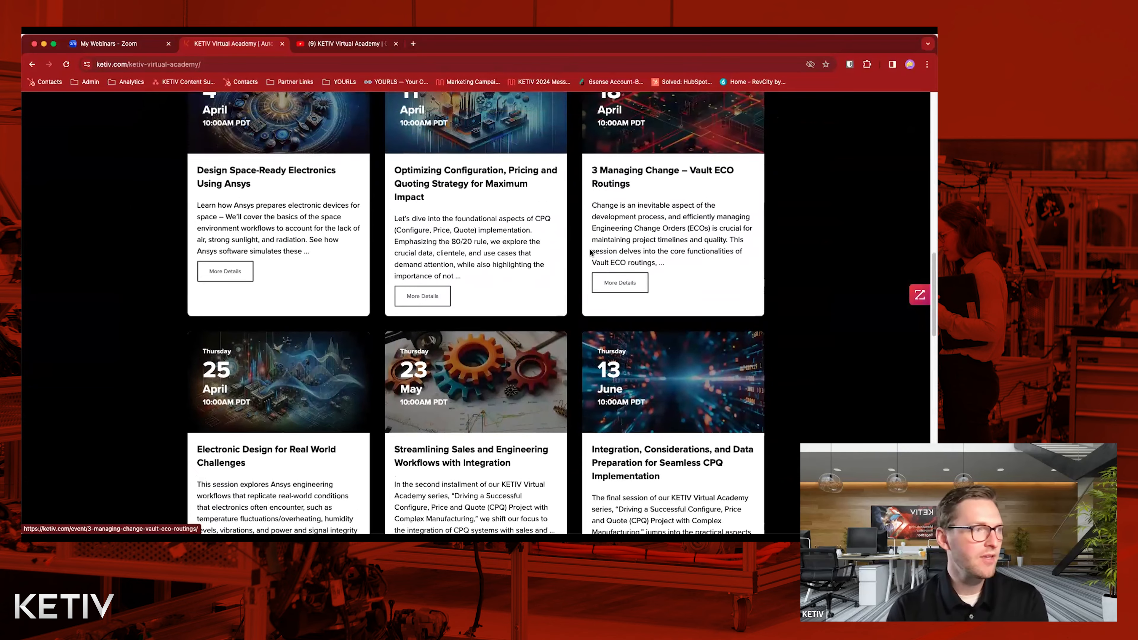
scroll(575, 256, "up", 7)
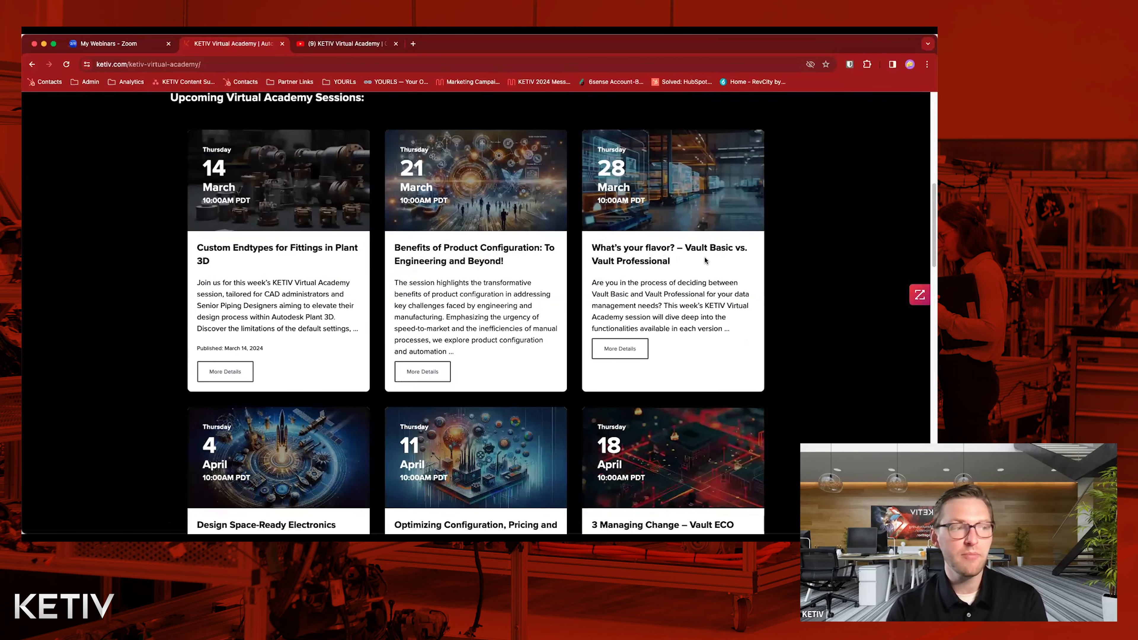
scroll(622, 314, "up", 15)
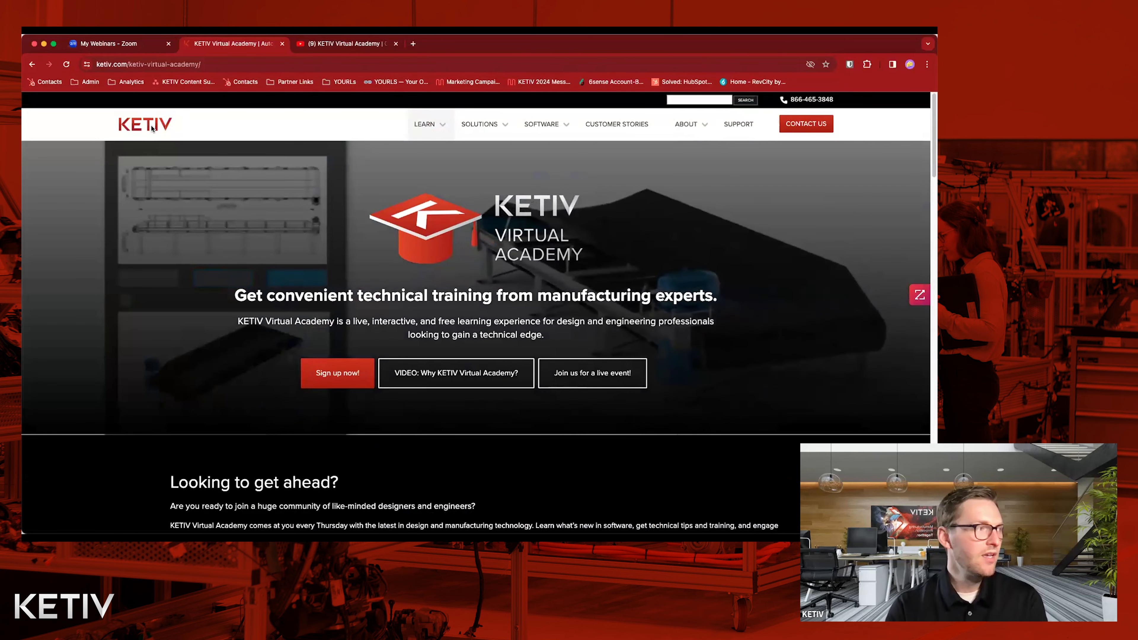
Open the live event page from the KETIV home page and examine the upcoming in-person and virtual events.
left_click(156, 130)
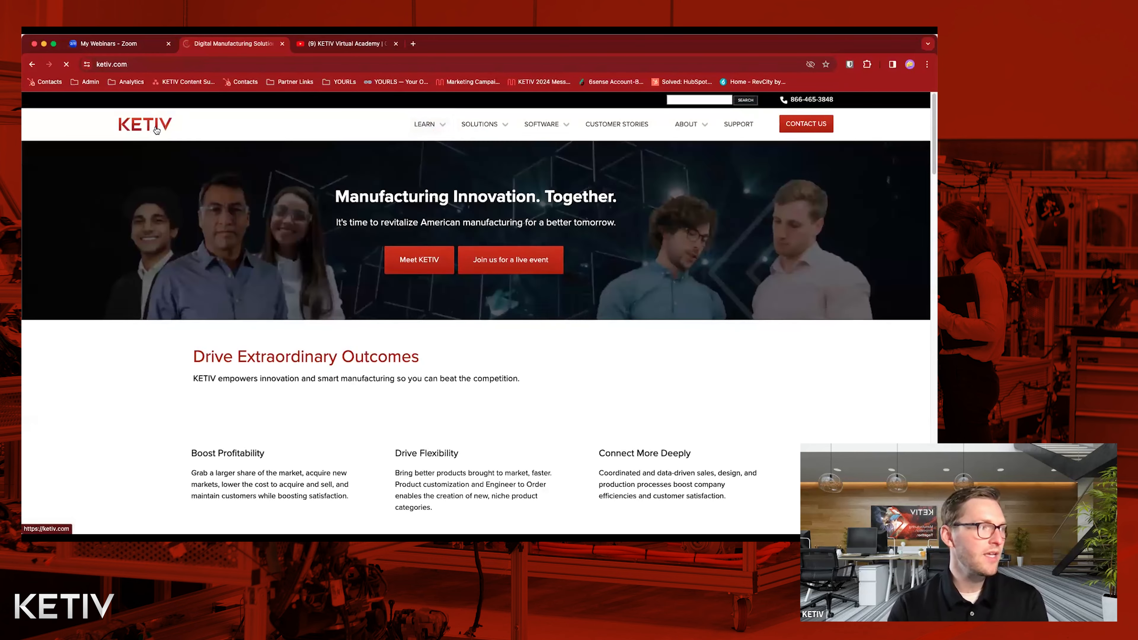
left_click(510, 261)
scroll(546, 277, "down", 20)
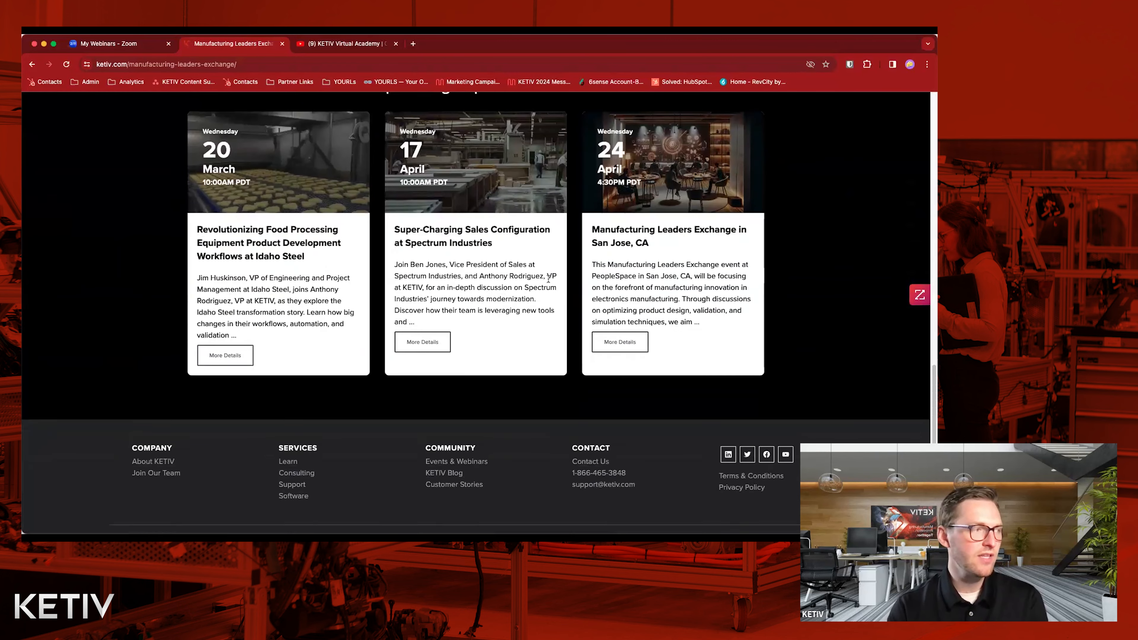
scroll(545, 282, "up", 1)
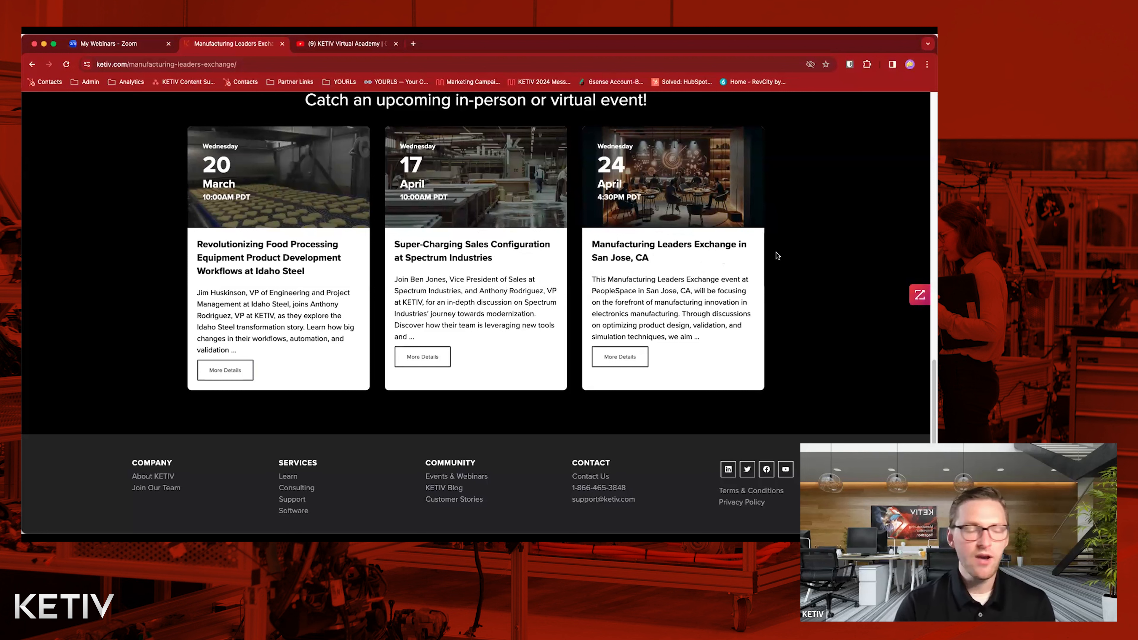
left_click(503, 67)
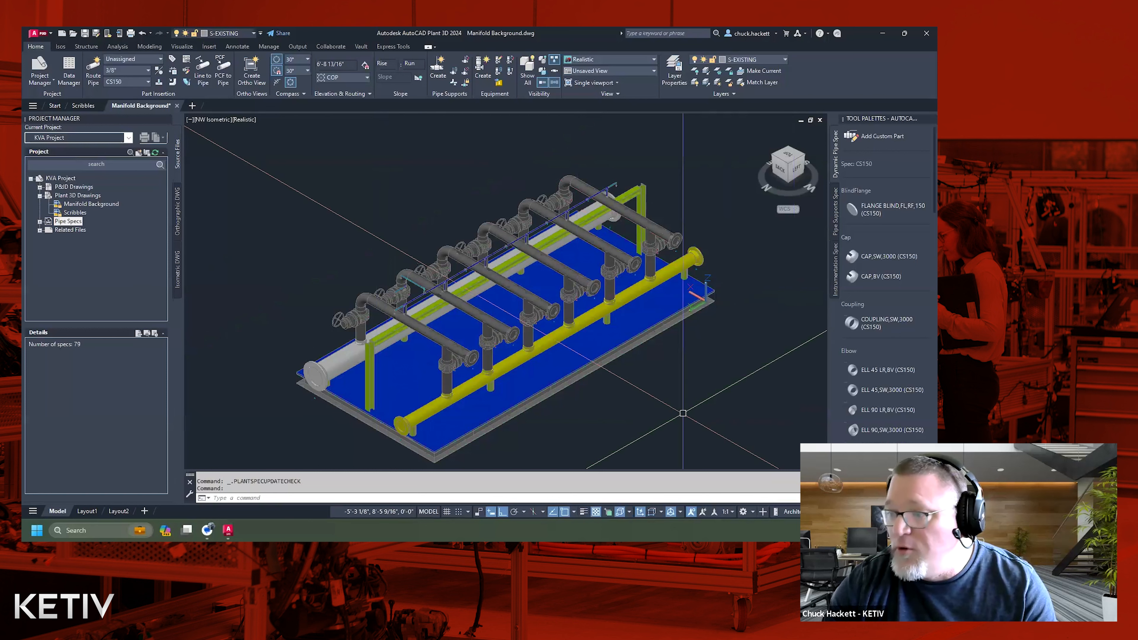
Switch the Manifold Background model in AutoCAD Plant 3D to the custom model view Demostration.
left_click(620, 405)
left_click(617, 409)
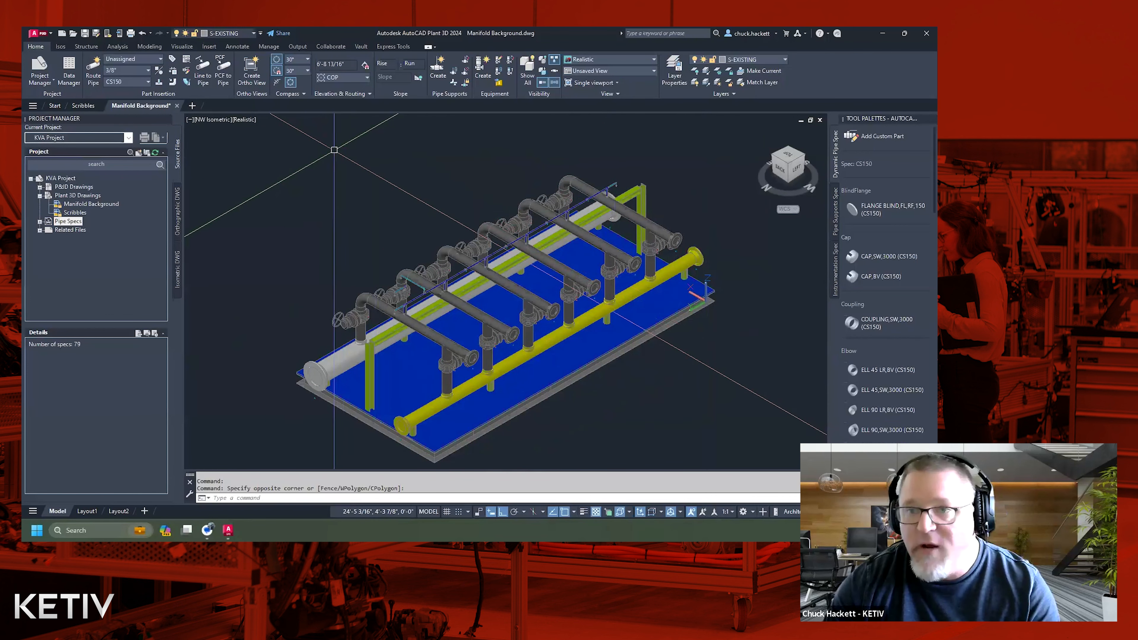
left_click(219, 120)
mouse_move(264, 131)
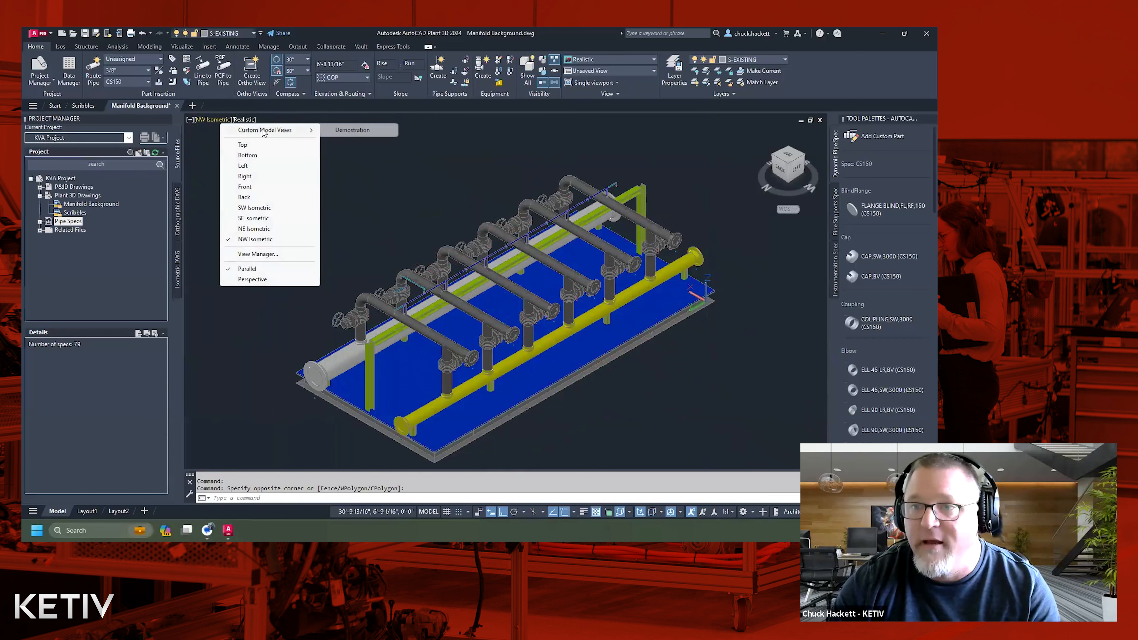
left_click(353, 130)
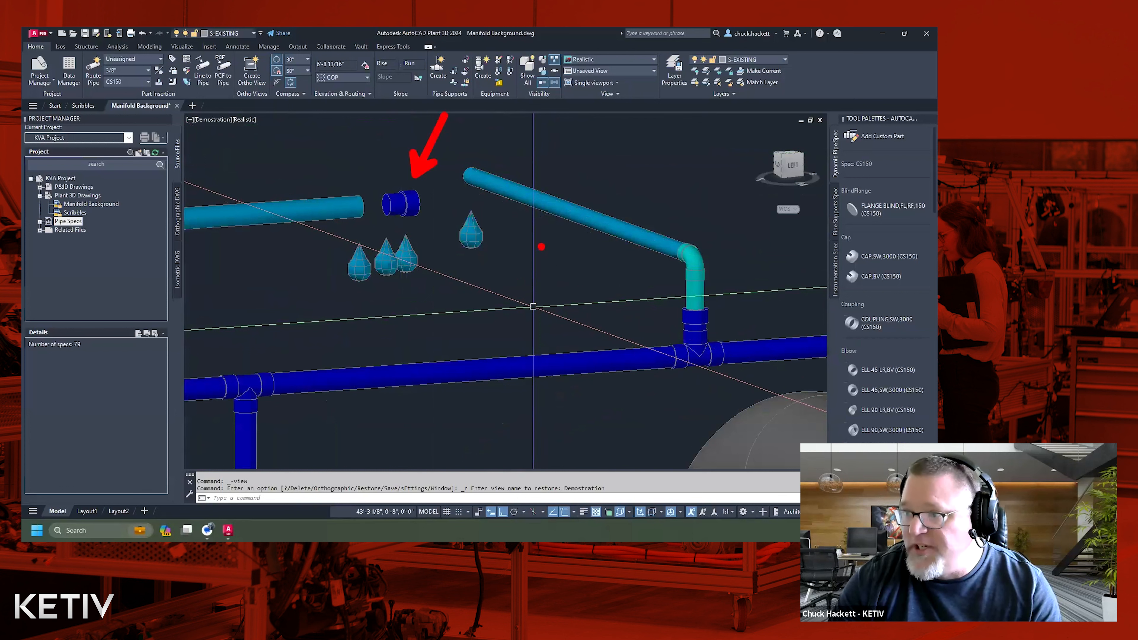
left_click_drag(539, 236, 785, 401)
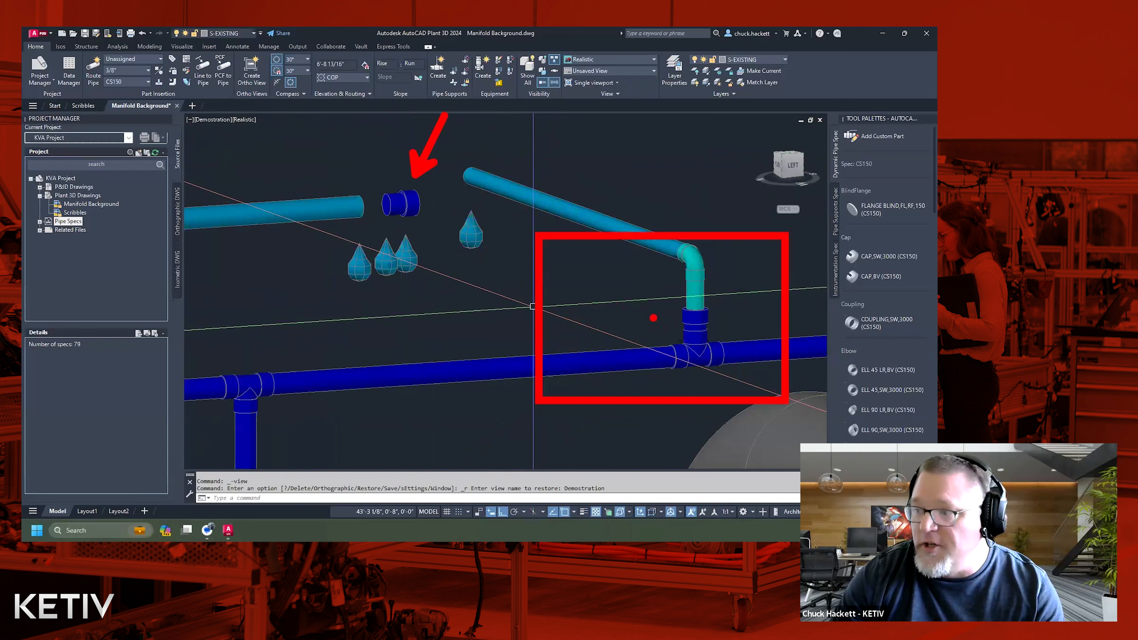
left_click_drag(666, 317, 587, 319)
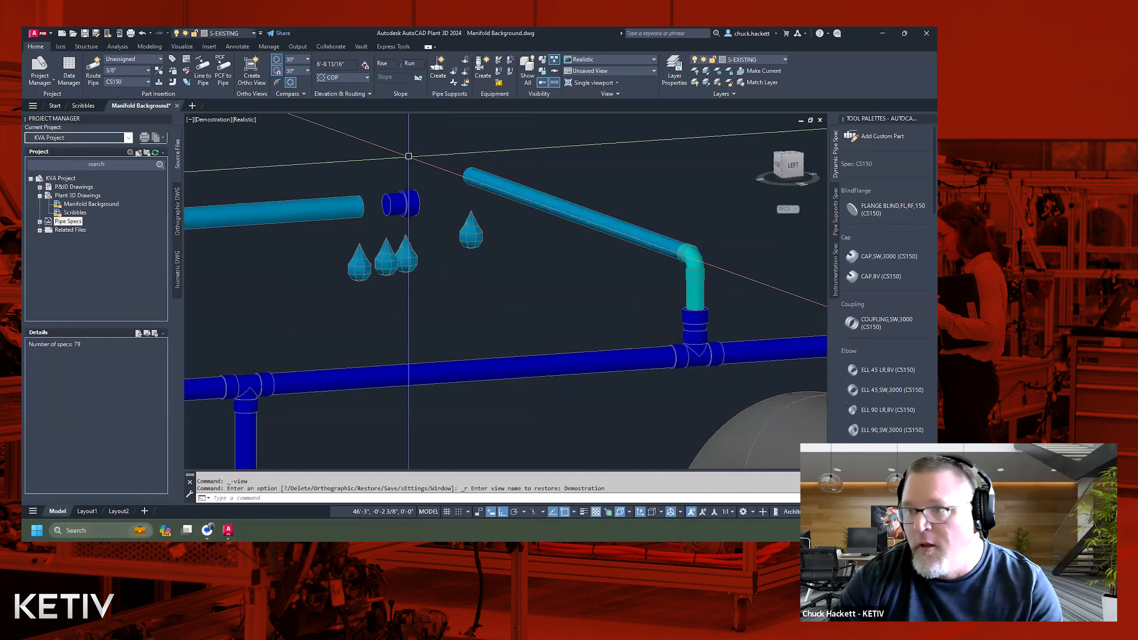
Try to attach the loose reducing insert to the straight pipe by moving its near port onto the pipe's open end.
scroll(399, 203, "up", 5)
middle_click_drag(382, 185, 480, 202)
left_click(550, 221)
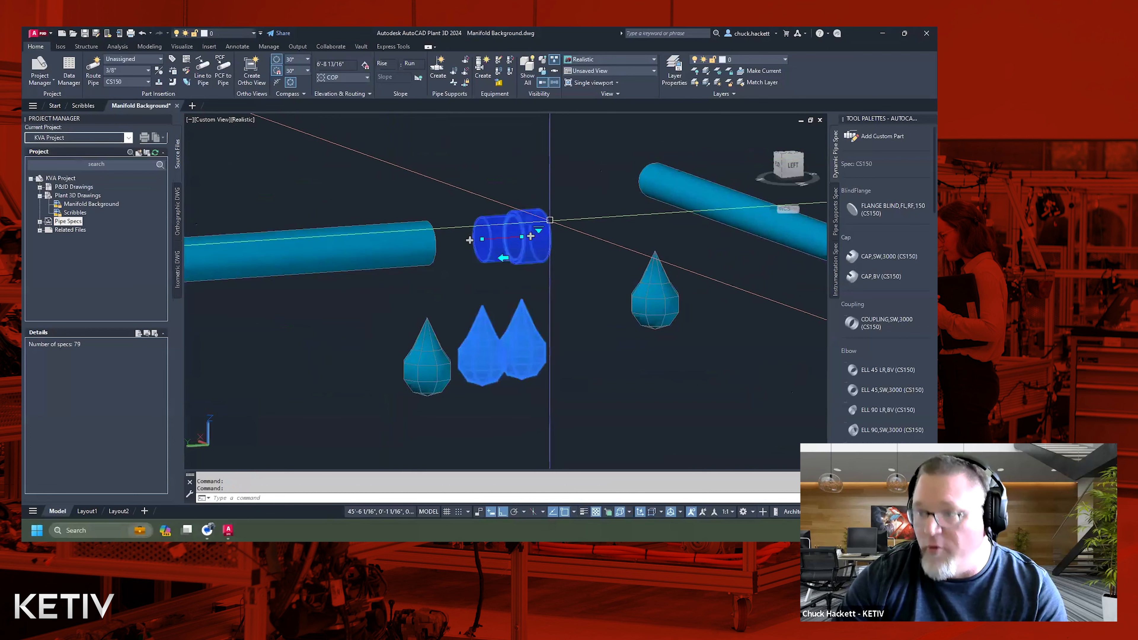
left_click(481, 239)
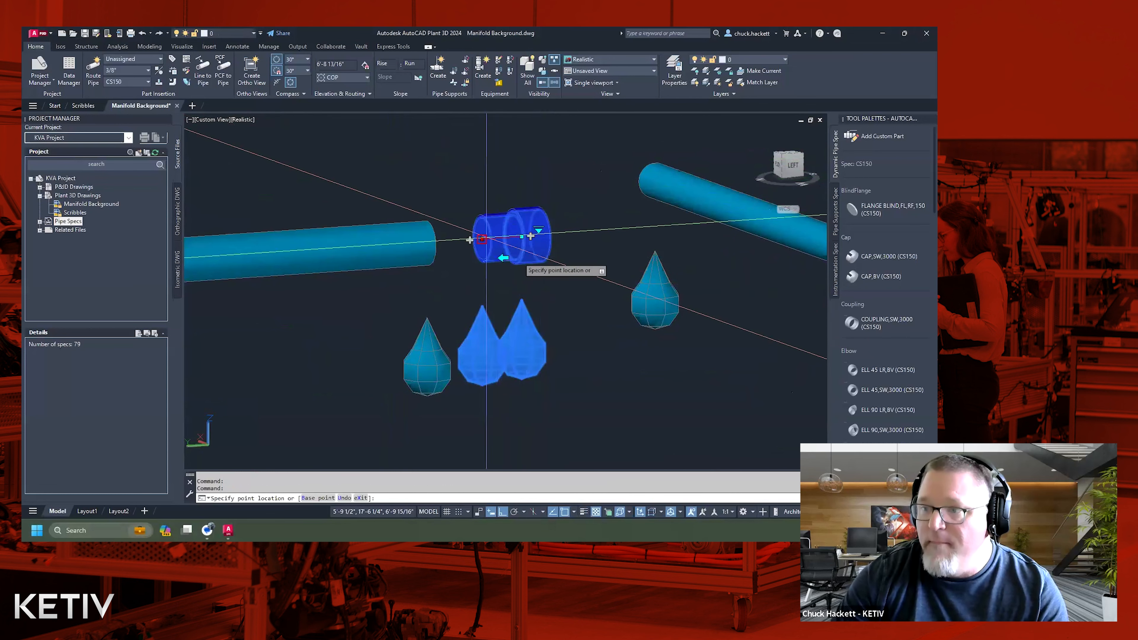
left_click(429, 261)
key("Escape")
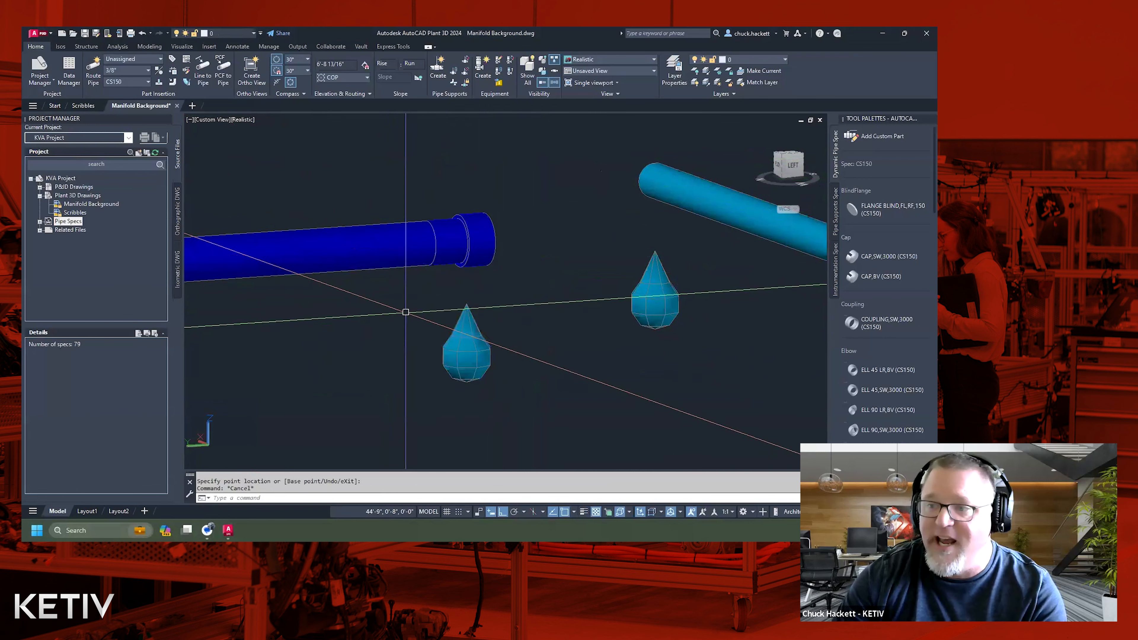
scroll(345, 286, "down", 3)
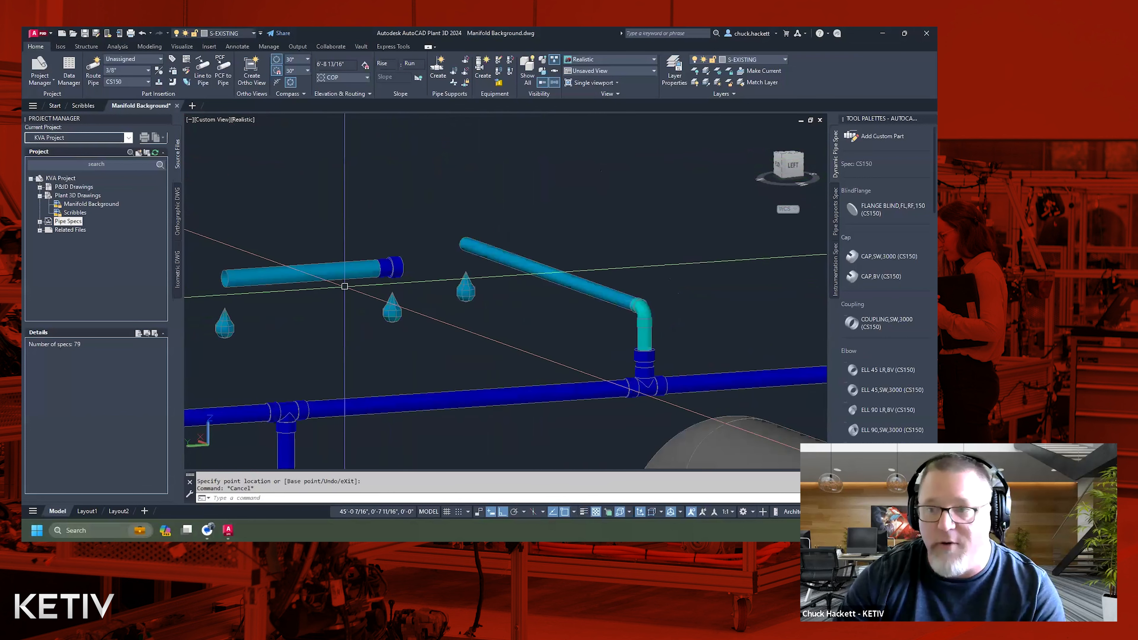
scroll(359, 288, "up", 3)
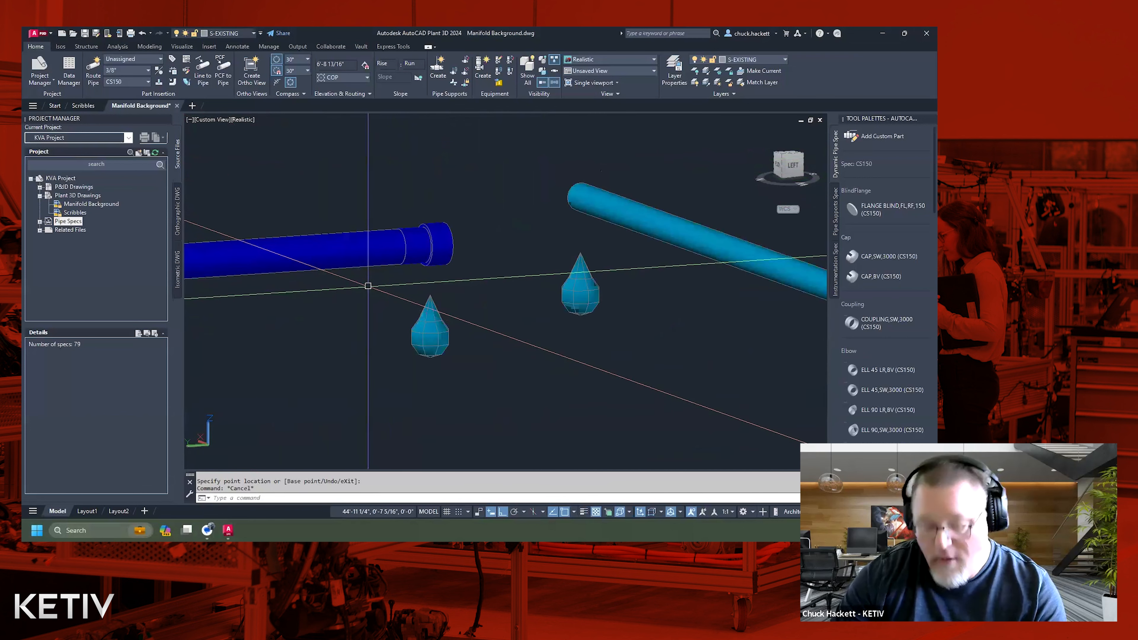
Undo the grip edit that moved the reducing insert onto the pipe end.
type("u")
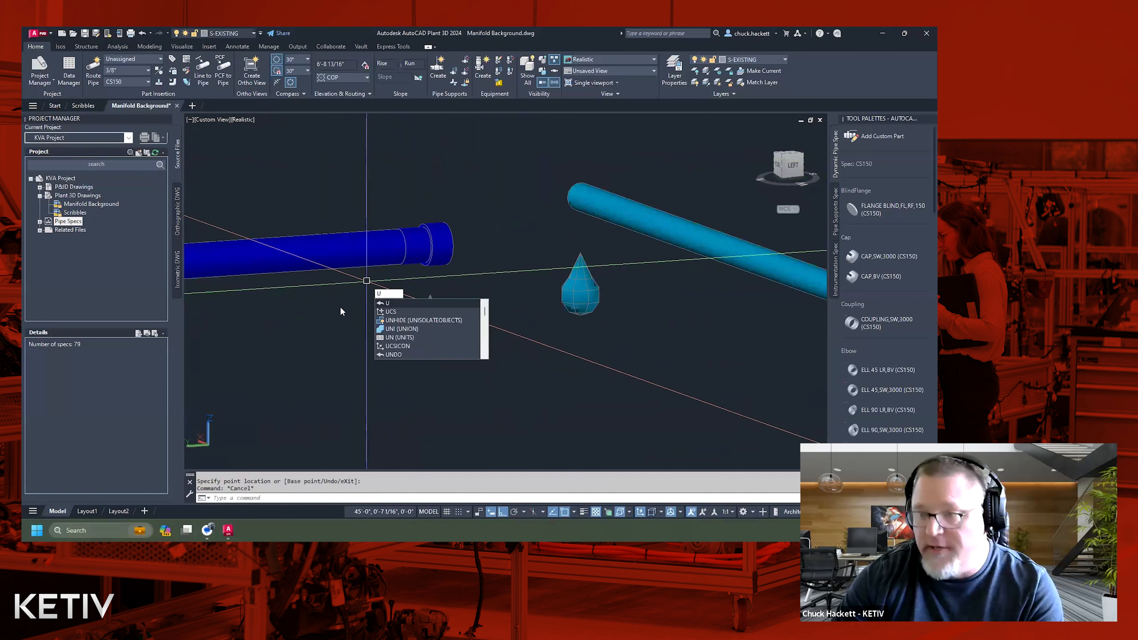
key("Return")
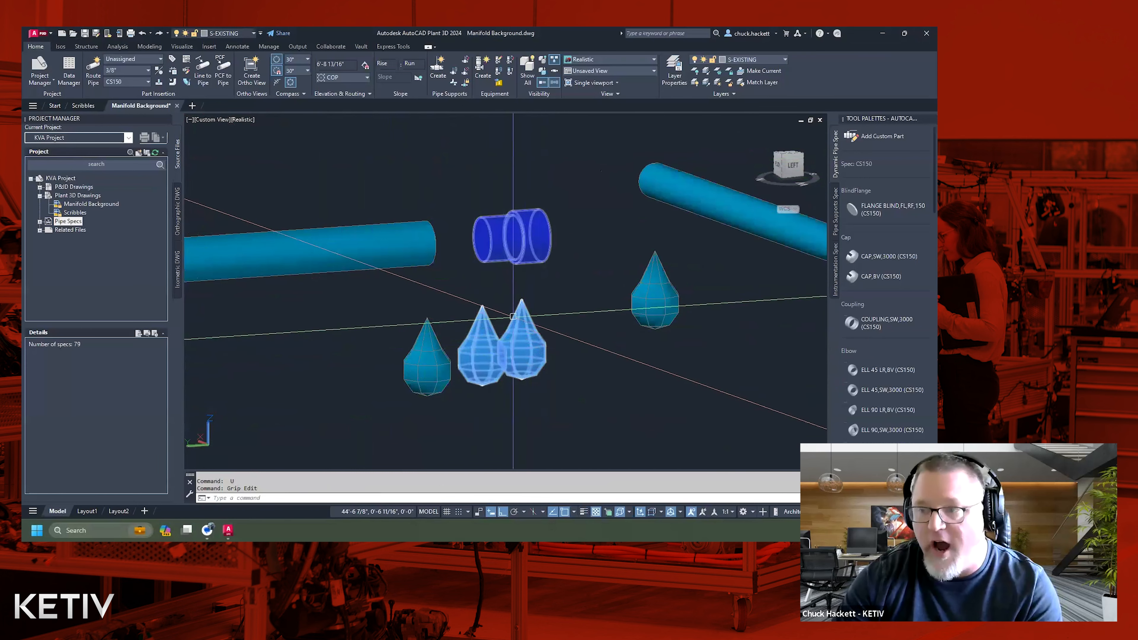
scroll(504, 265, "down", 2)
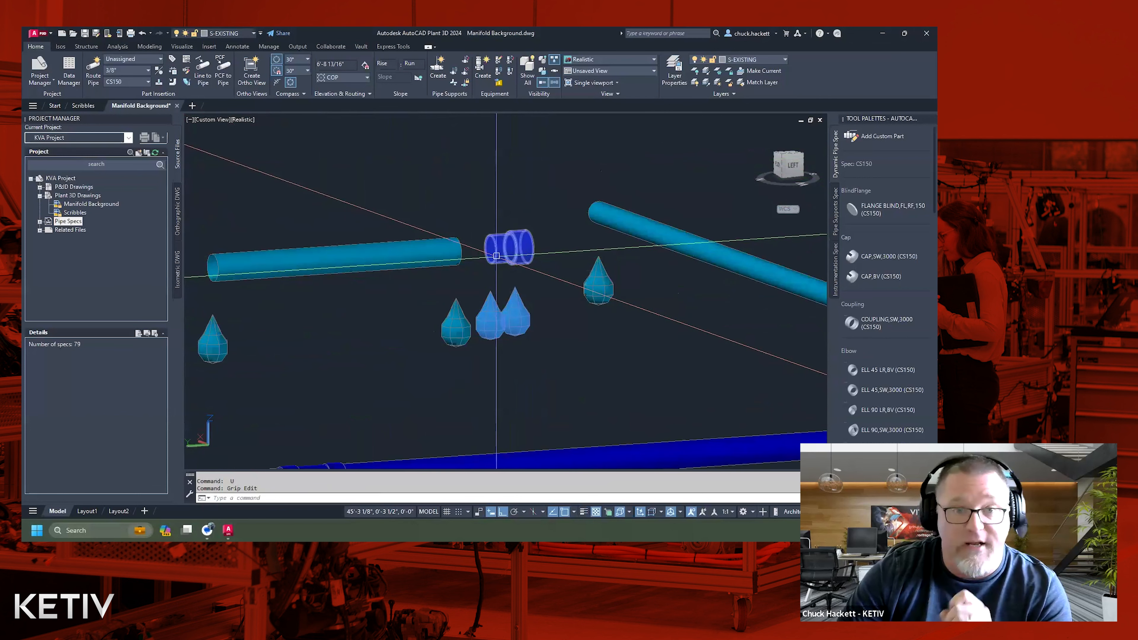
Select the loose reducing insert and examine its port properties, especially End Type1 and End Type2.
mouse_move(496, 255)
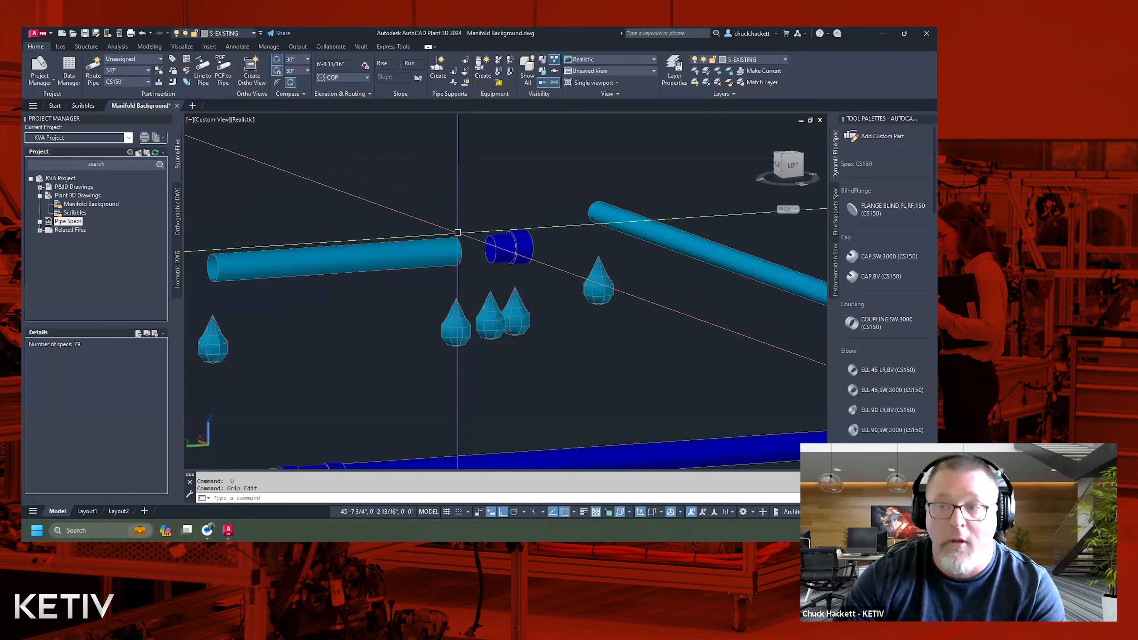
scroll(457, 232, "down", 5)
scroll(647, 302, "up", 1)
middle_click_drag(645, 299, 611, 293)
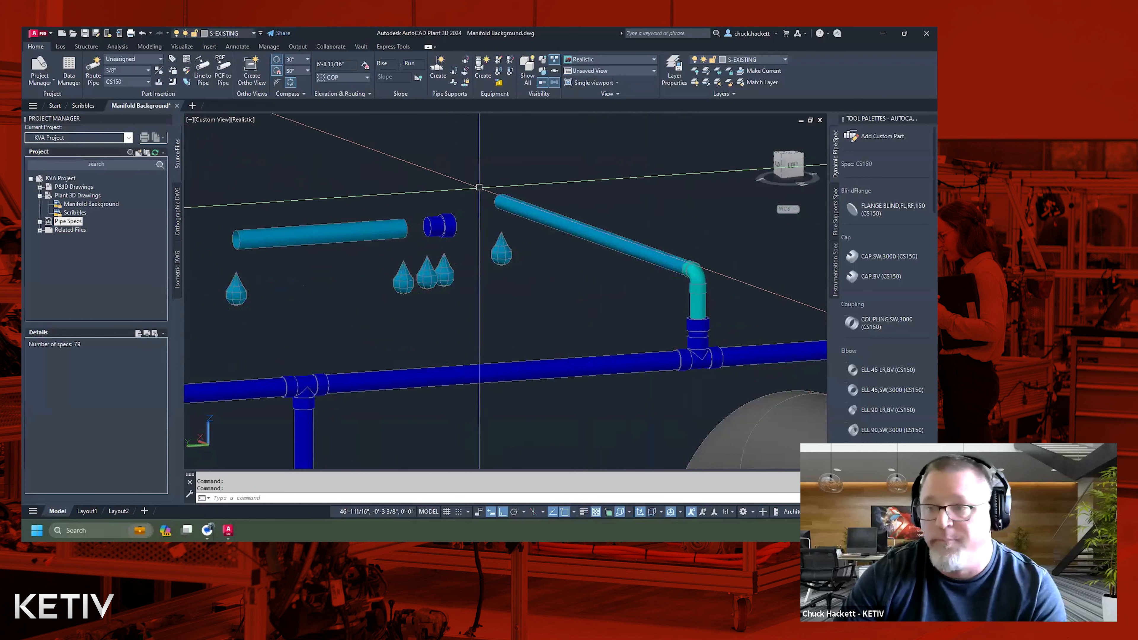
left_click(436, 225)
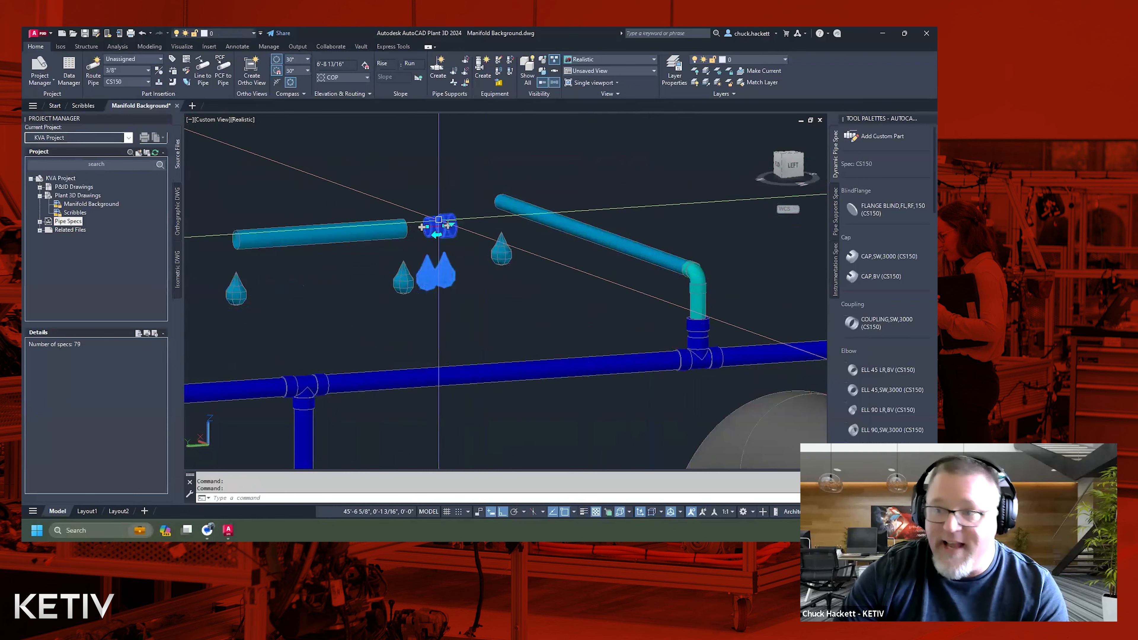
key("ctrl+1")
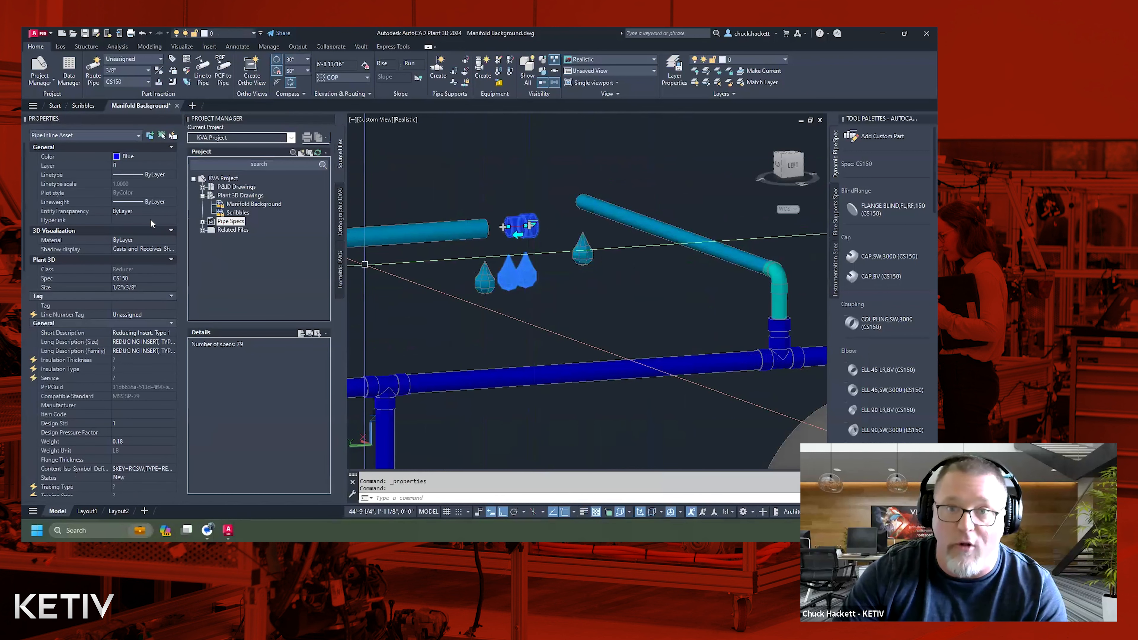
scroll(154, 233, "down", 10)
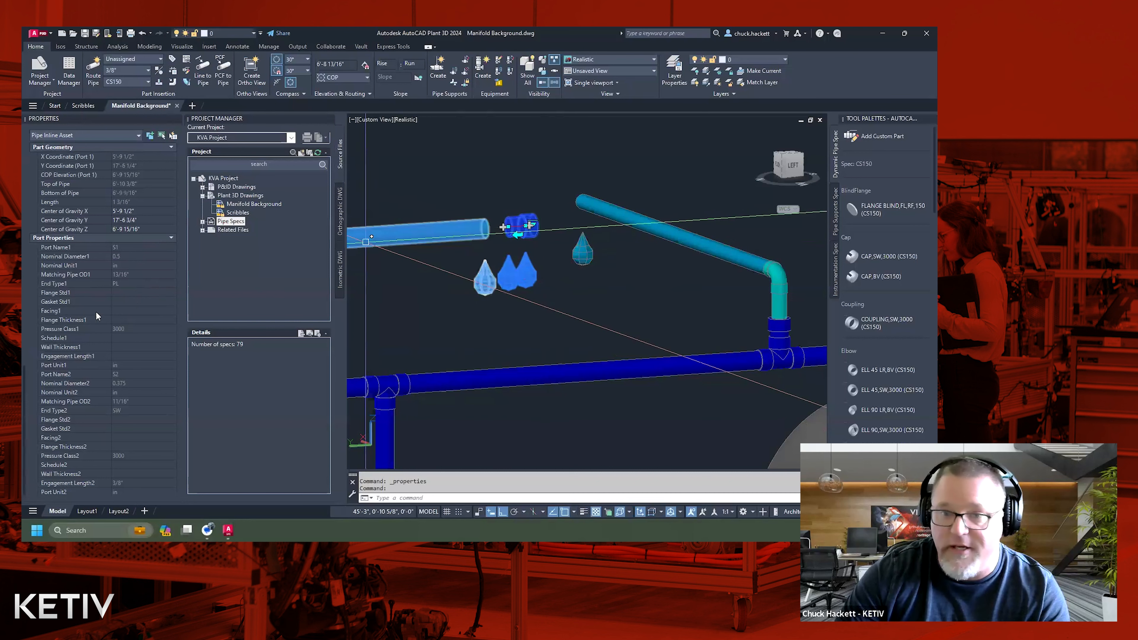
left_click(140, 292)
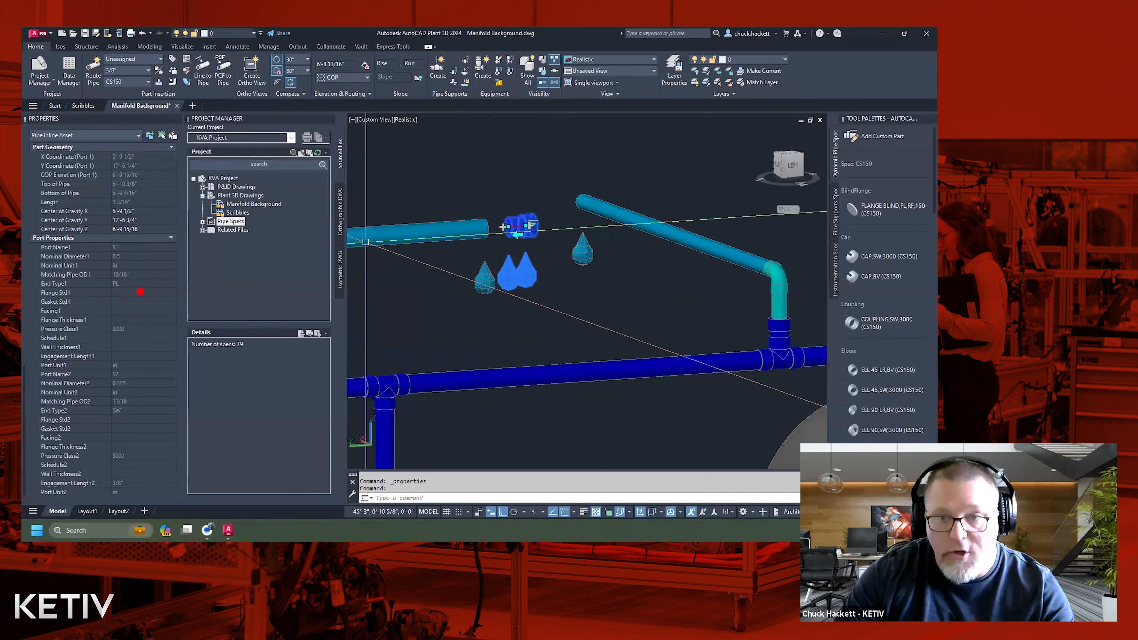
left_click_drag(136, 286, 246, 284, "ctrl+shift")
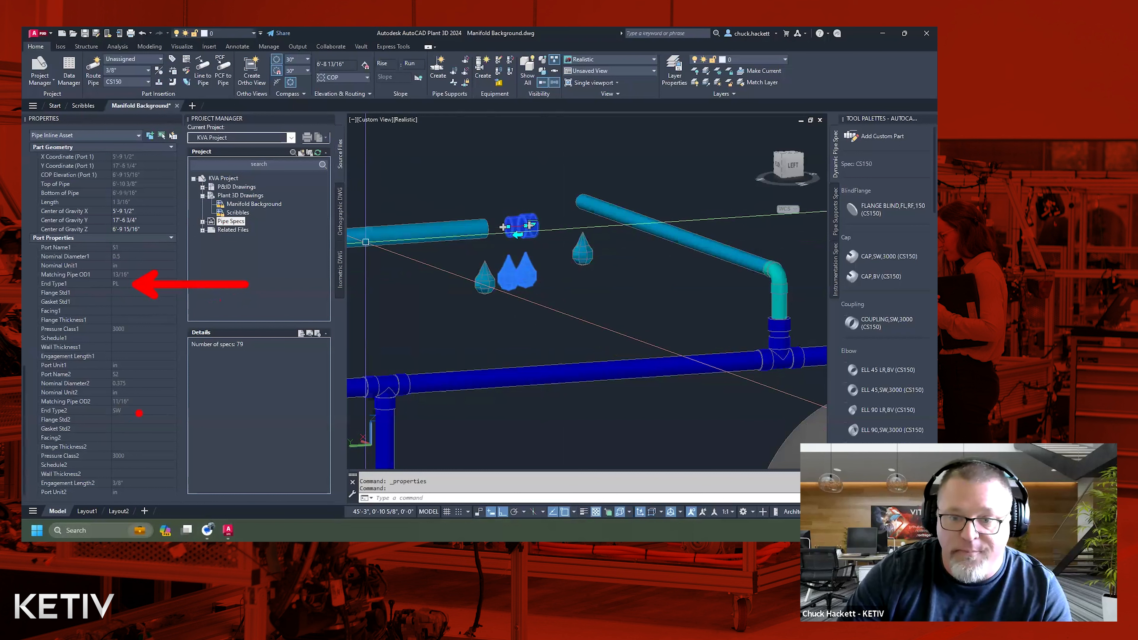
left_click_drag(135, 411, 256, 411, "ctrl+shift")
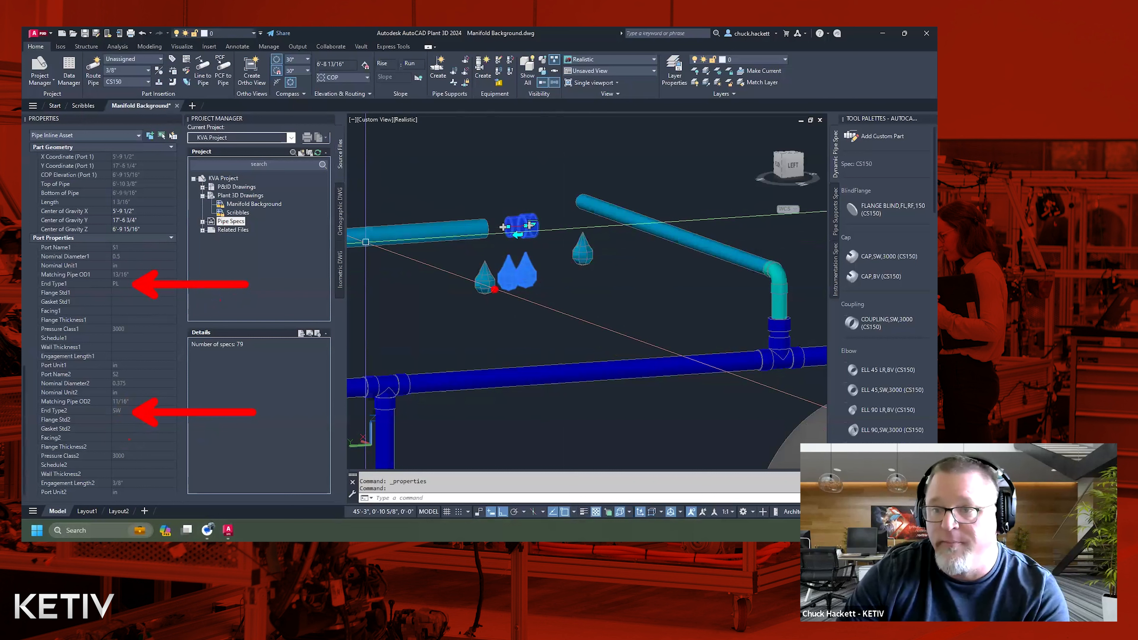
key("Escape")
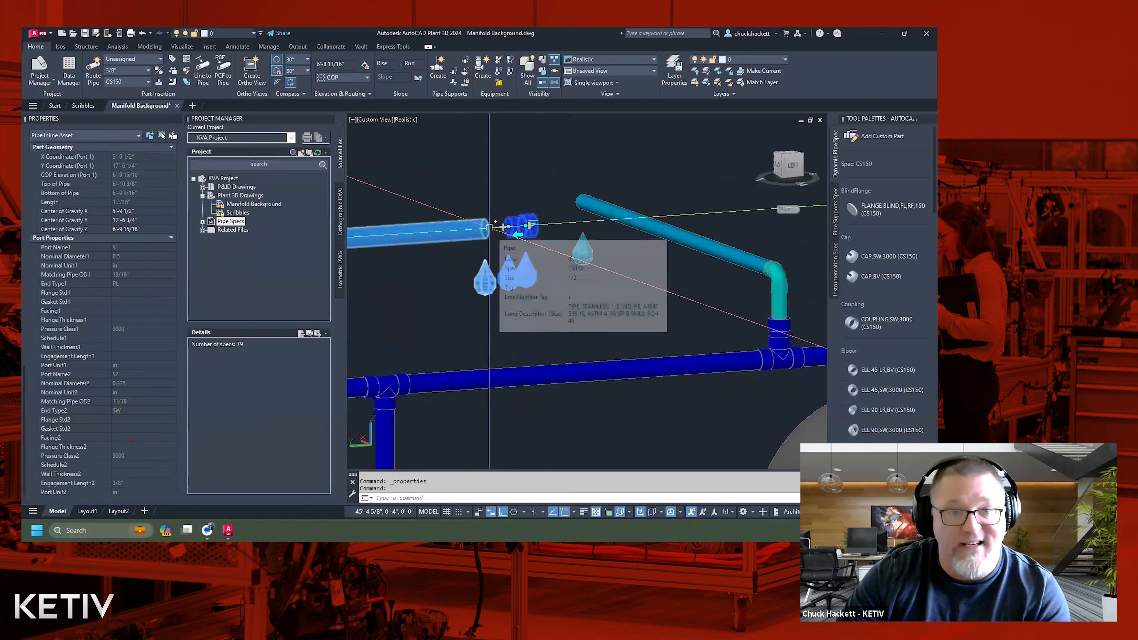
Clear the reducing insert selection, hide the object properties, and run PLANTENDCODES to open the endcode list.
key("Escape")
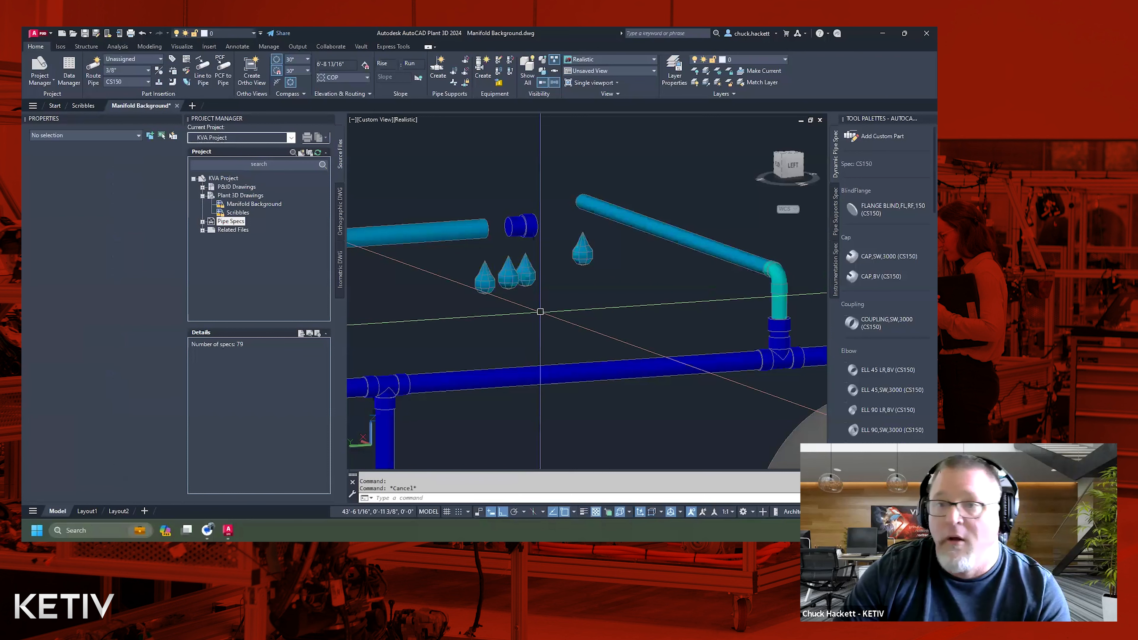
key("ctrl+1")
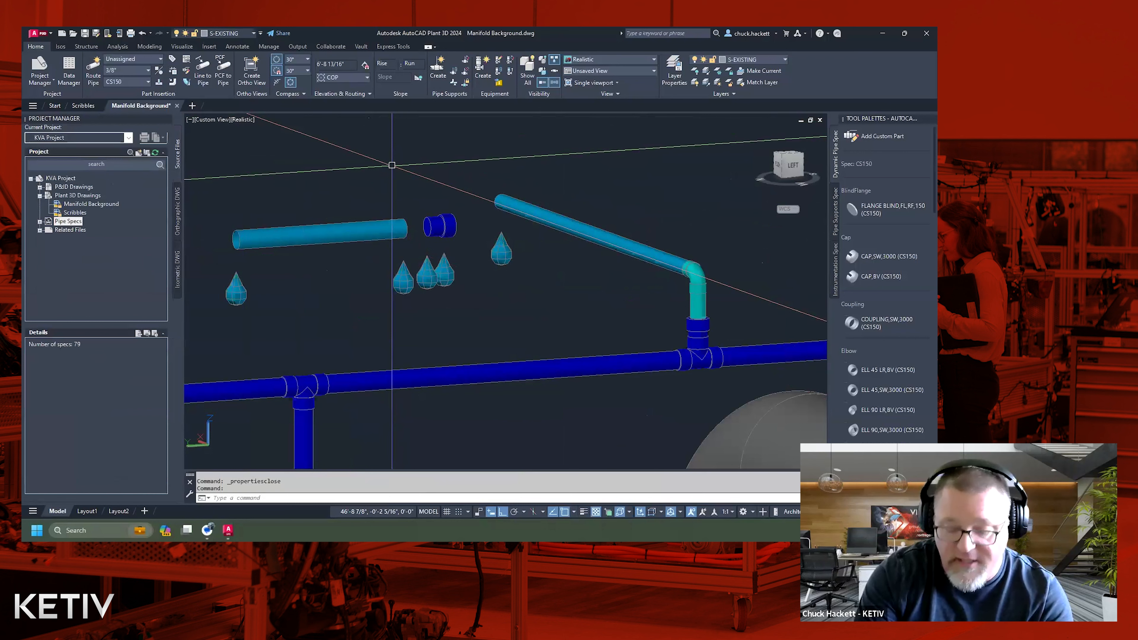
type("planend")
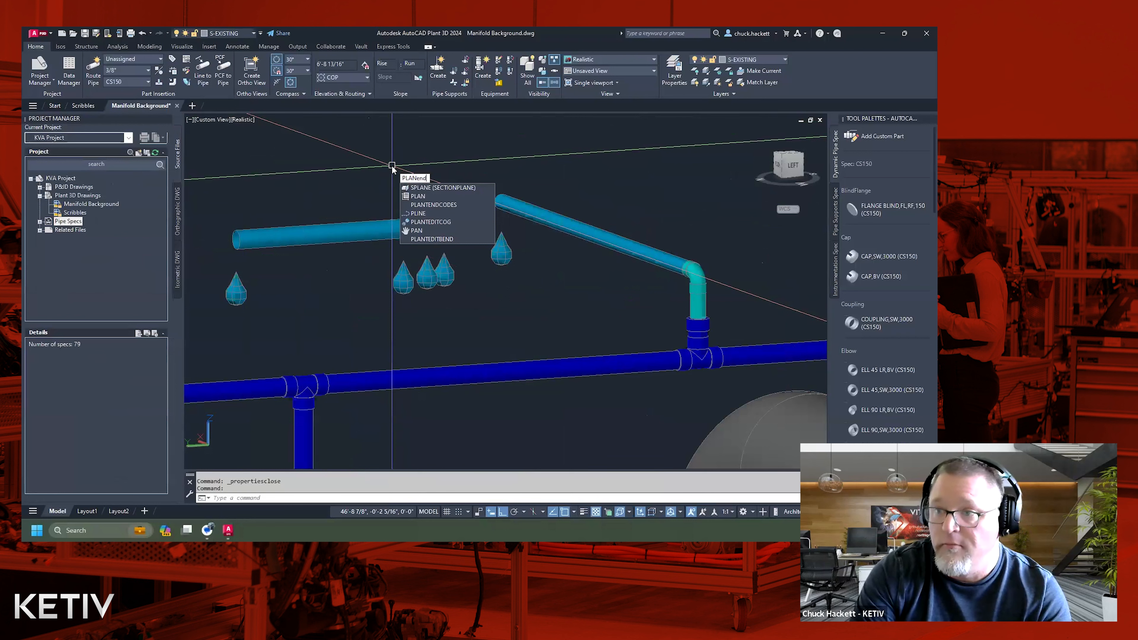
key("BackSpace")
key("BackSpace")
key("BackSpace")
type("tend")
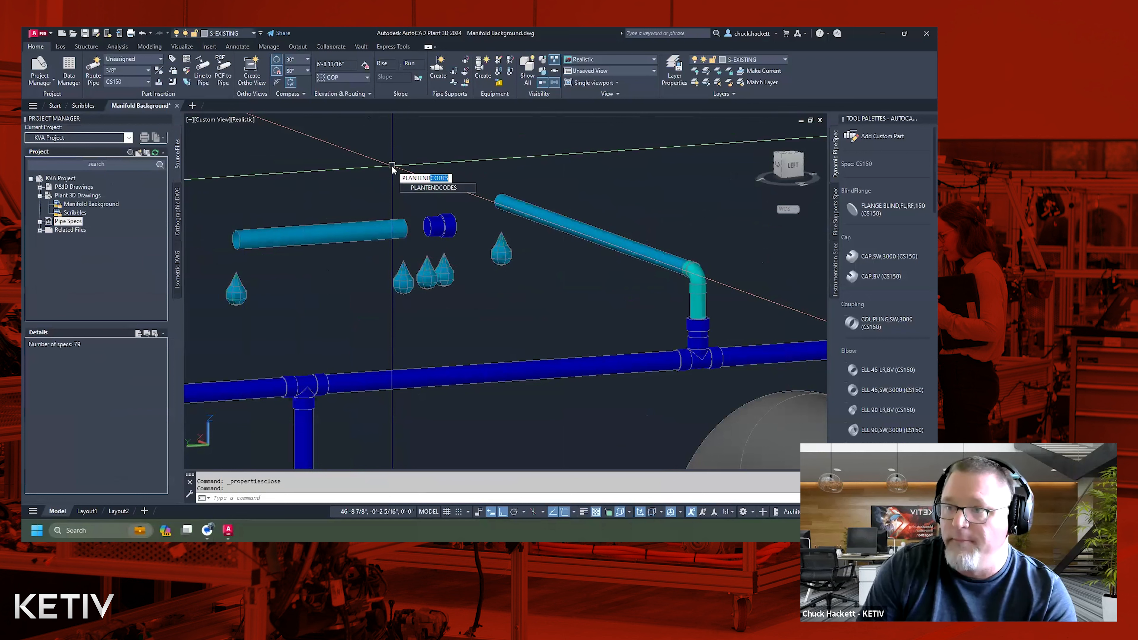
key("Return")
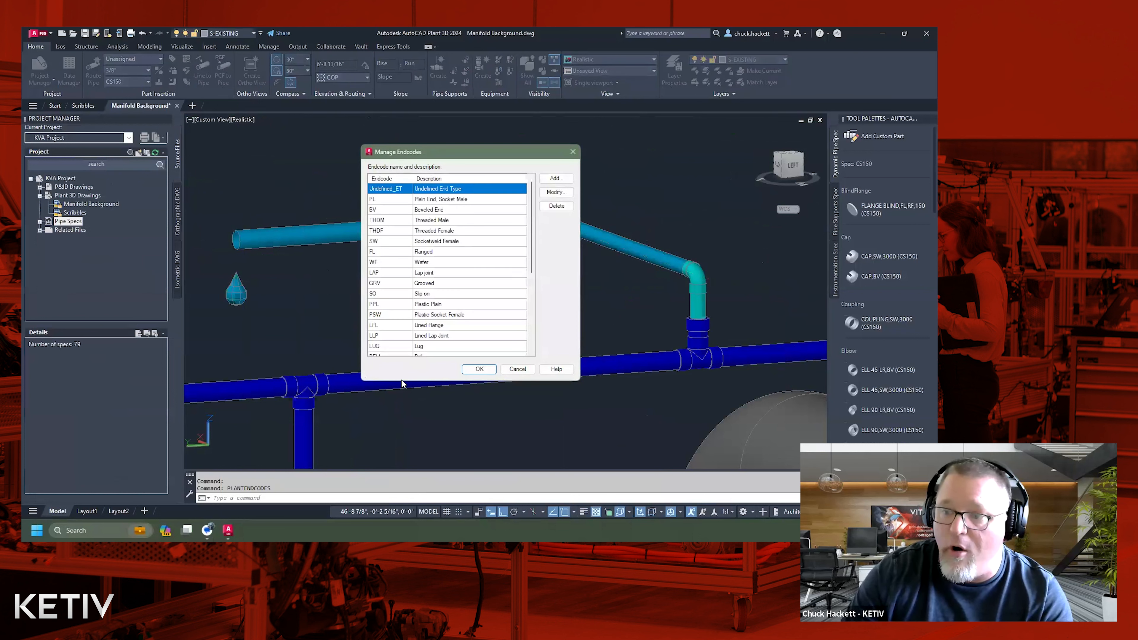
Examine the SW (Socketweld Female) and PL (Plain End, Socket Male) entries in the endcode list.
mouse_move(532, 254)
left_mouse_down()
mouse_move(527, 330)
mouse_move(526, 247)
left_mouse_up()
left_click(381, 243)
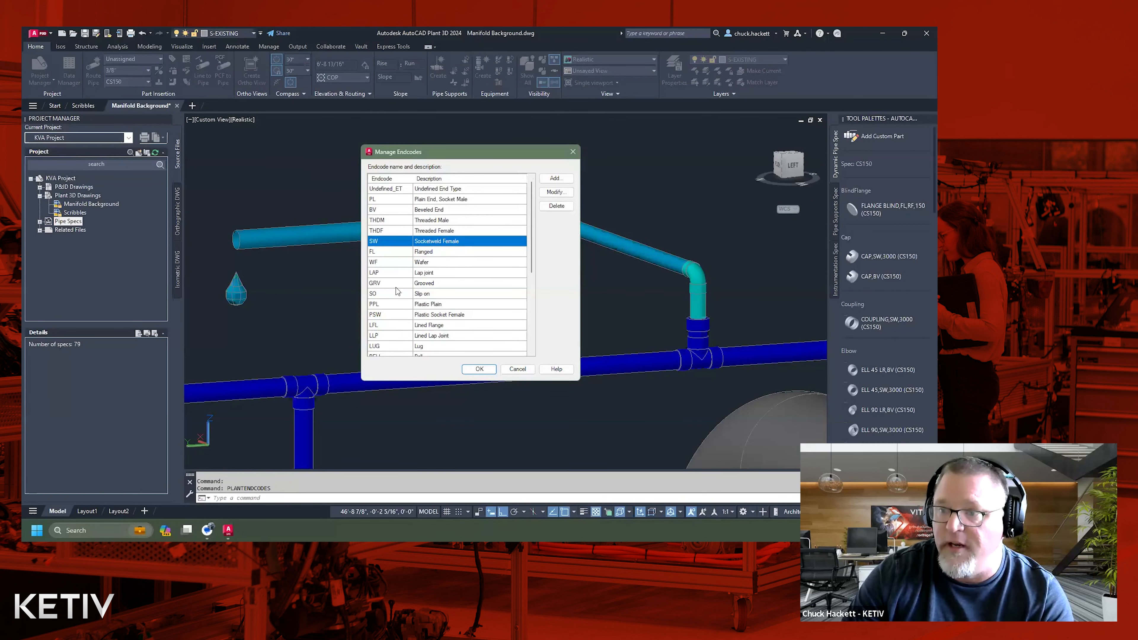
left_click(379, 200)
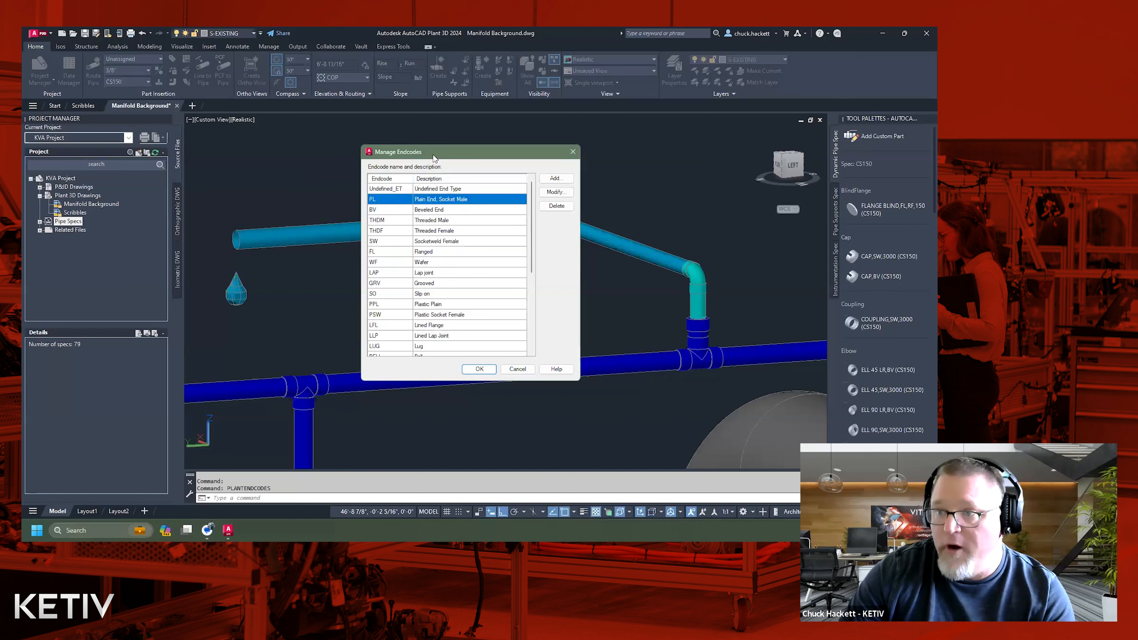
left_click_drag(433, 157, 251, 136)
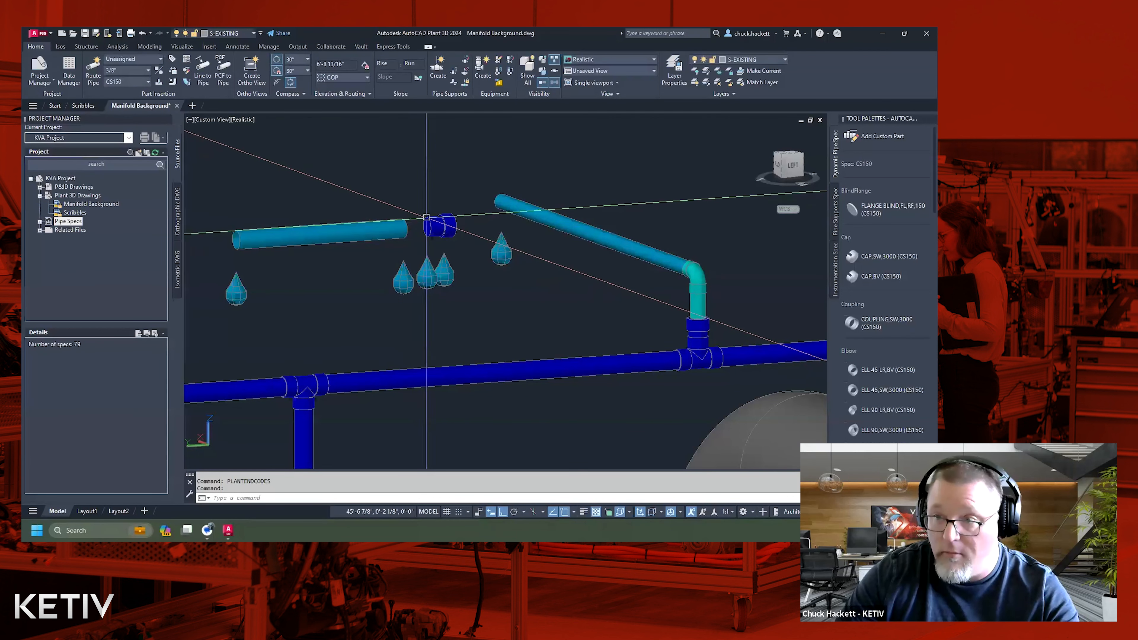
Reopen the endcode list and add endcode SI with the description "Socketweld Insert, Male end typ", then save the list.
key("Return")
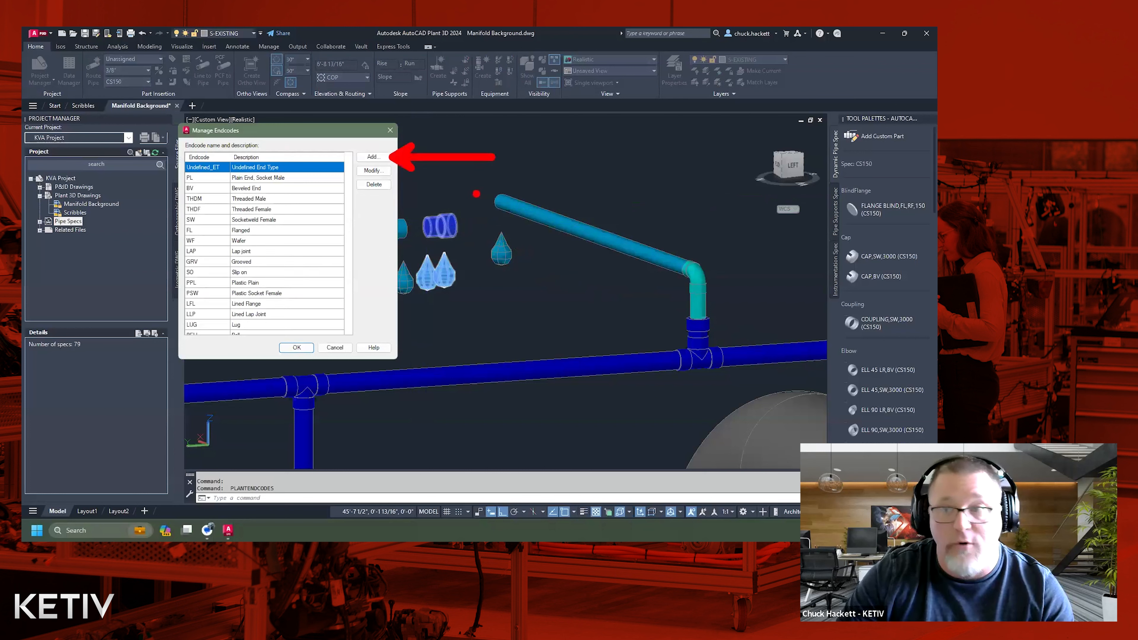
left_click(373, 157)
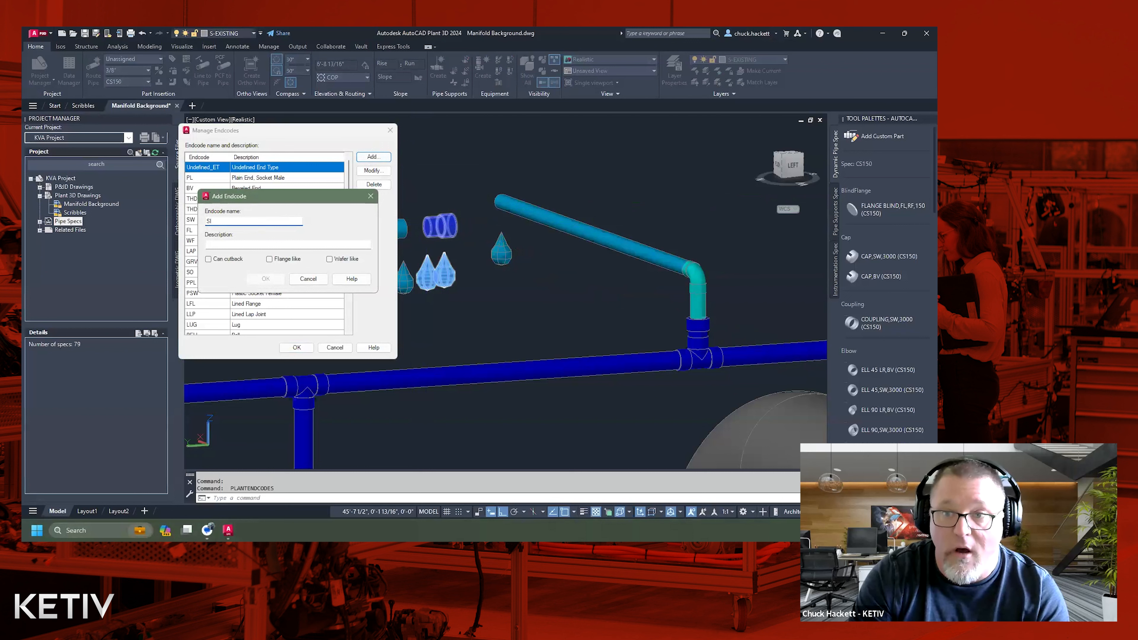
key("Tab")
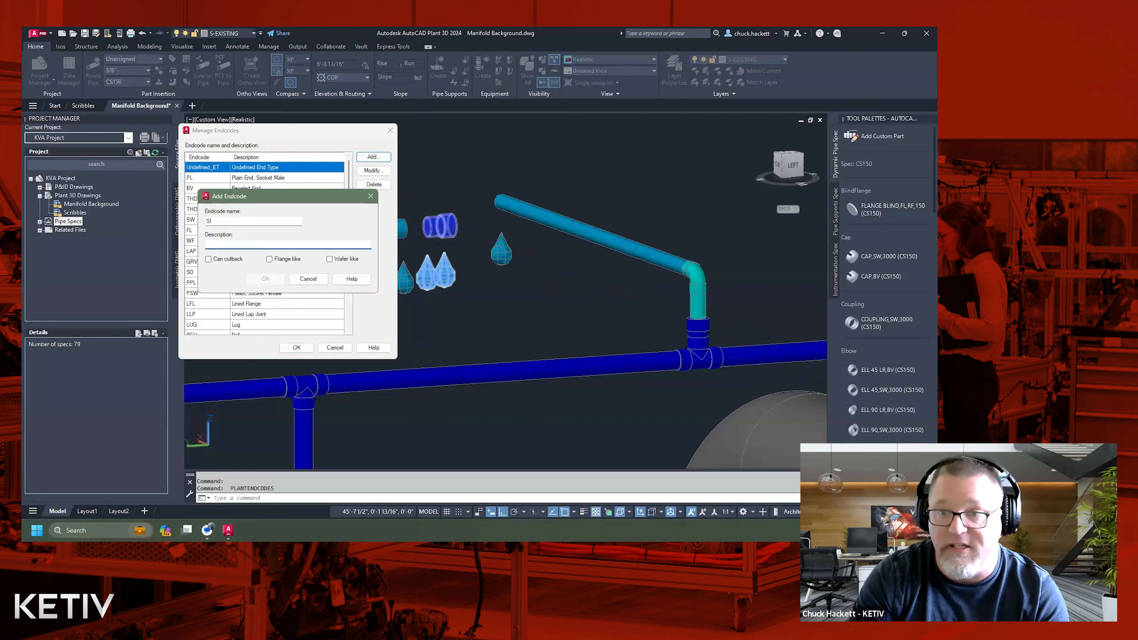
type("Socketweld Ins")
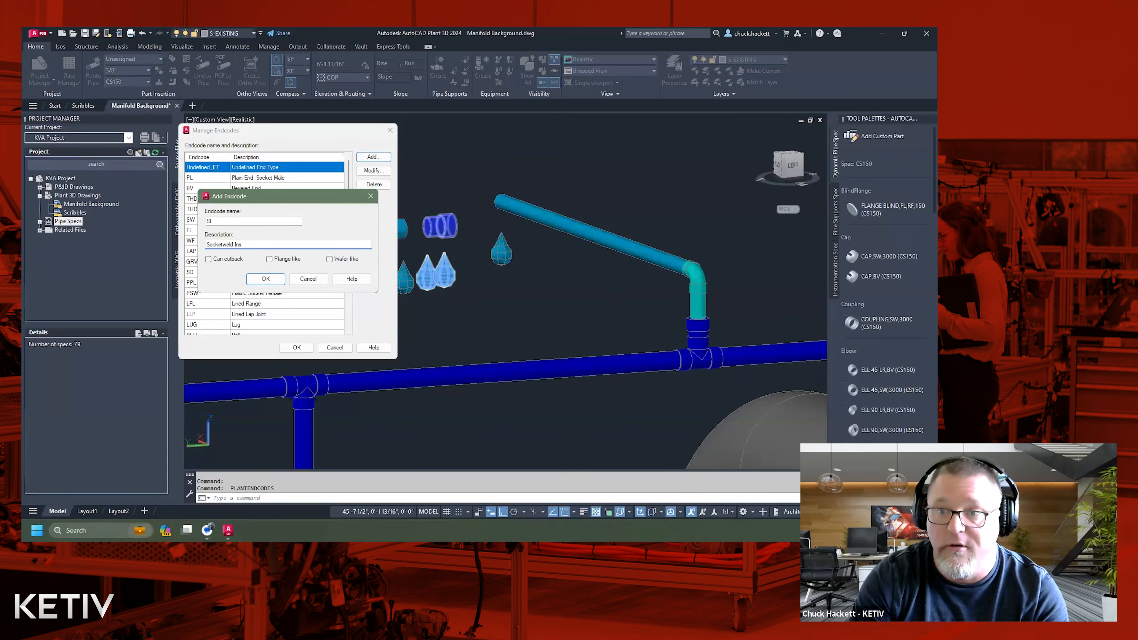
type("ert, Male end typ")
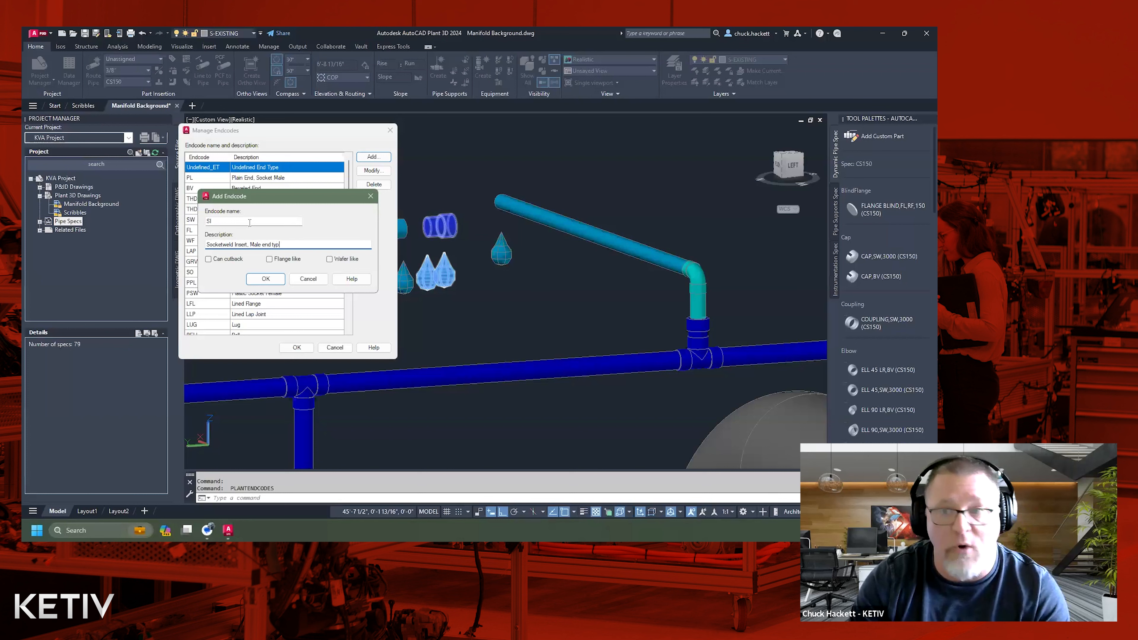
left_click(265, 279)
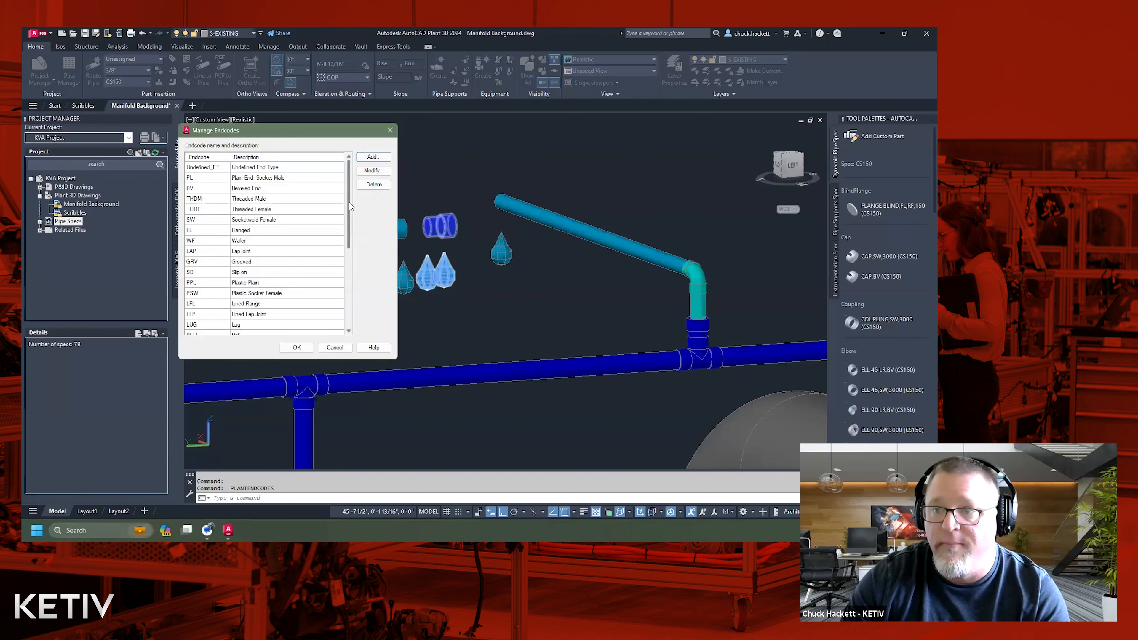
left_click_drag(351, 206, 365, 295)
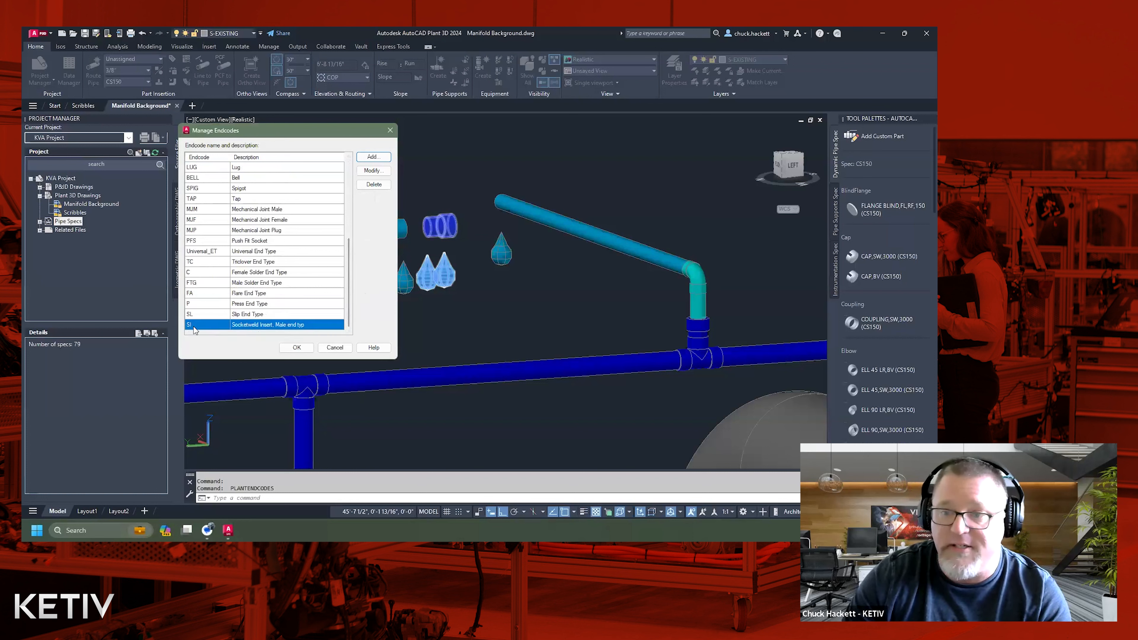
left_click(296, 330)
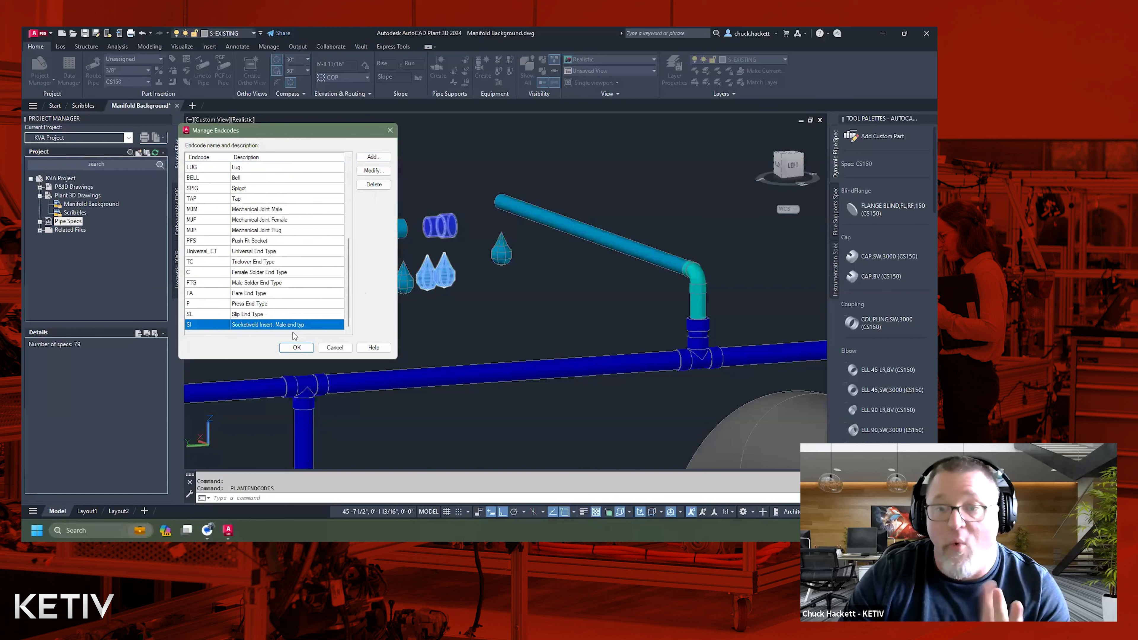
left_click(297, 347)
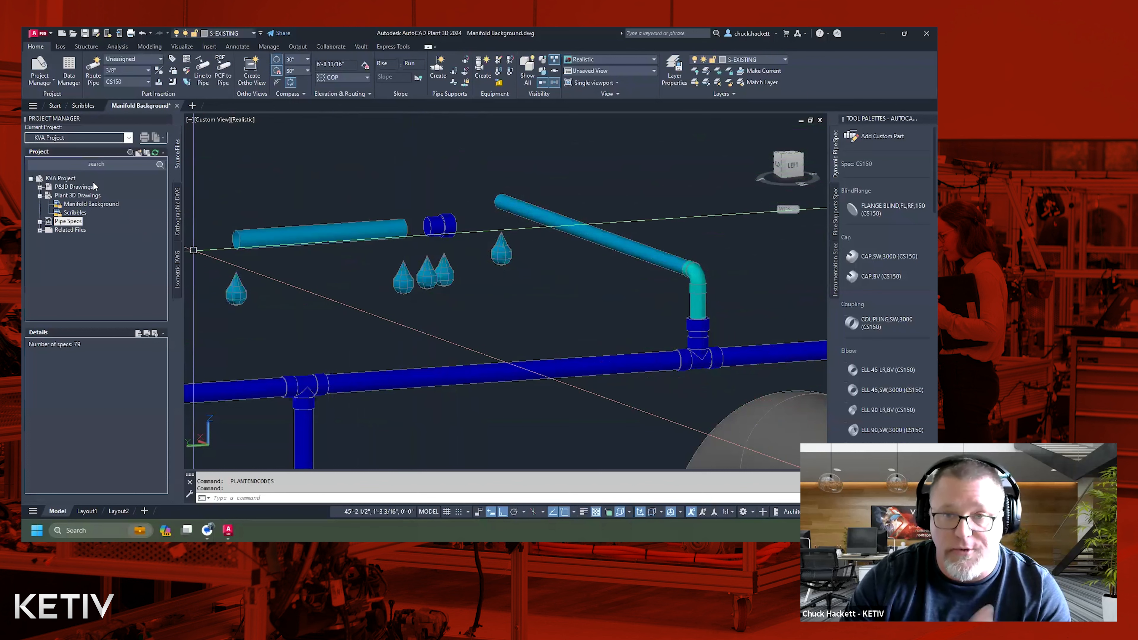
Open the project setup of KVA Project and display the Piping Connection Settings under the Plant 3D DWG Settings.
left_click(71, 179)
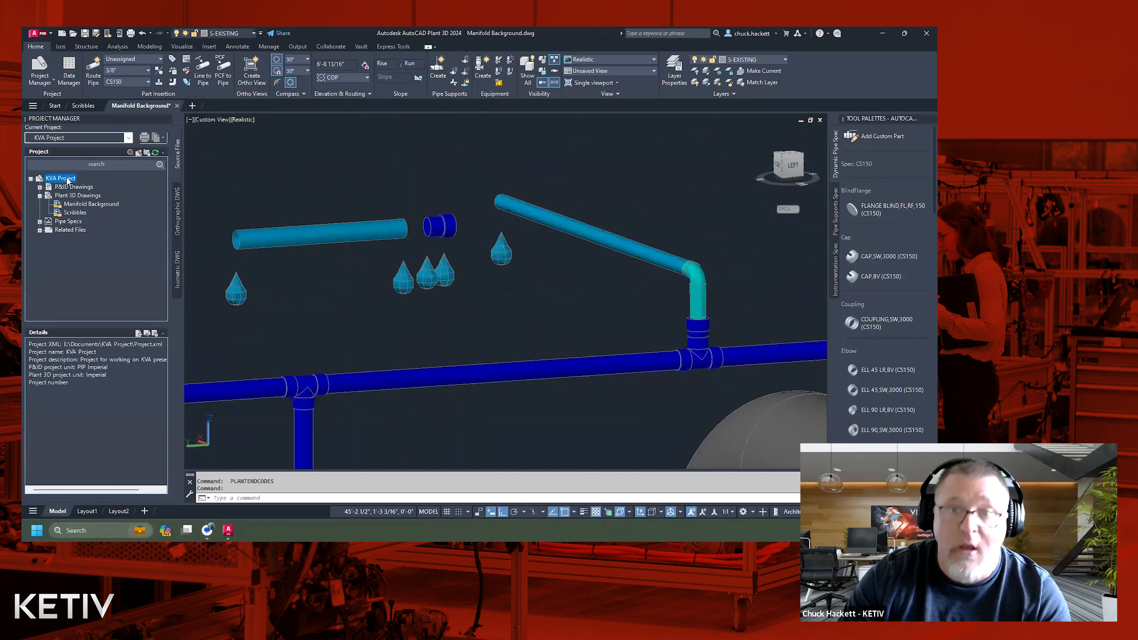
right_click(68, 180)
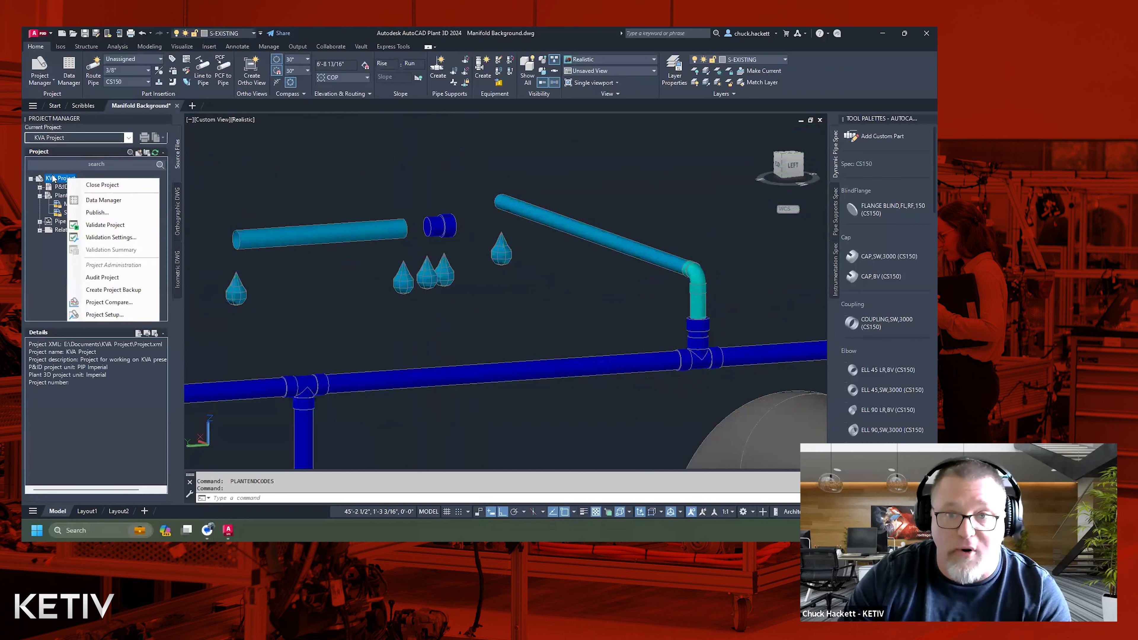
left_click(130, 315)
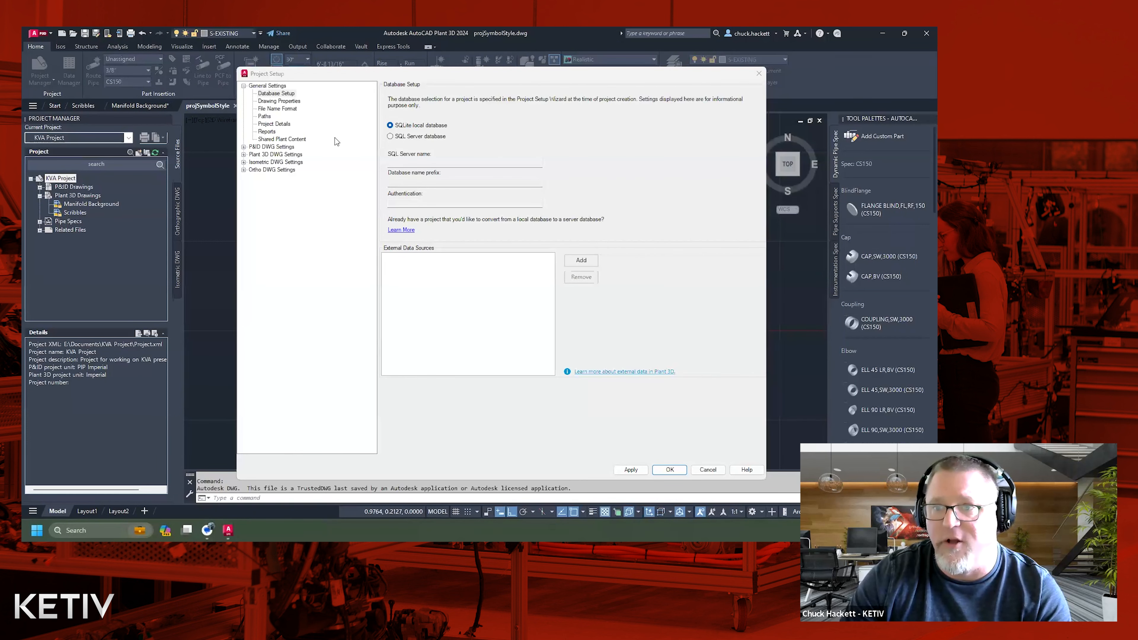
left_click(244, 155)
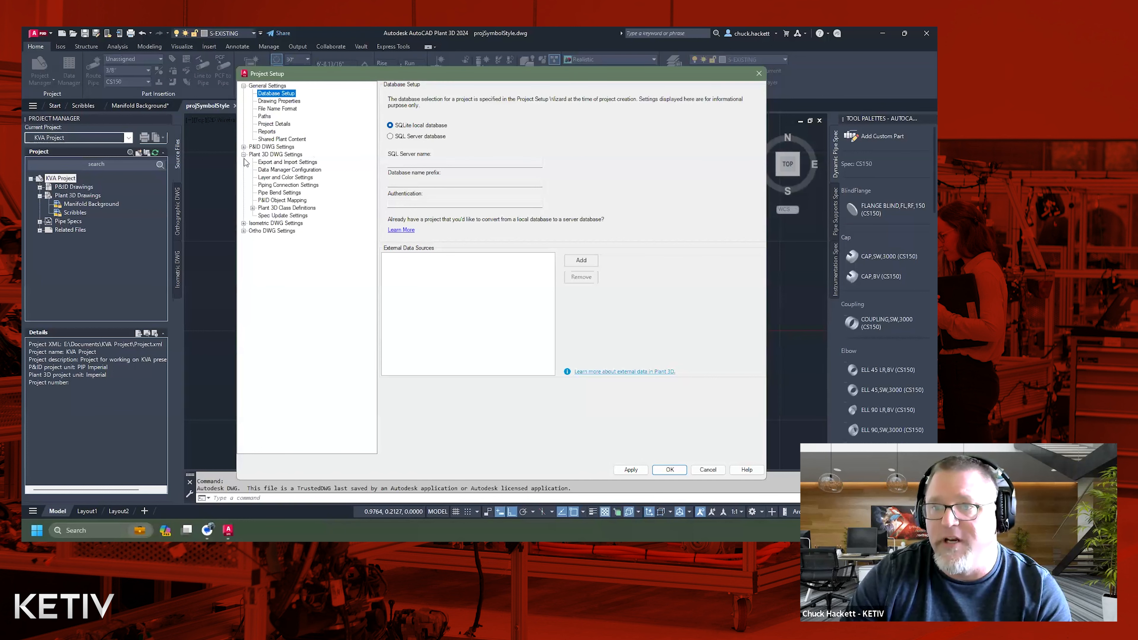
left_click(275, 154)
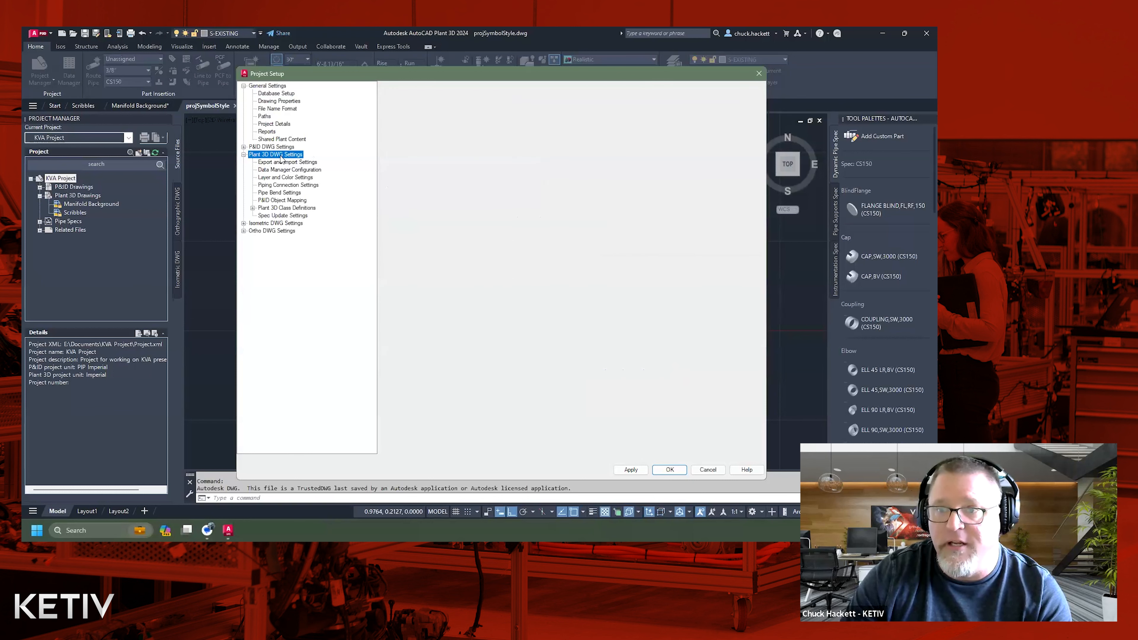
left_click(277, 184)
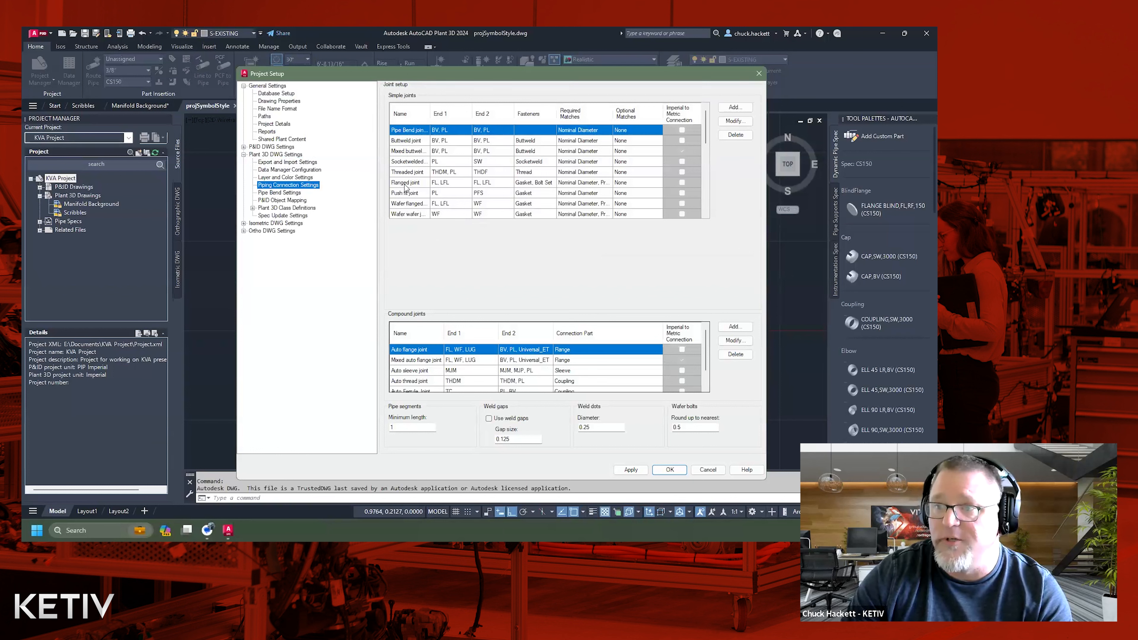
Add the SI endcode to End 1 of the Socketwelded joint, then apply the change and close the project setup.
left_click(405, 163)
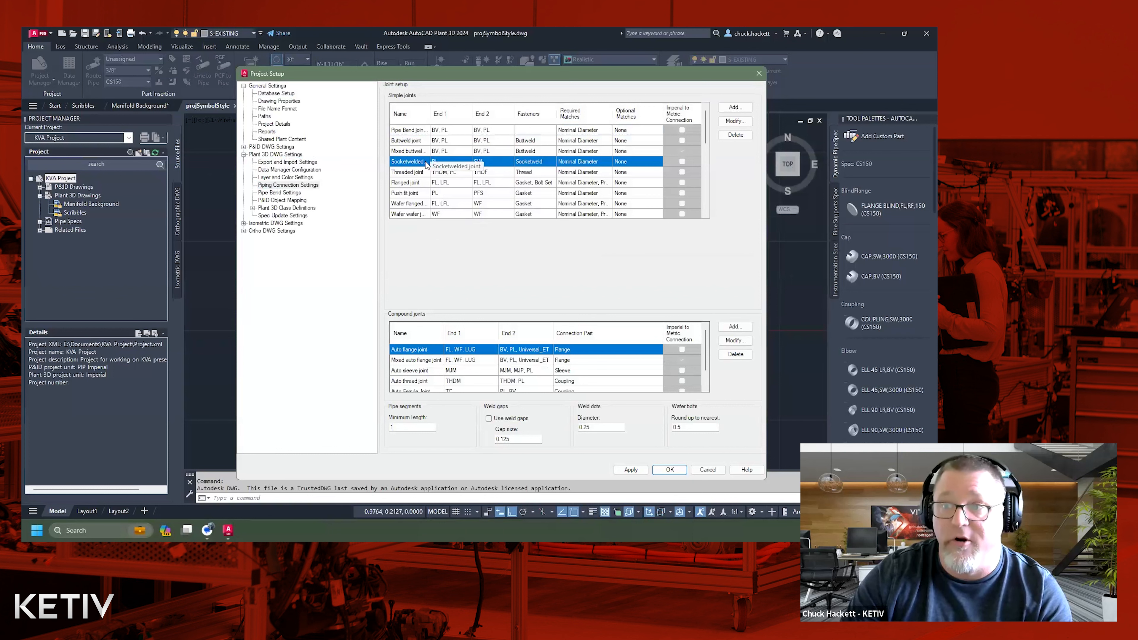
left_click_drag(429, 120, 451, 125)
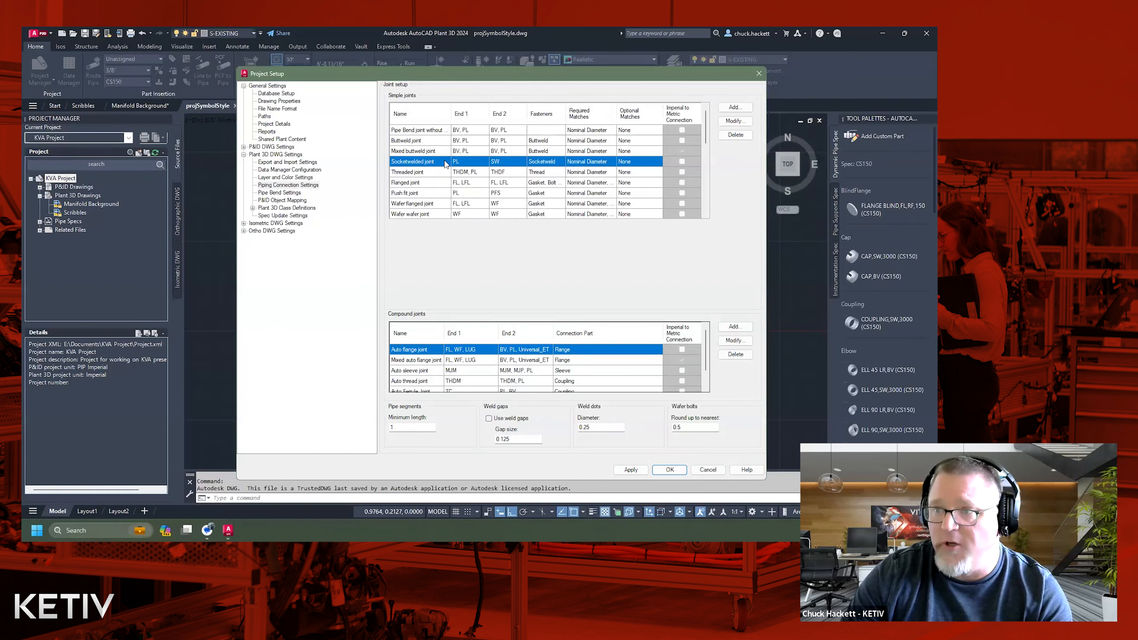
left_click(734, 121)
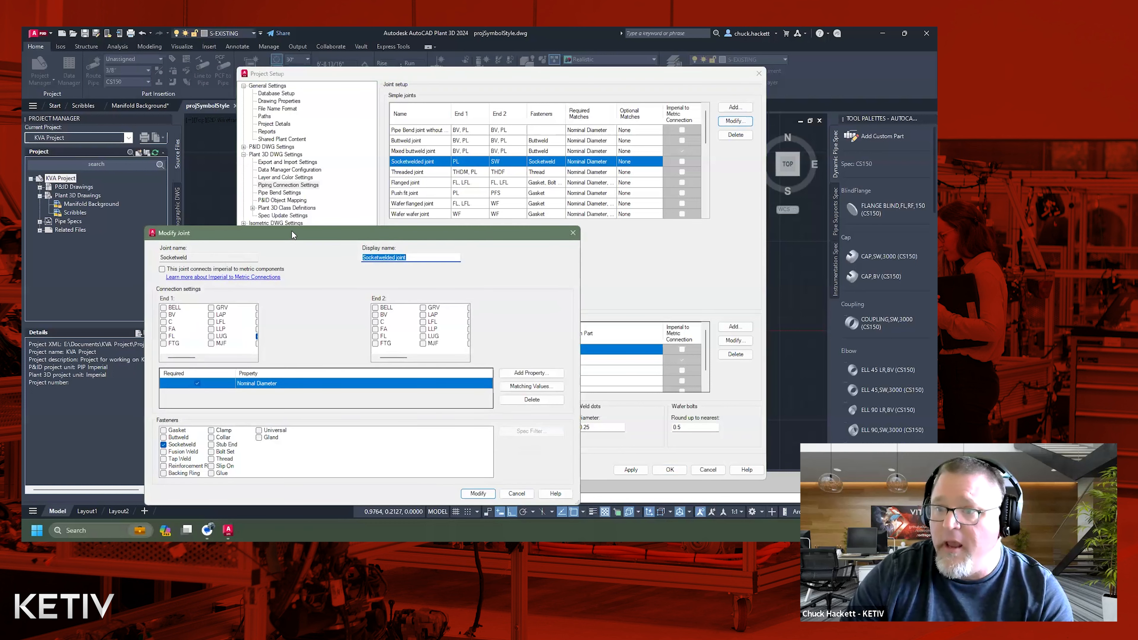
left_click_drag(292, 235, 407, 197)
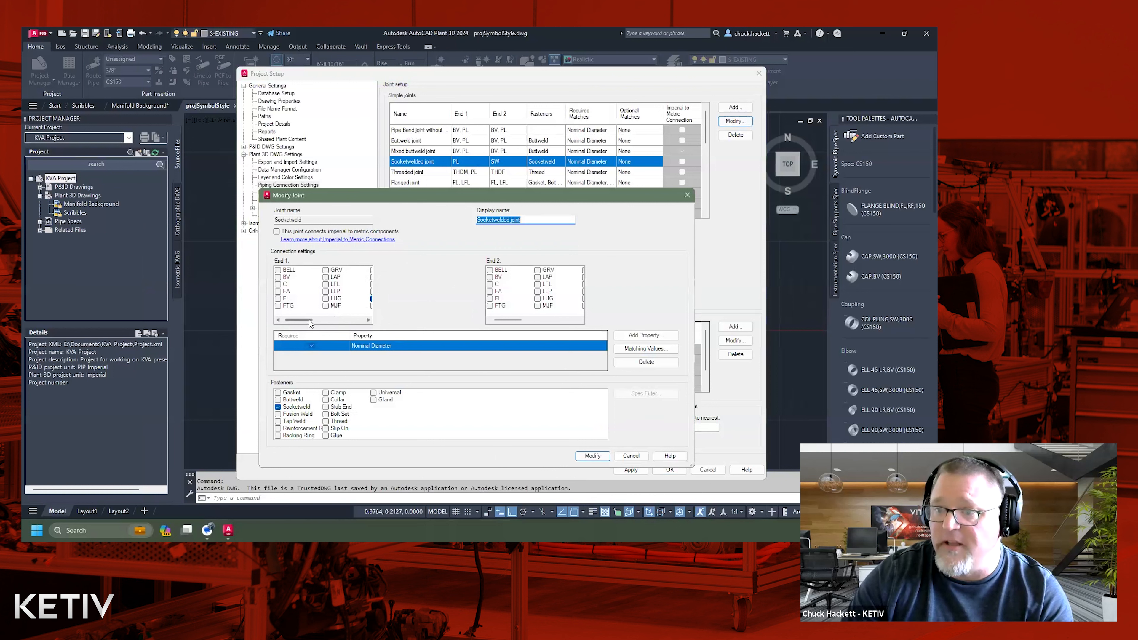
left_click_drag(310, 321, 330, 320)
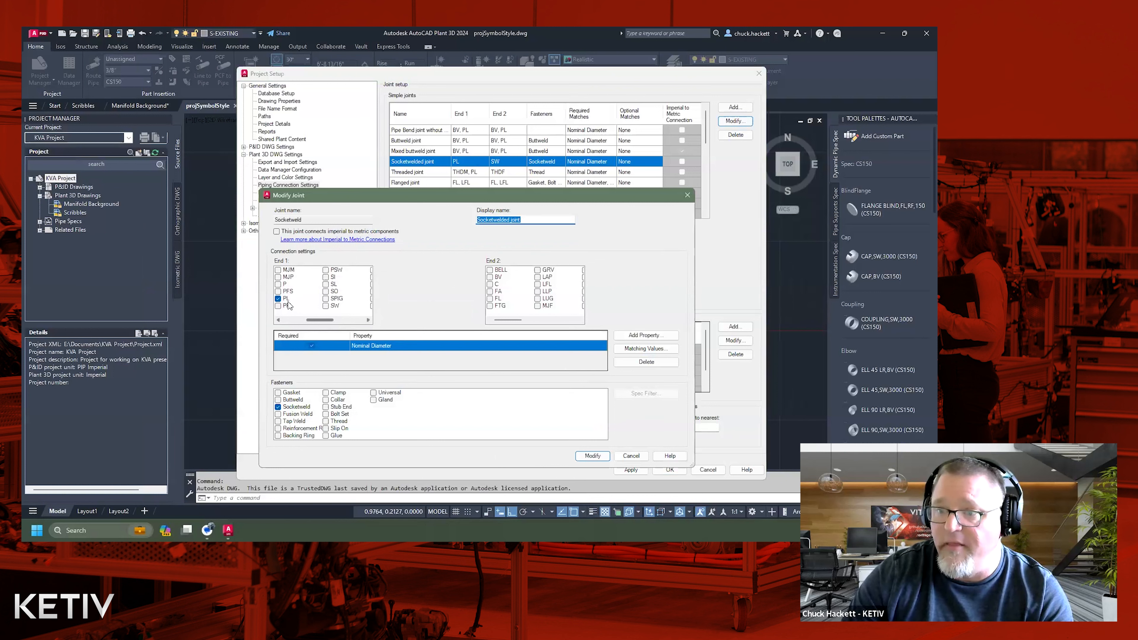
left_click(326, 277)
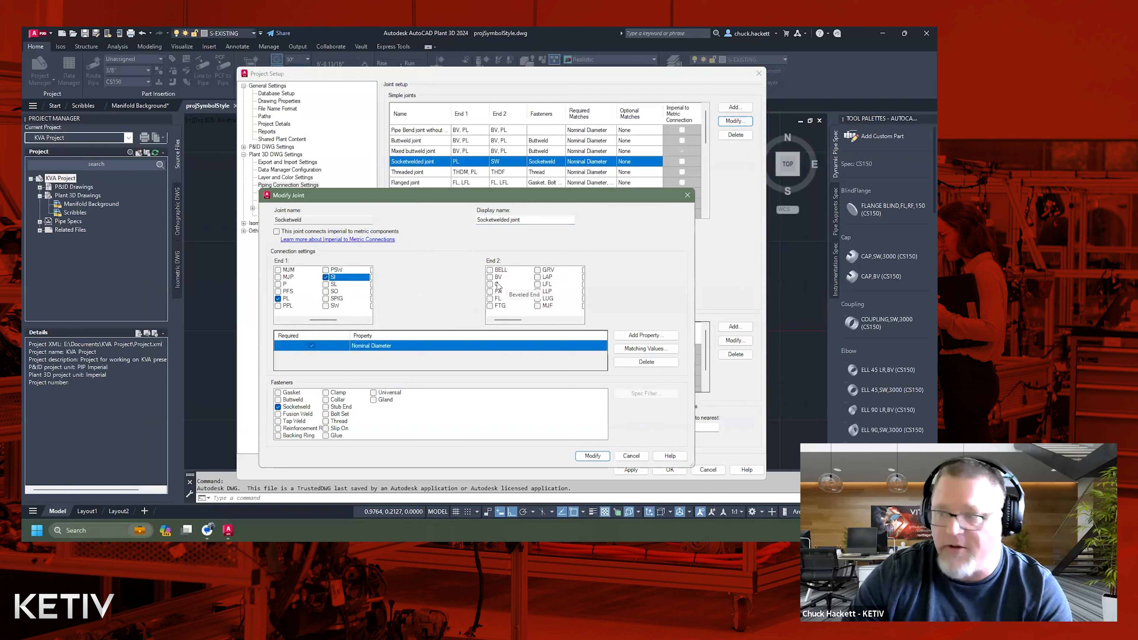
left_click(600, 460)
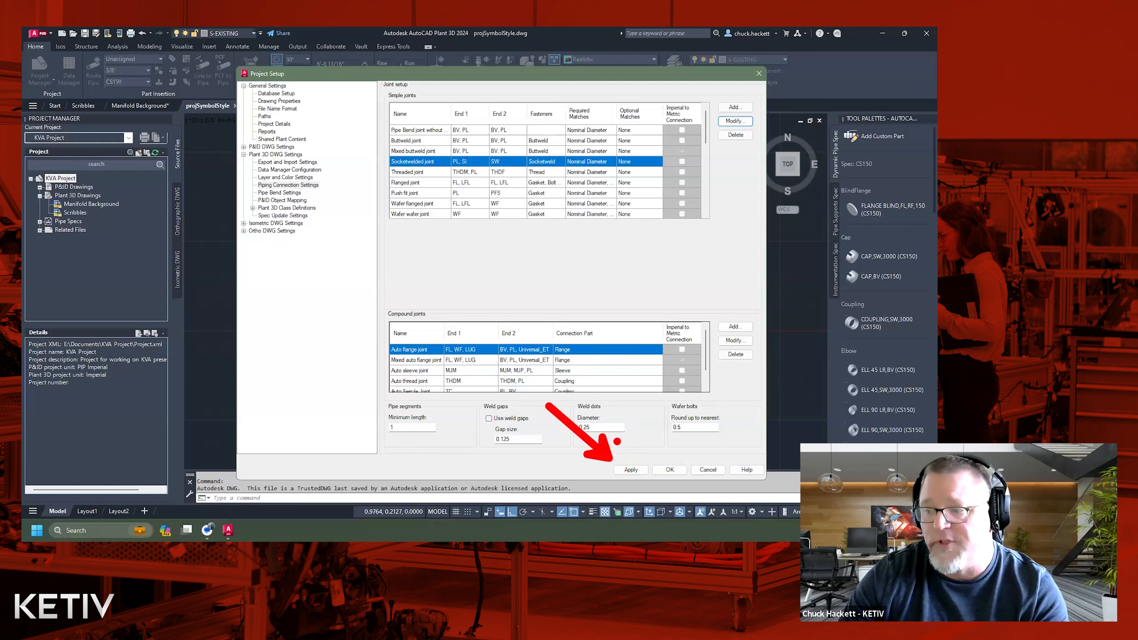
left_click(630, 469)
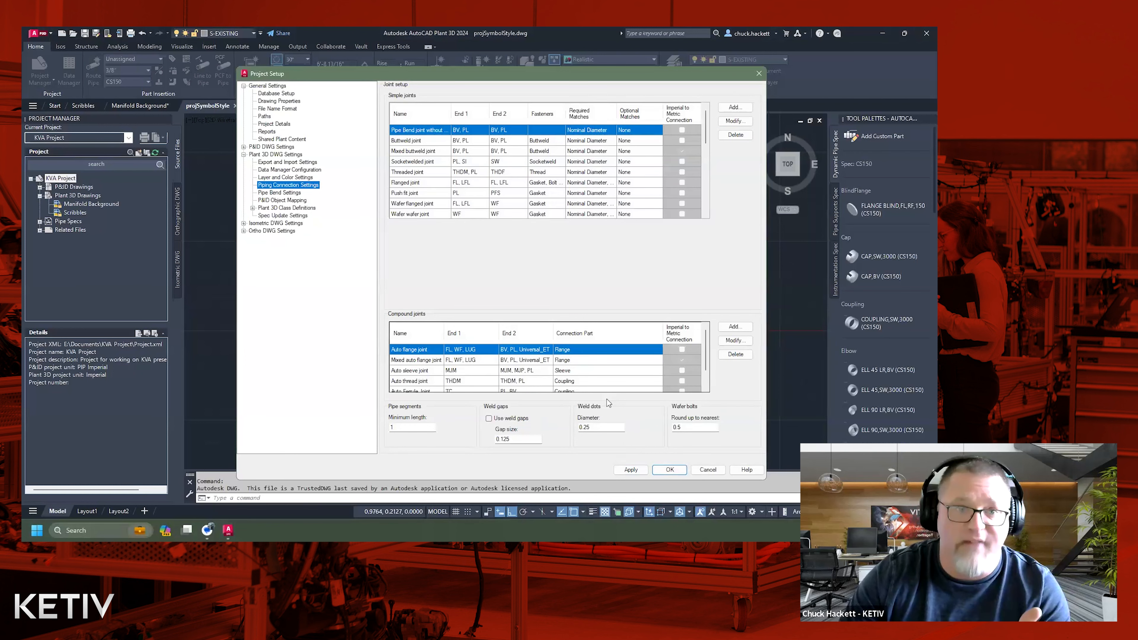
left_click(661, 471)
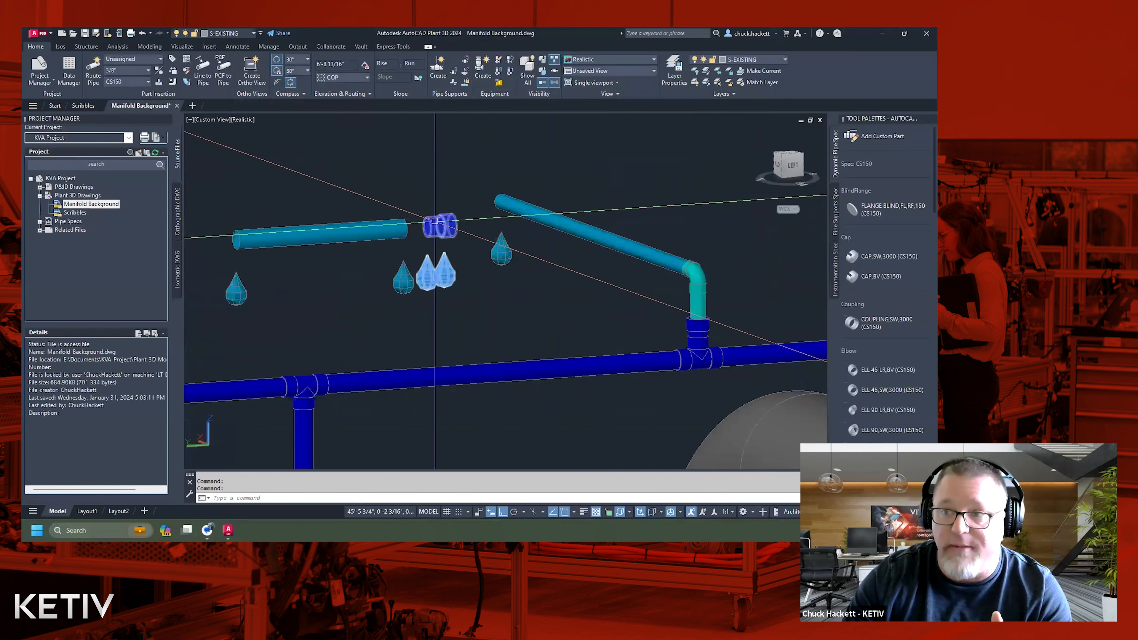
Switch to Autodesk Spec Editor for AutoCAD Plant 3D, where the CS150 spec sheet is open.
mouse_move(434, 220)
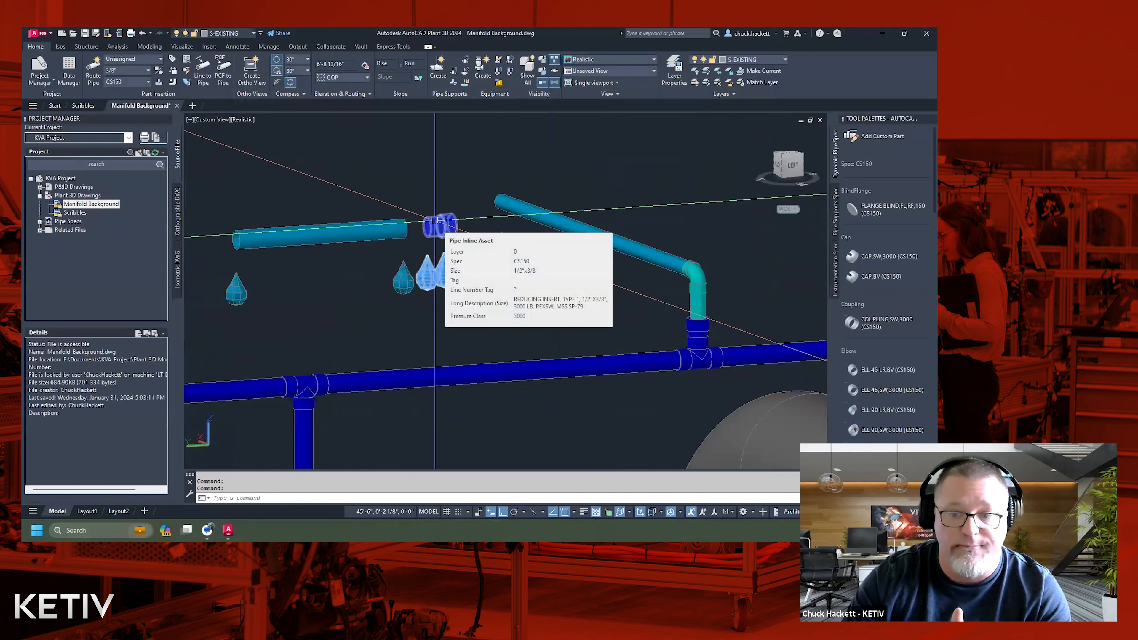
mouse_move(228, 529)
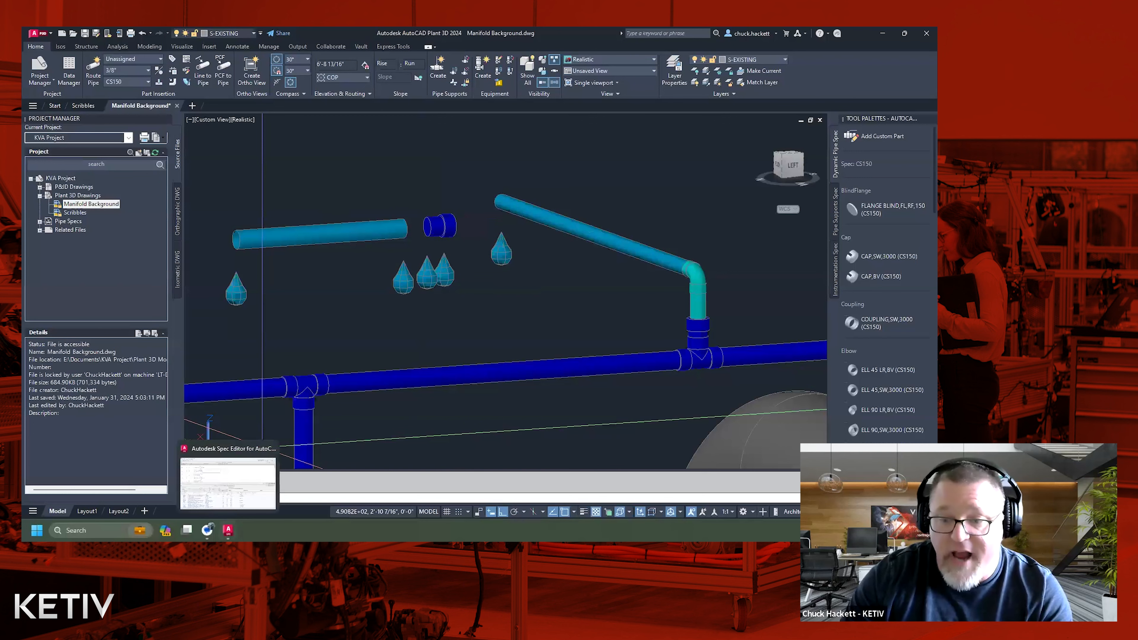
left_click(228, 530)
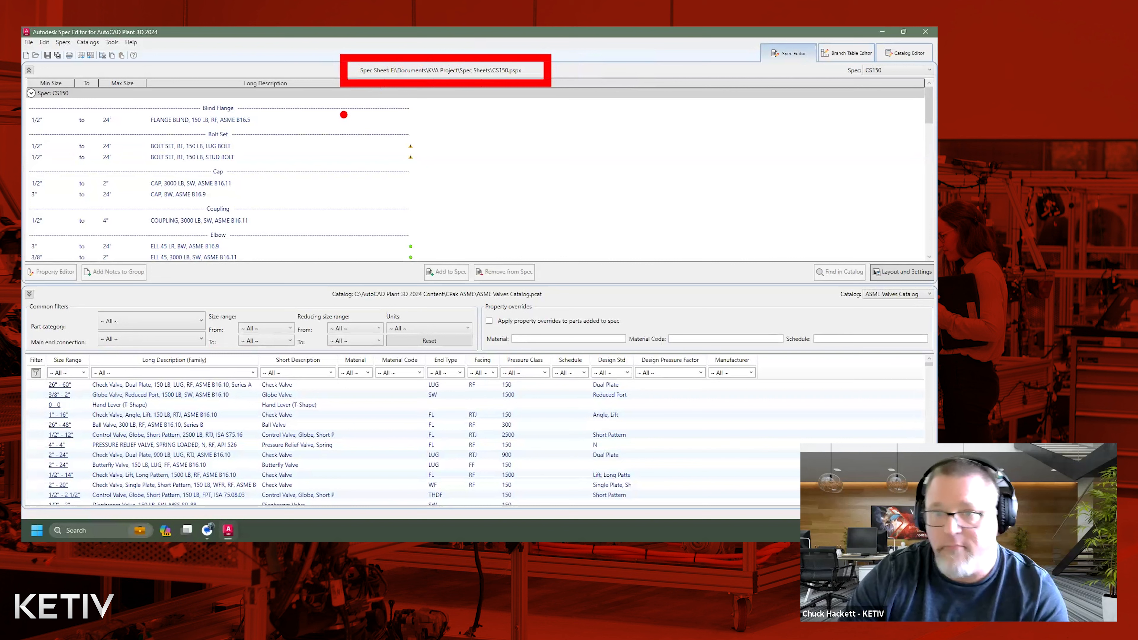
Locate the 3000 LB BWXSW ASME B16.11 sockolet of the CS150 spec in its source catalog.
scroll(324, 174, "down", 3)
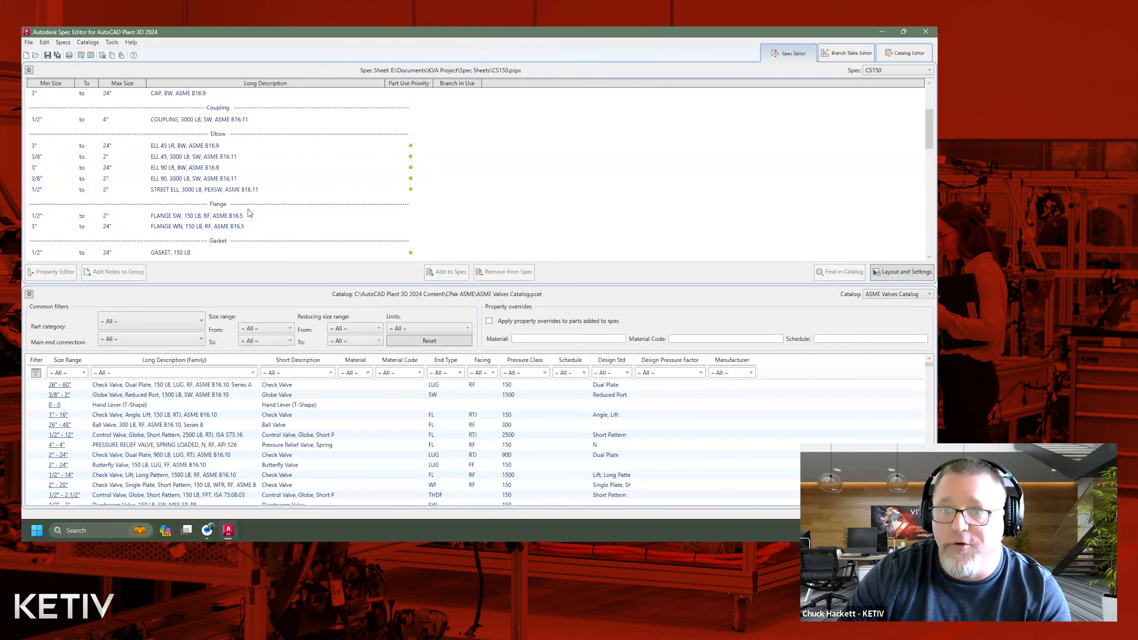
scroll(480, 204, "down", 2)
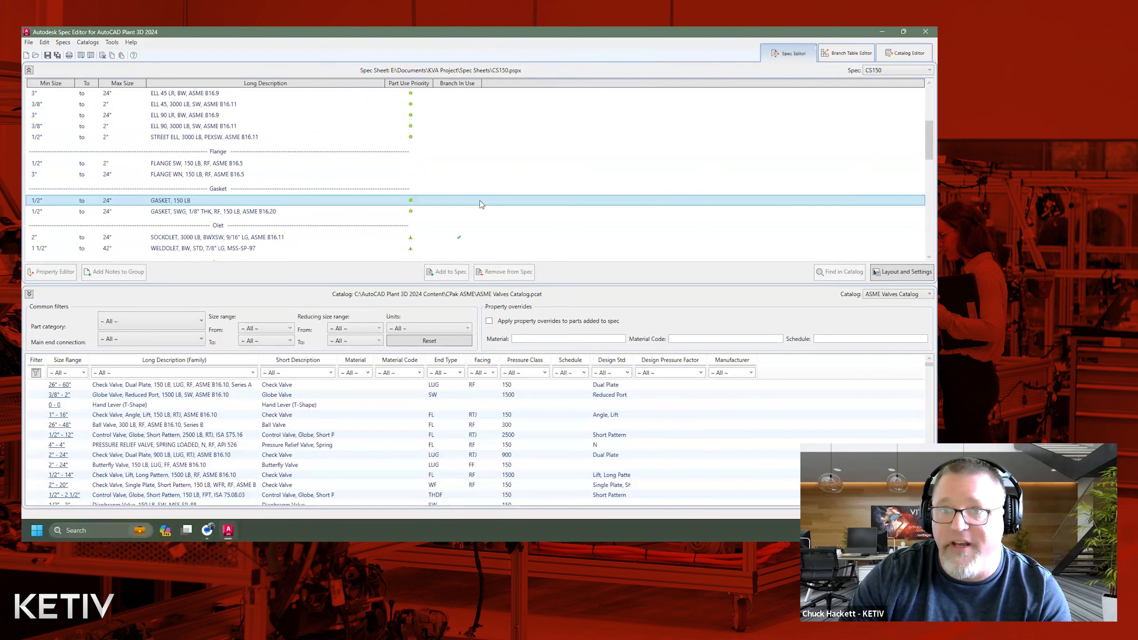
left_click(170, 240)
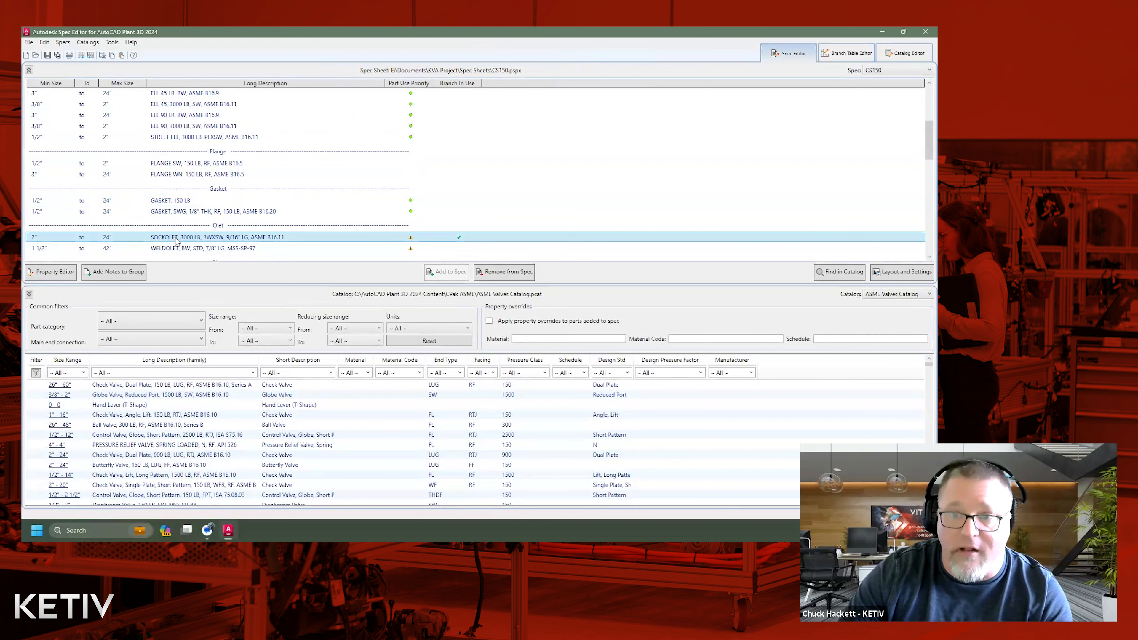
left_click(821, 247, "shift")
left_click(821, 247, "ctrl")
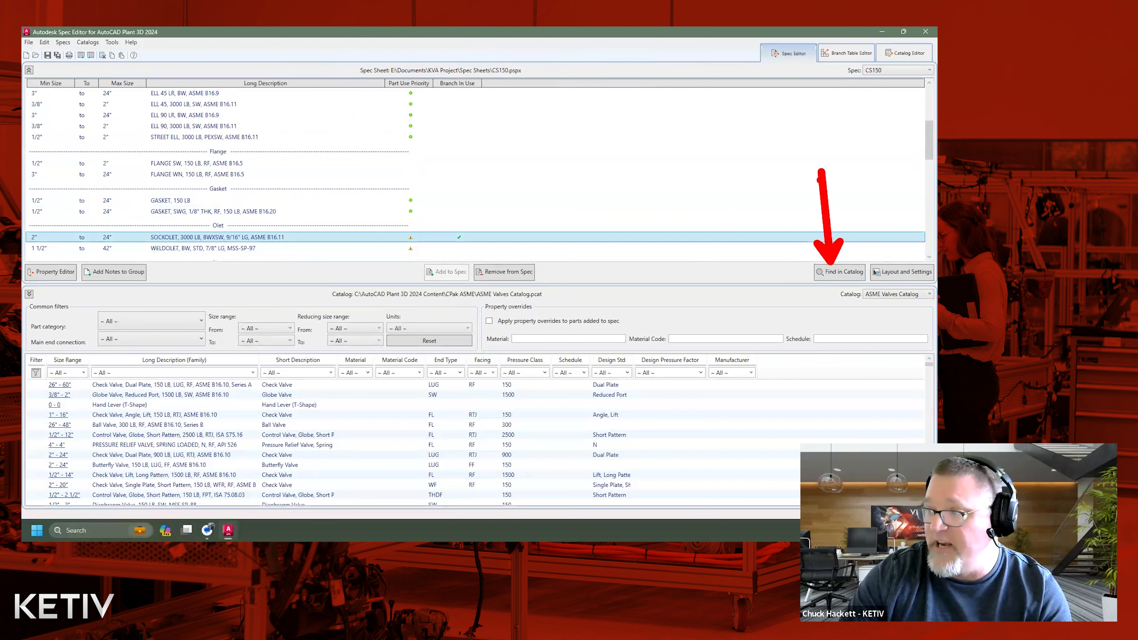
left_click(836, 272)
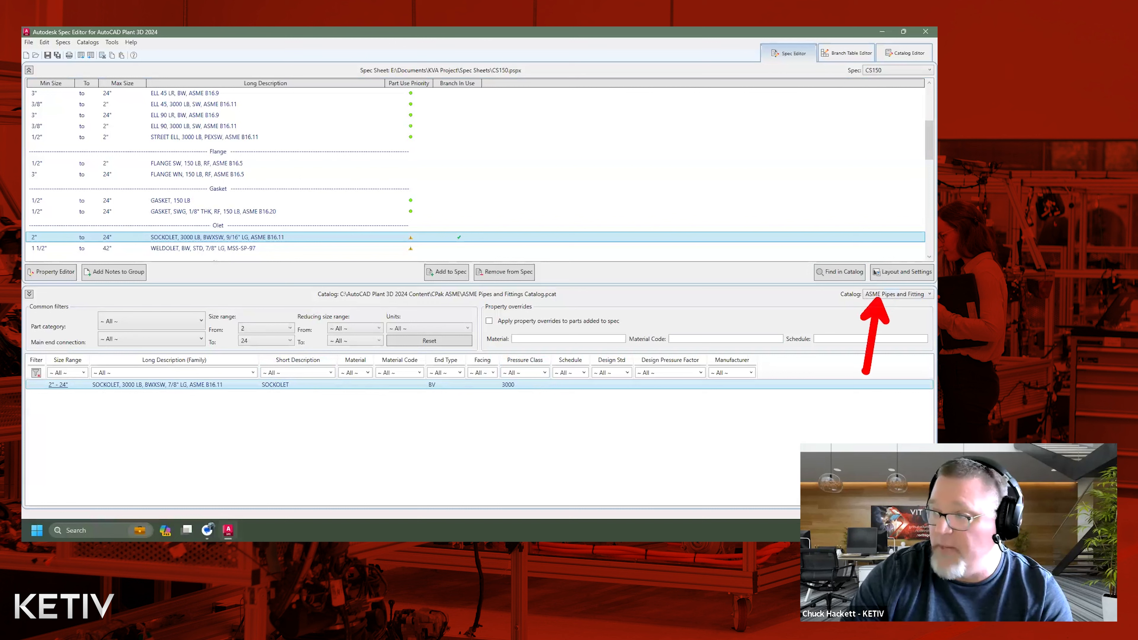
key("Escape")
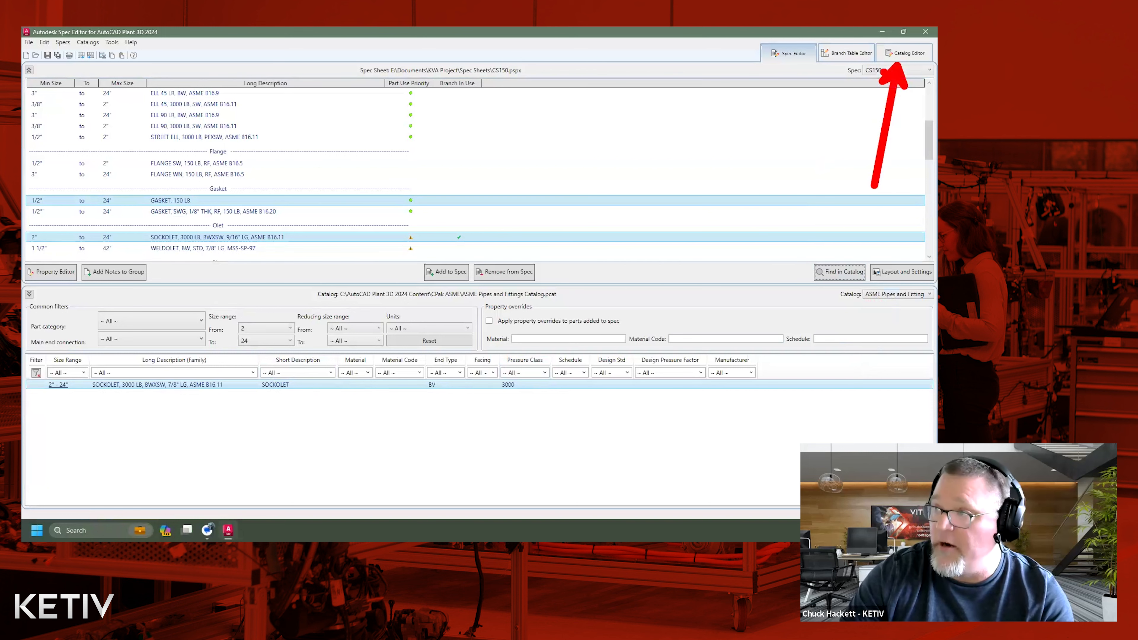
Load the ASME Pipes and Fittings Catalog in the Catalog Editor.
left_click(898, 53)
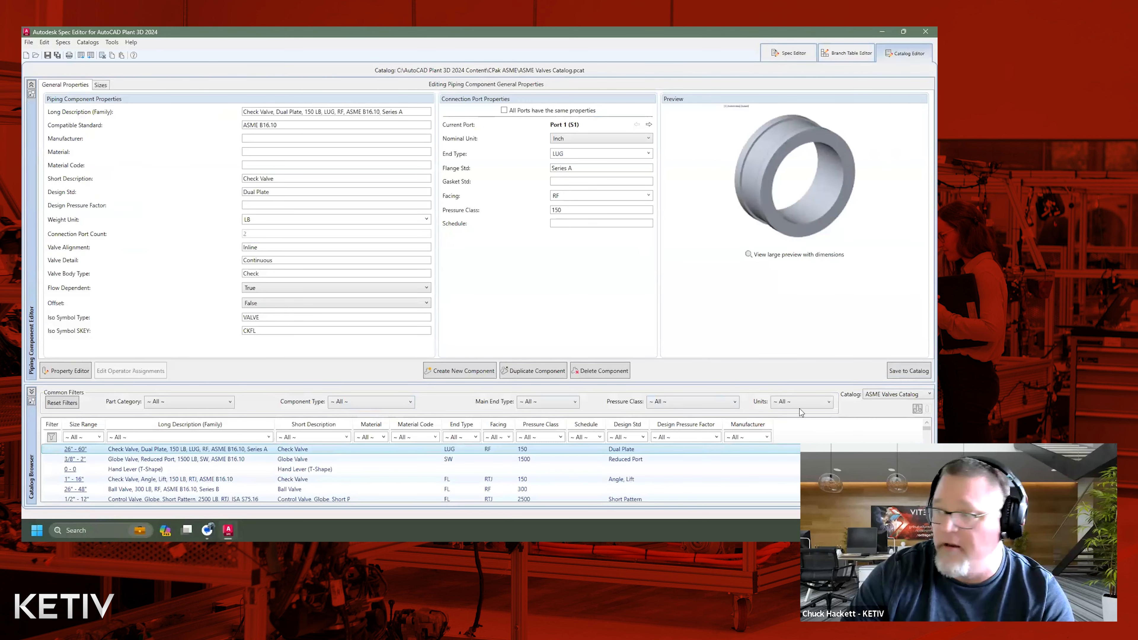
left_click(876, 394)
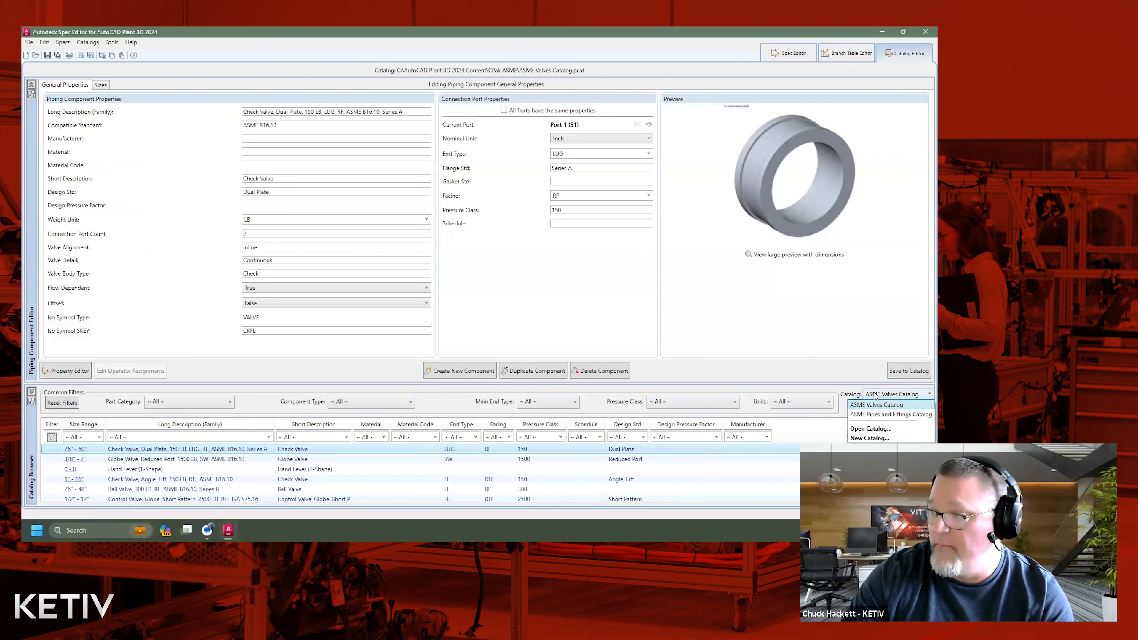
left_click(871, 412)
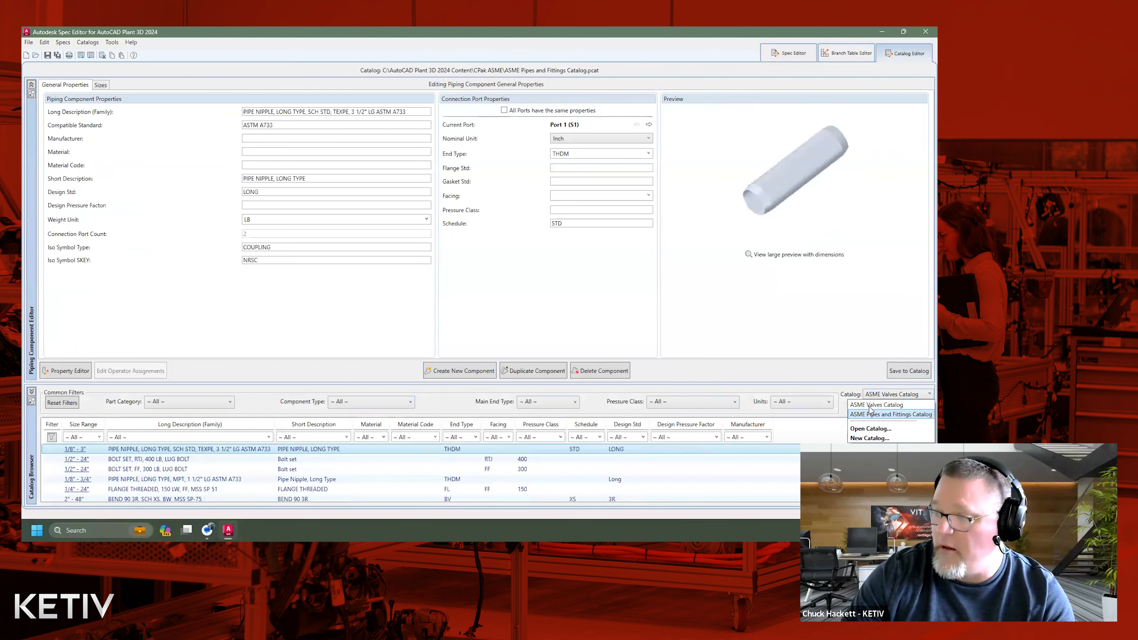
Filter the catalog components to short description SOCKOLET, end type BV and pressure class 3000.
left_click(347, 437)
scroll(348, 370, "down", 15)
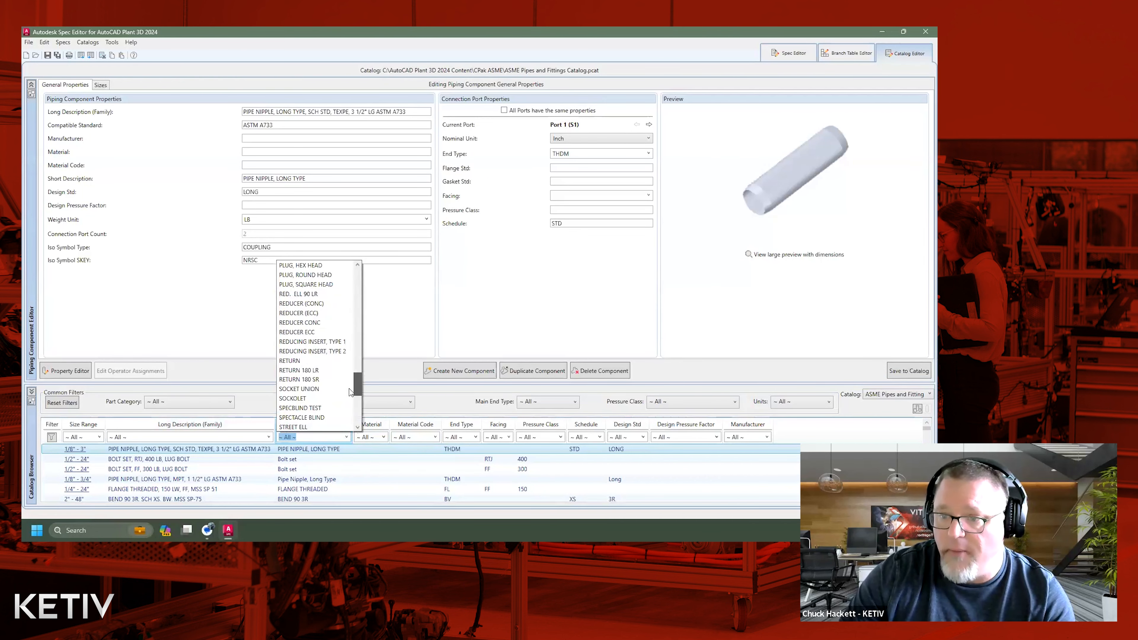
left_click(316, 399)
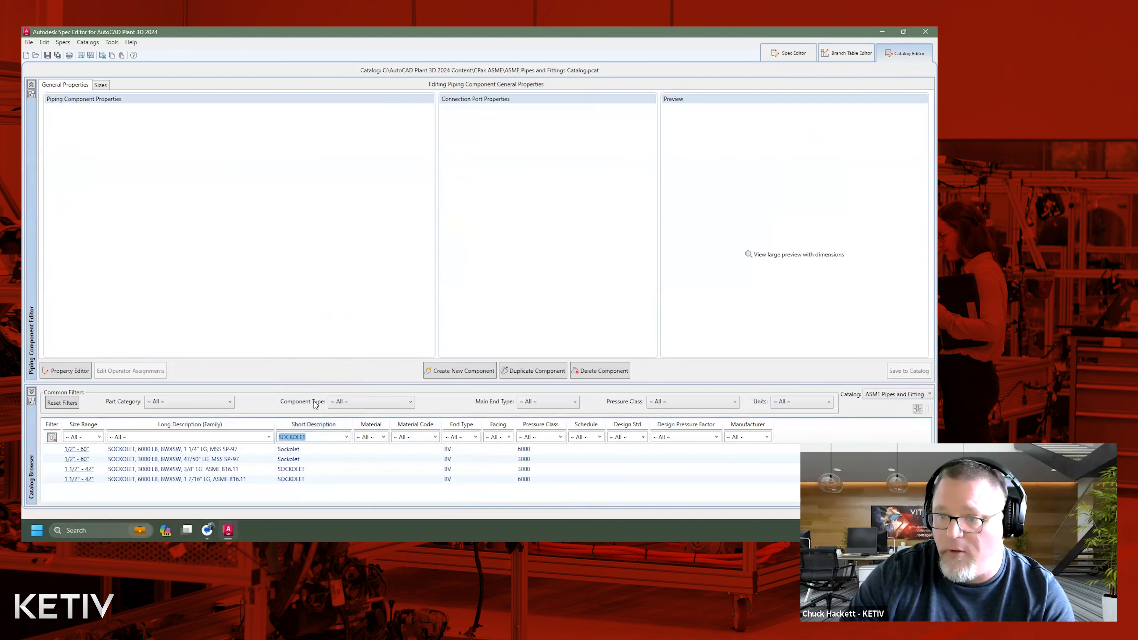
left_click(475, 437)
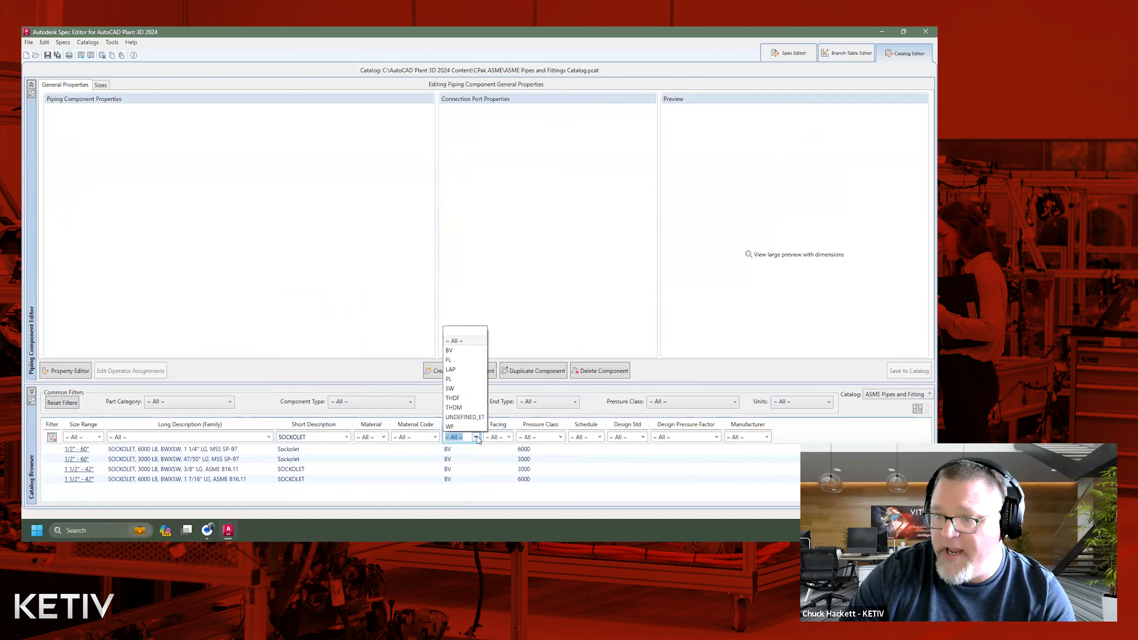
left_click(462, 352)
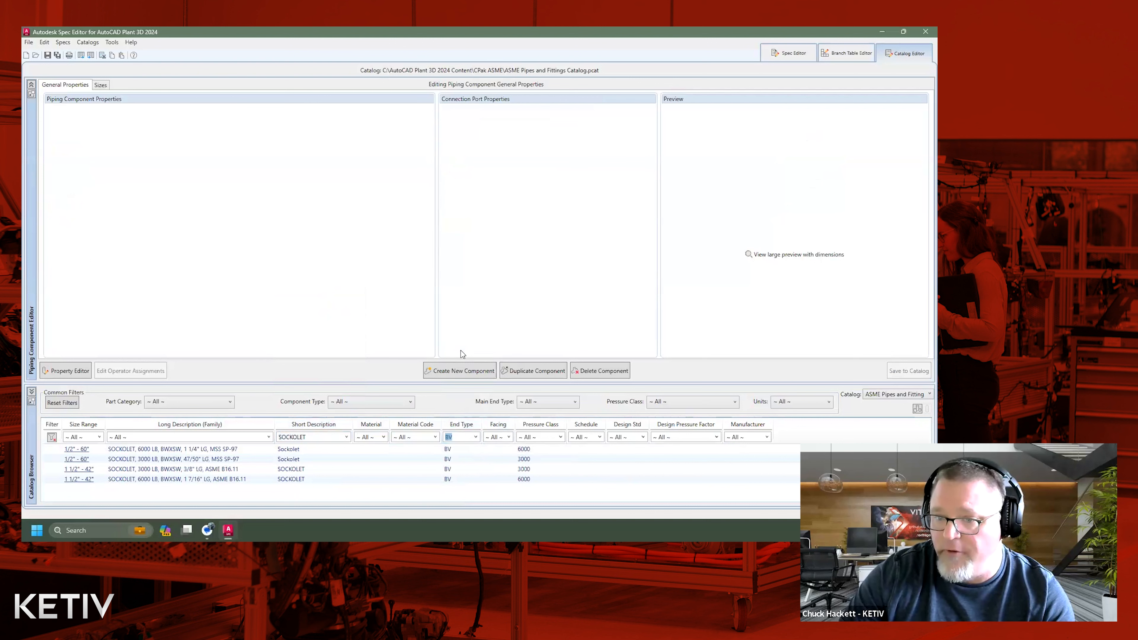
left_click(560, 437)
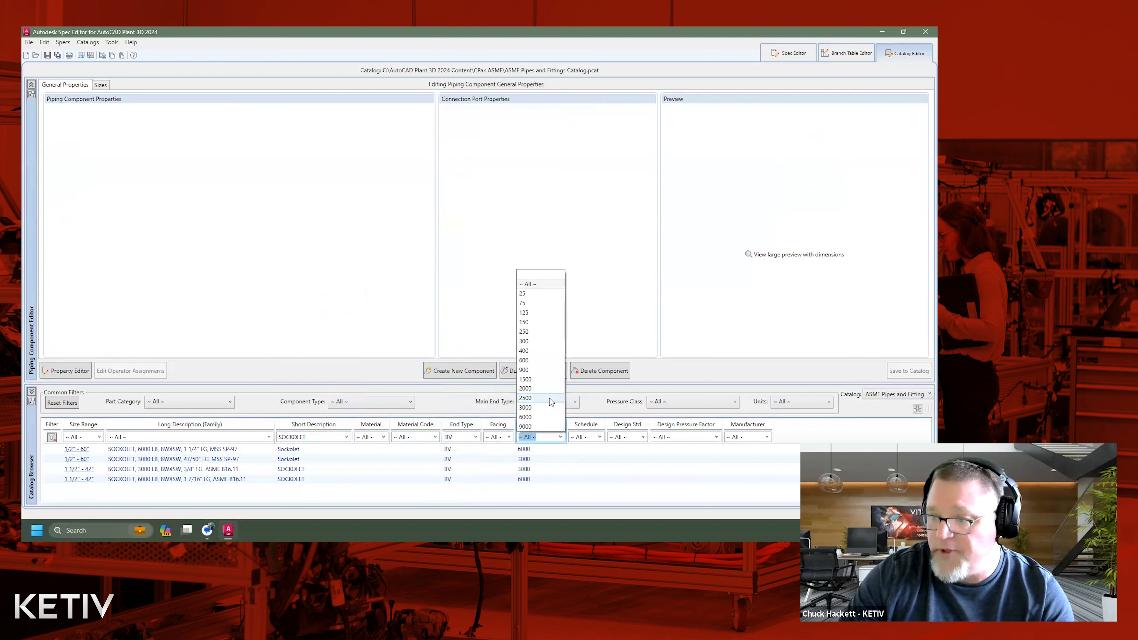
left_click(537, 408)
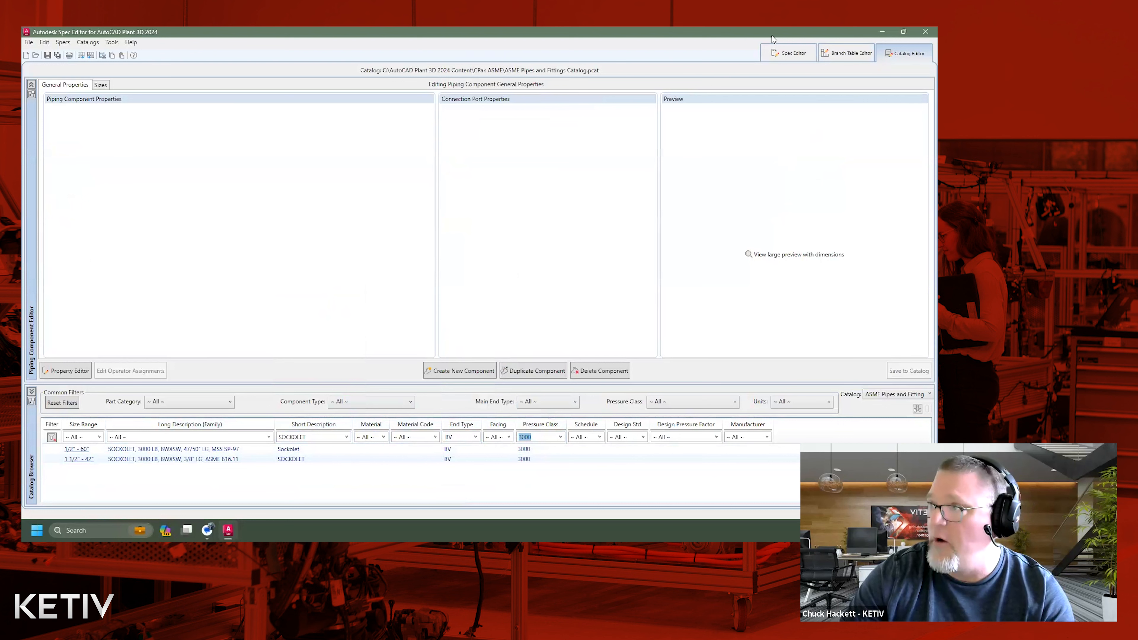
Examine the sizes and family descriptions of the CS150 sockolet in the Spec Property Editor, widening both columns, and close it without changes.
left_click(785, 54)
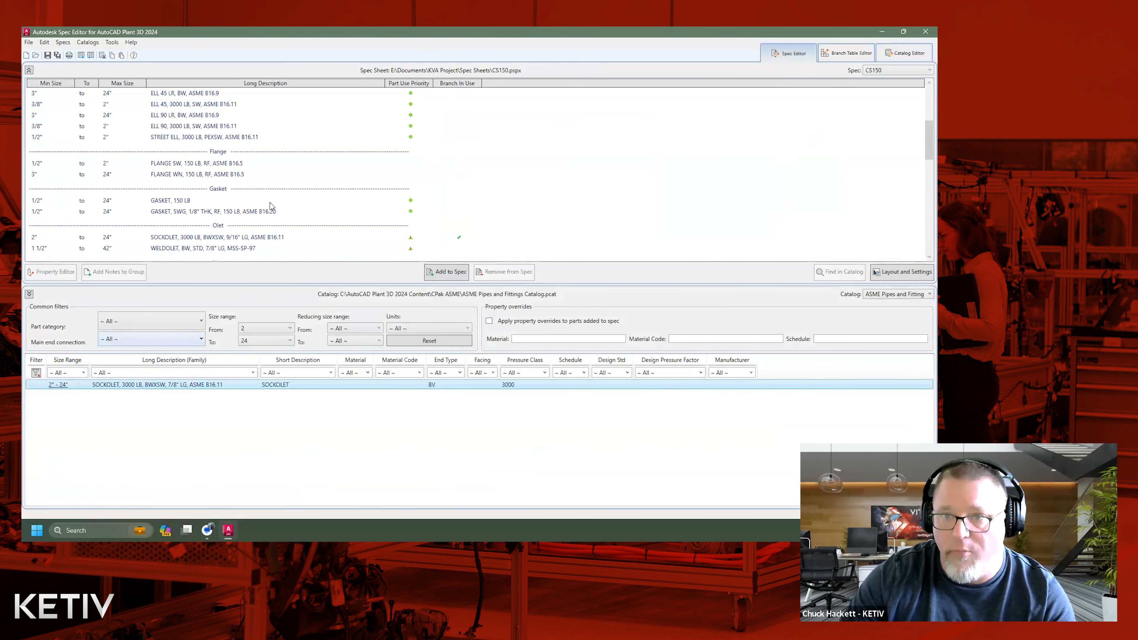
left_click(224, 240)
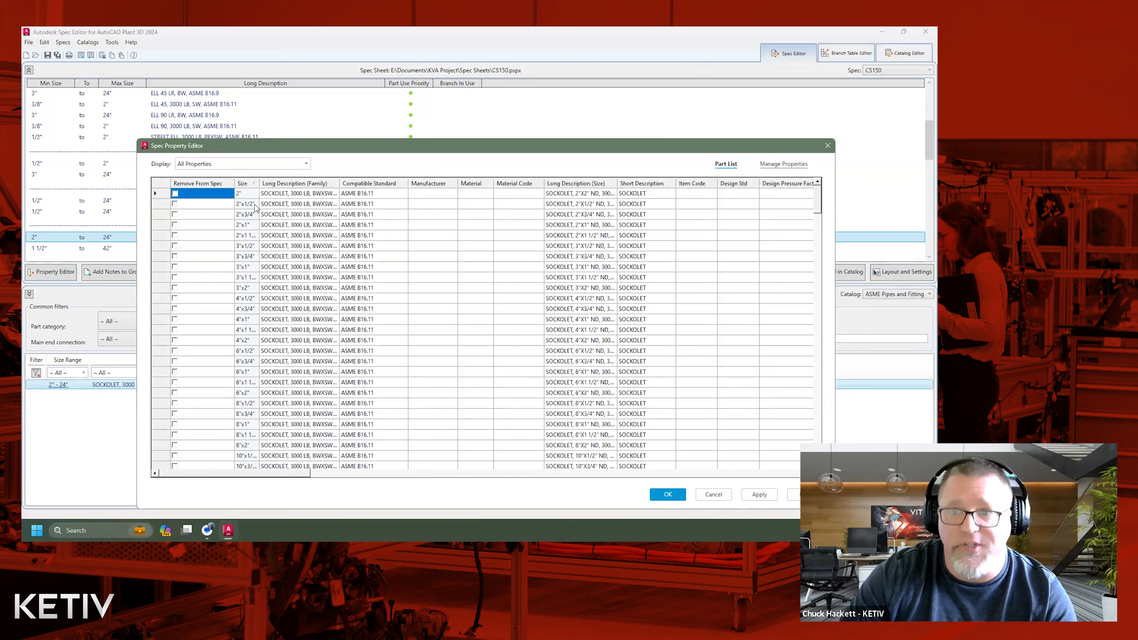
left_click_drag(260, 184, 272, 183)
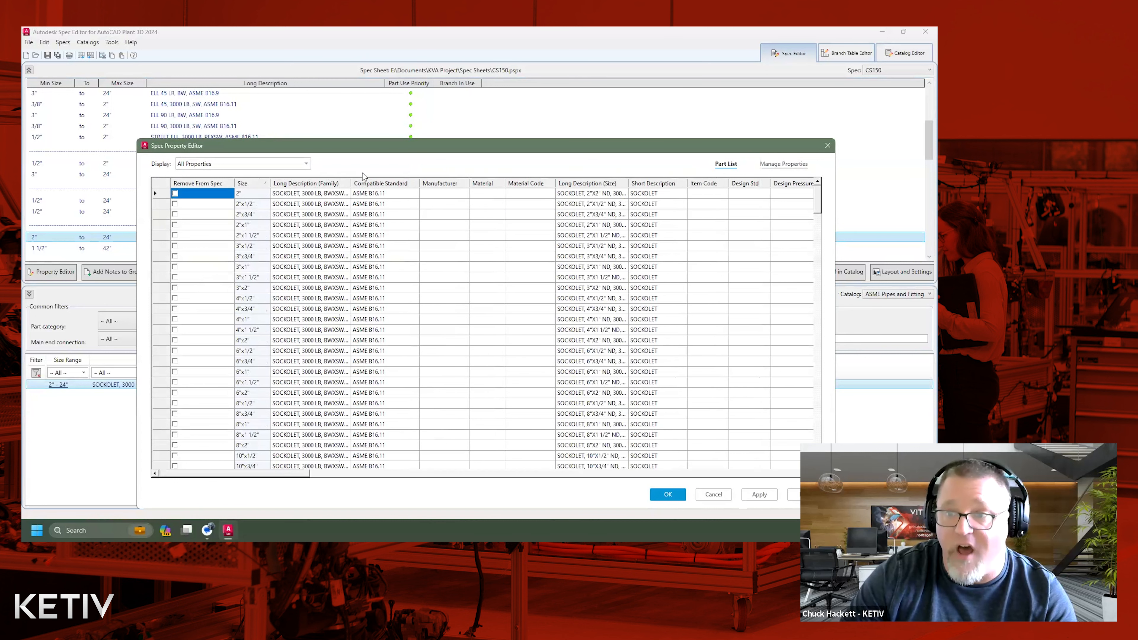
double_click(352, 179)
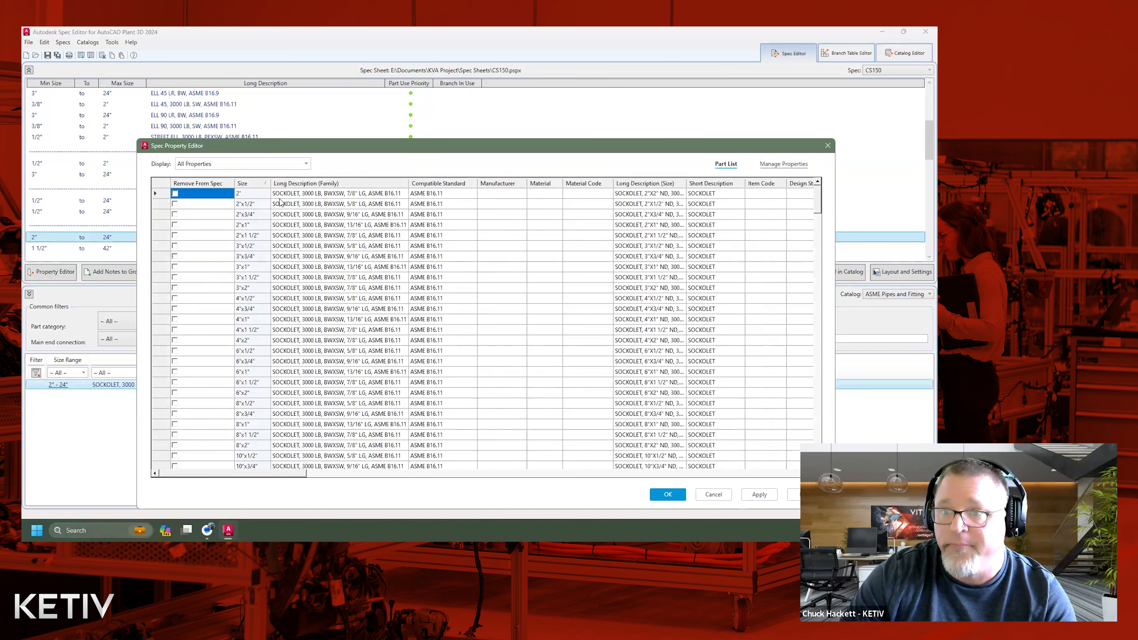
left_click(359, 196)
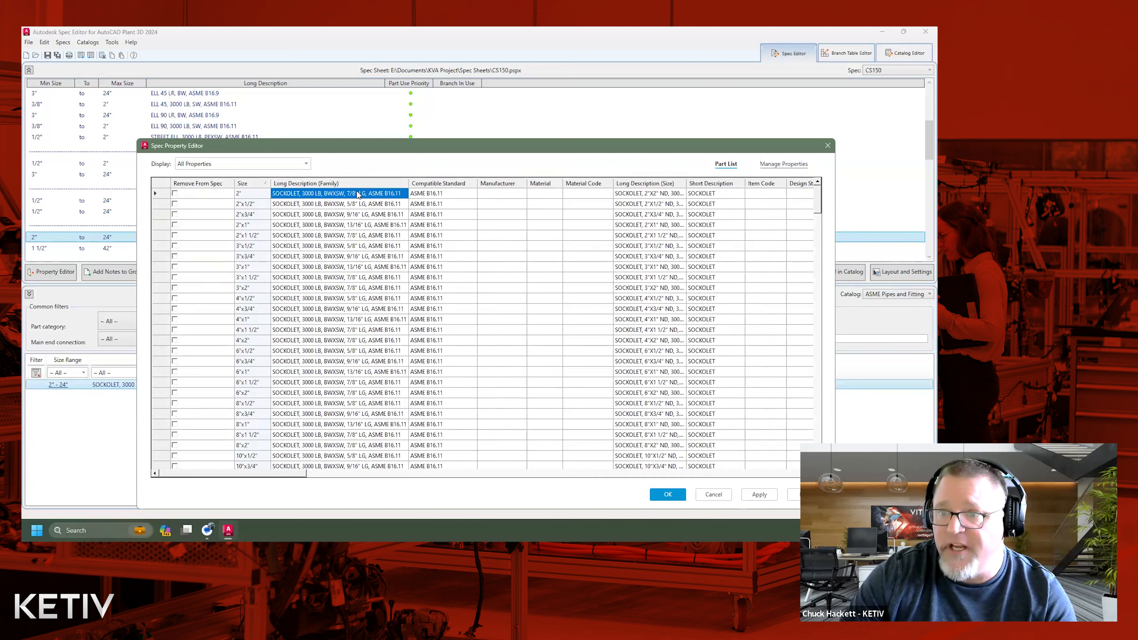
left_click(342, 206)
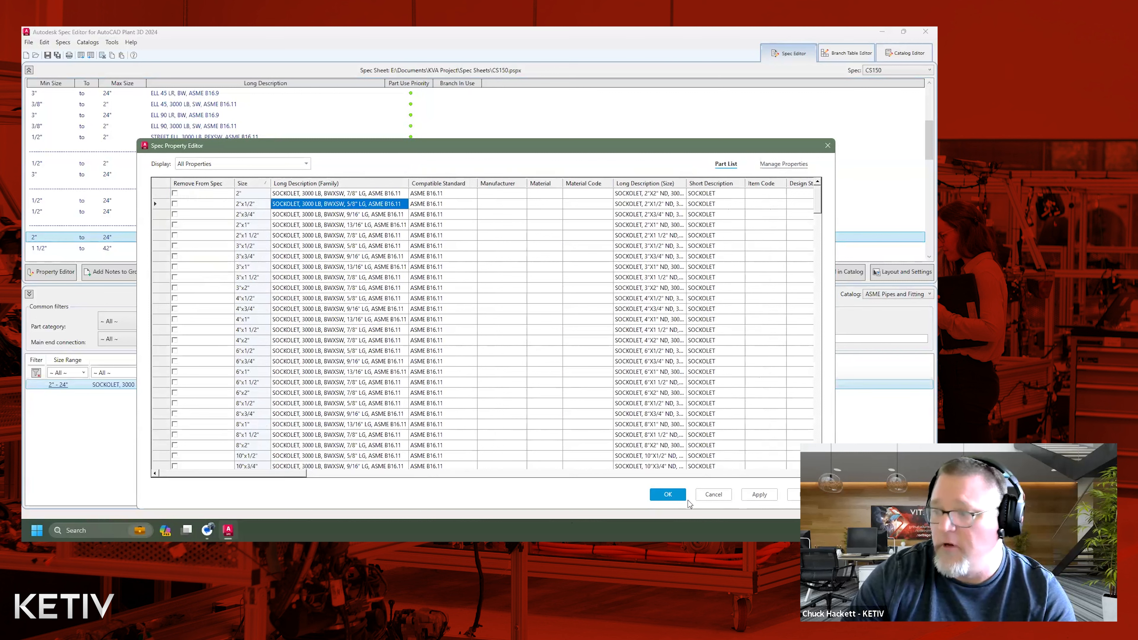
left_click(714, 494)
Show the size properties of the 2" entry for the 3000 LB MSS SP-97 sockolet in the Catalog Editor.
left_click(905, 52)
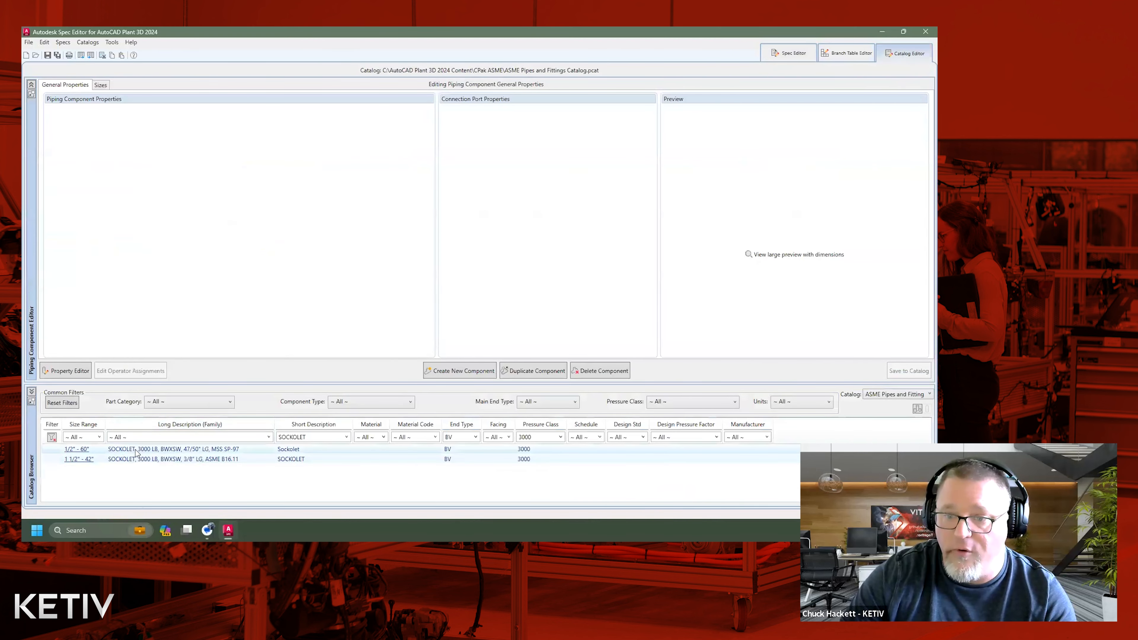
left_click(136, 449)
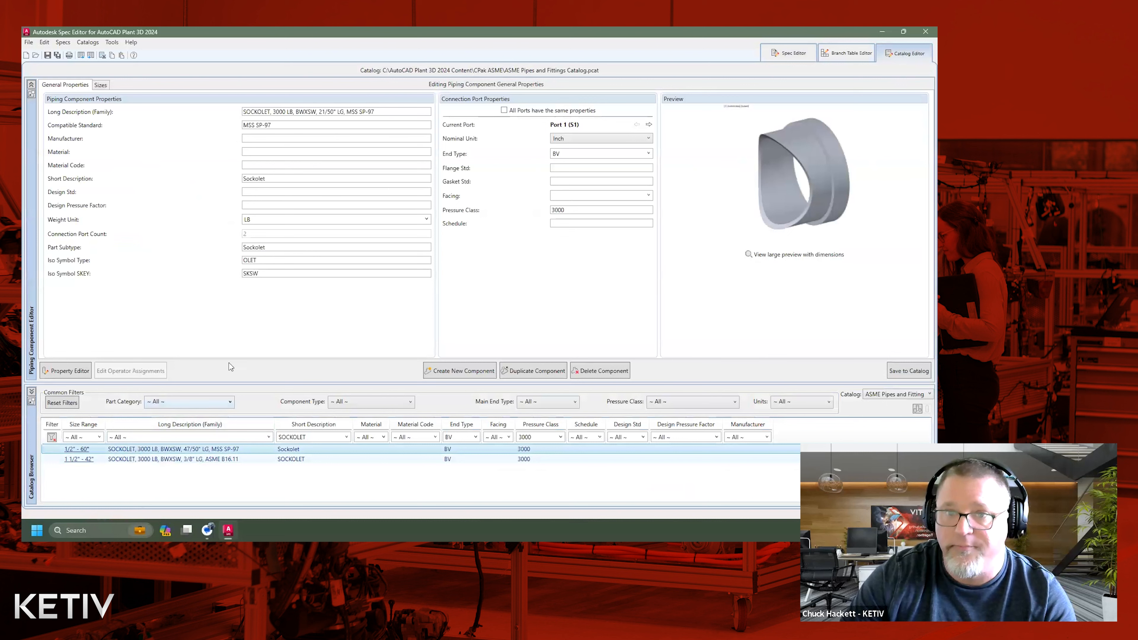
left_click(100, 86)
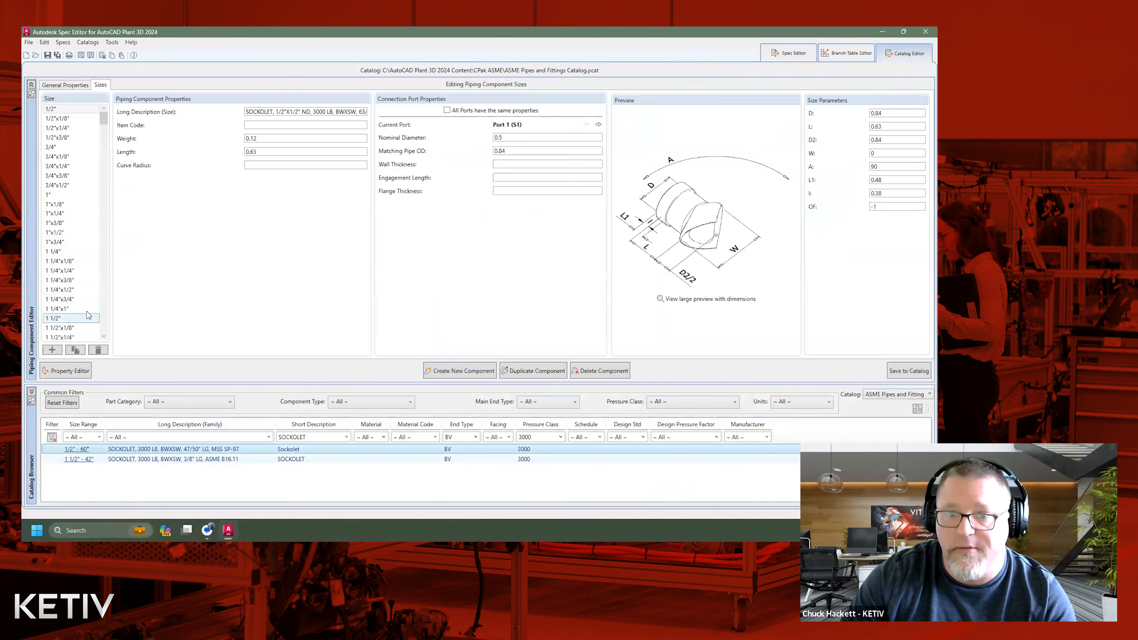
left_click(103, 315)
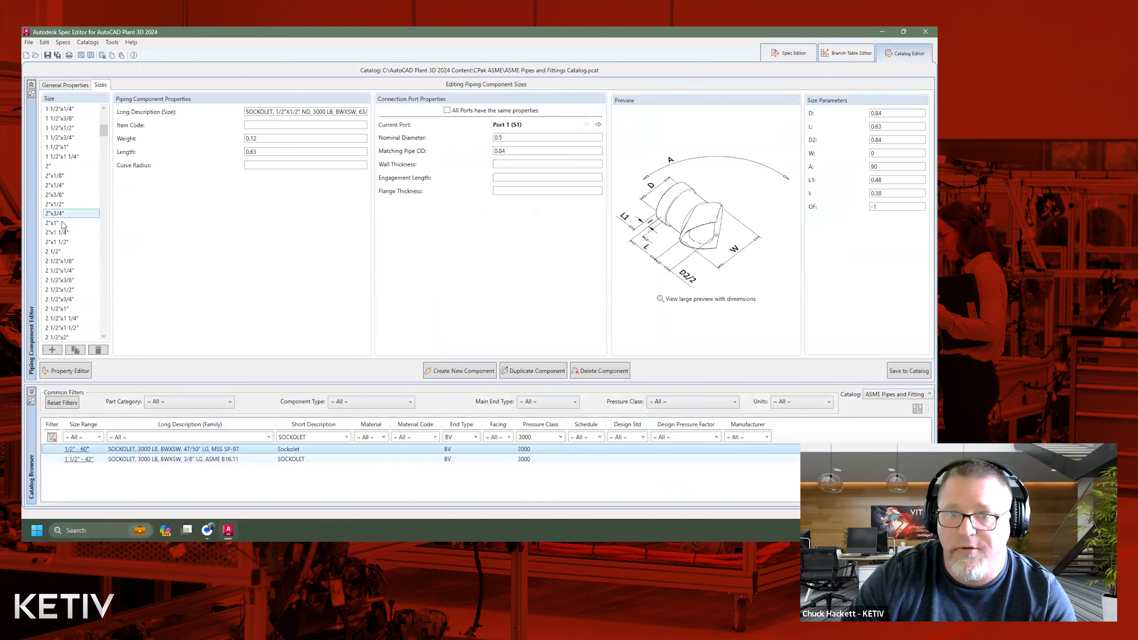
left_click(60, 165)
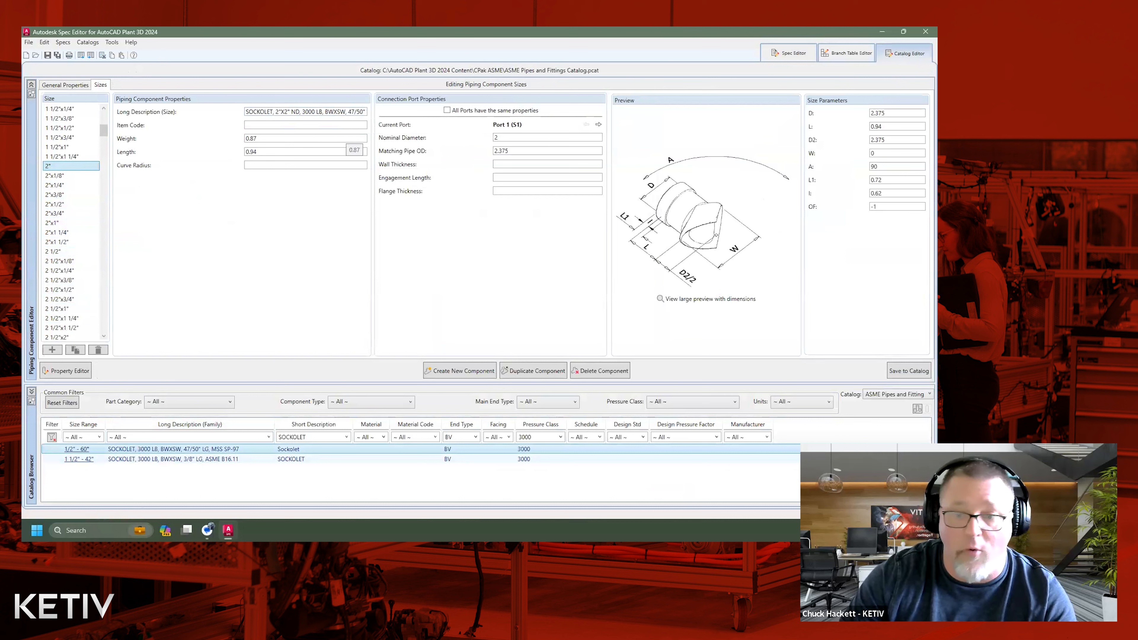
Compare the size properties of the 2" and 2"x1/2" entries of the 3000 LB ASME B16.11 sockolet.
left_click(195, 459)
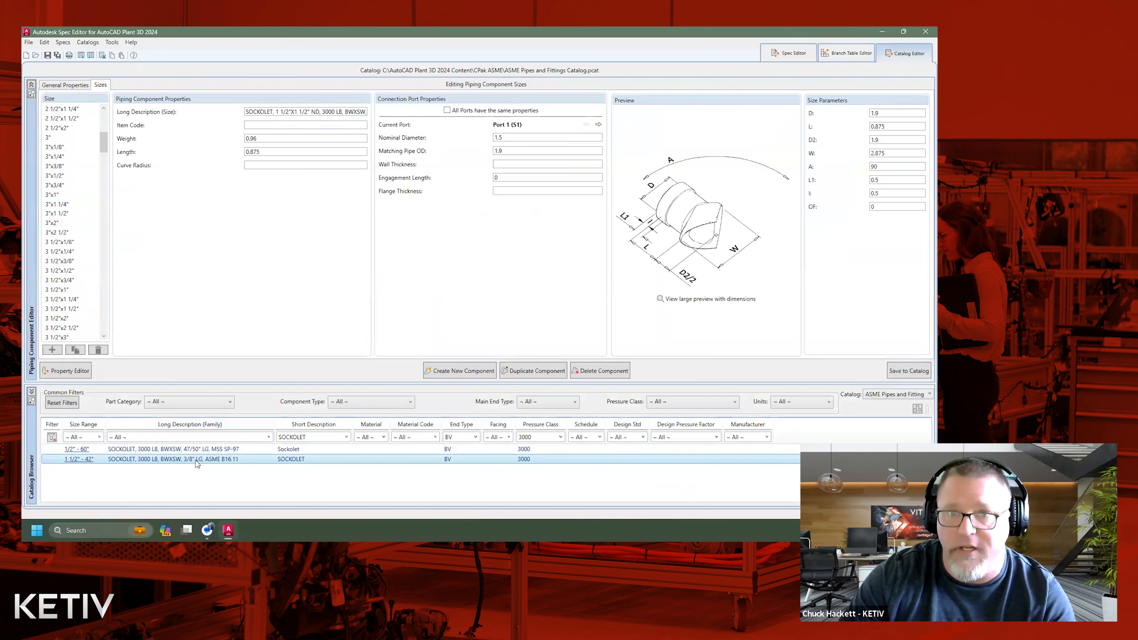
left_click_drag(103, 139, 103, 125)
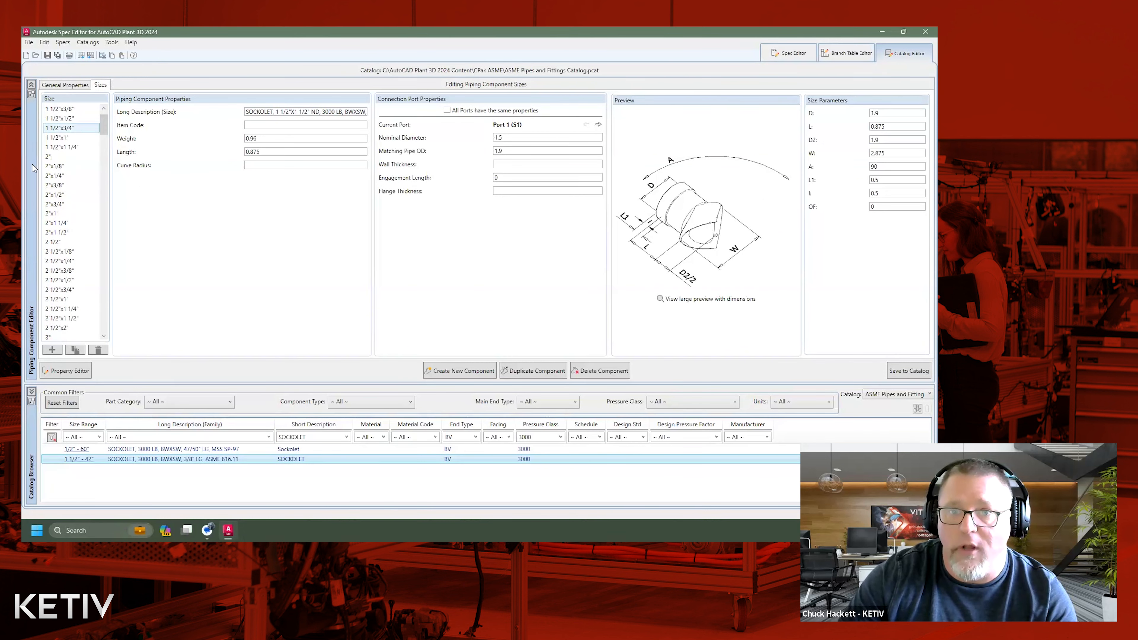
left_click(54, 157)
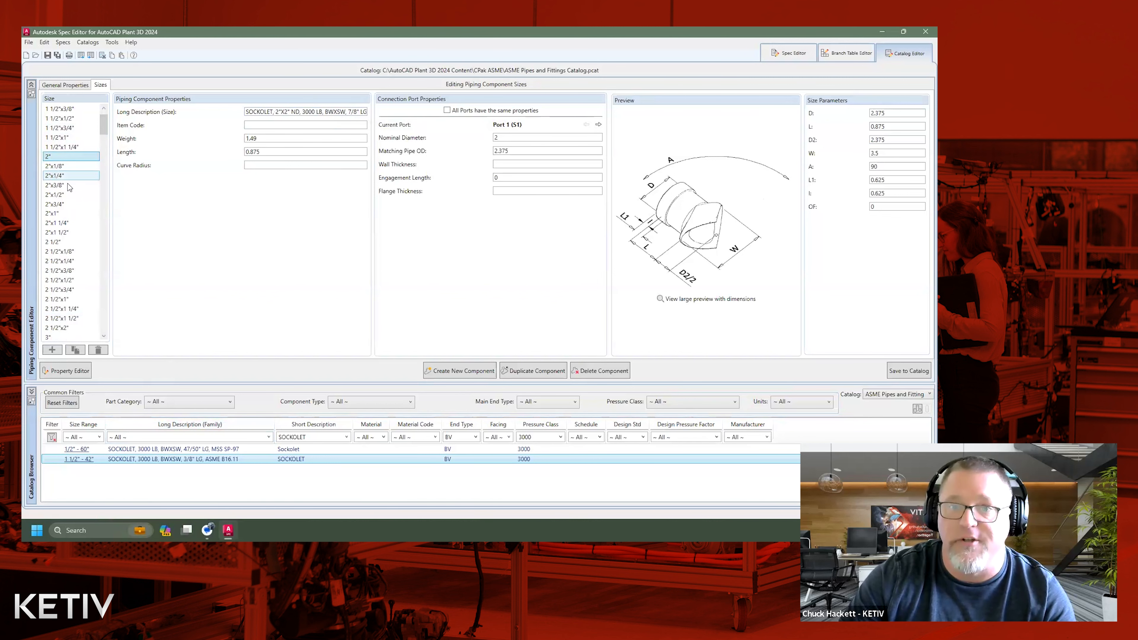
left_click(69, 196)
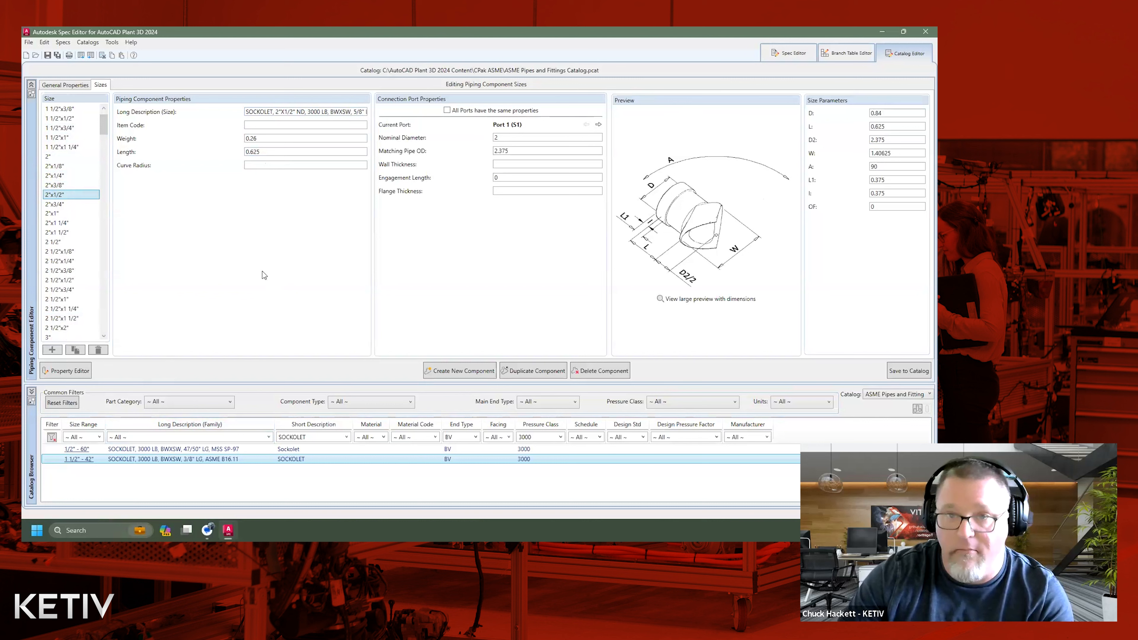
Examine the end types of both ports of the 3000 LB ASME B16.11 sockolet and the end types available for Port 1.
left_click(87, 88)
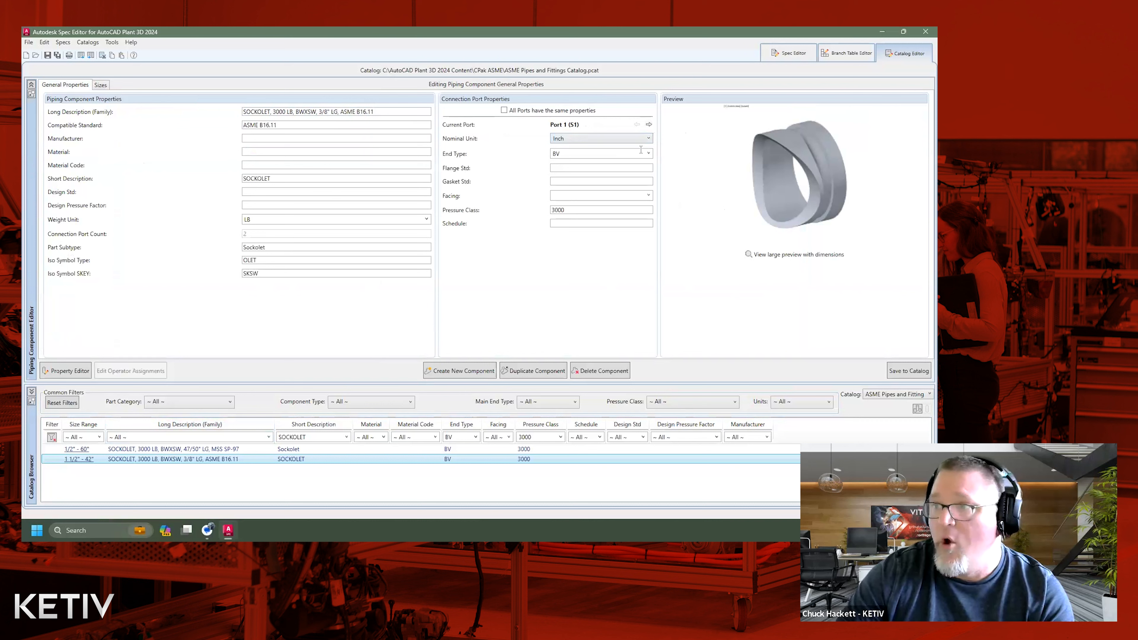
left_click(649, 125)
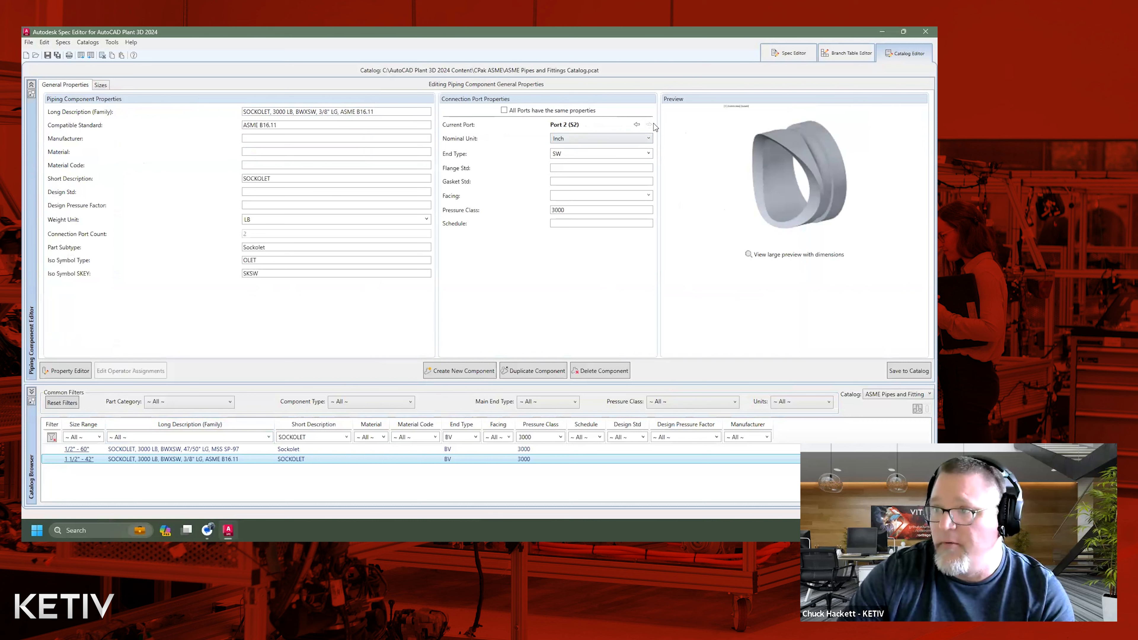
left_click(636, 125)
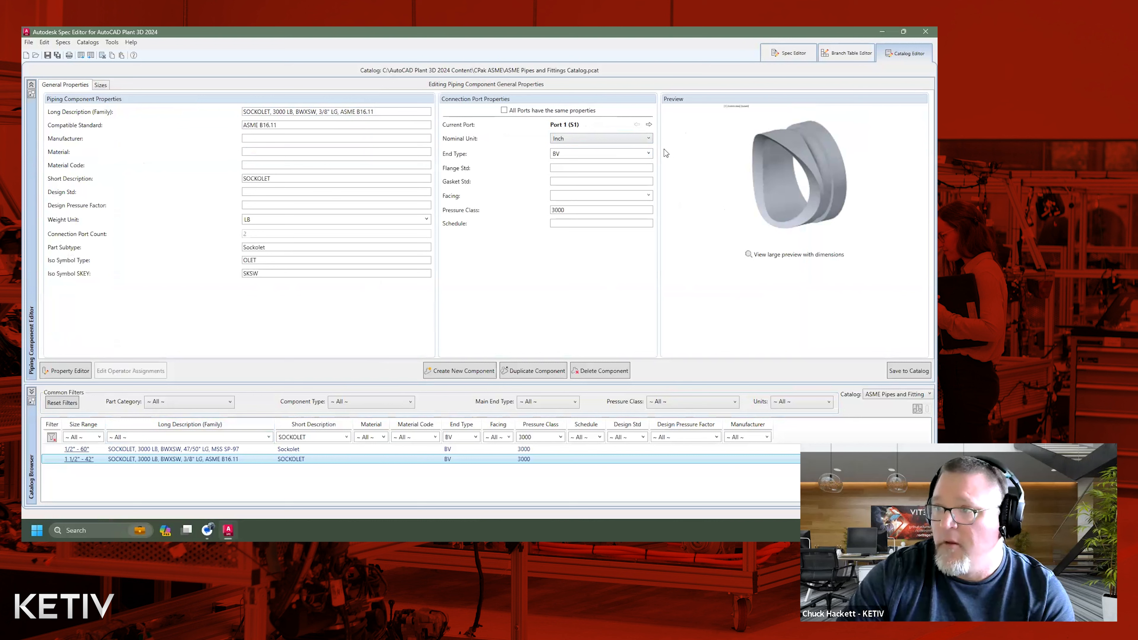
left_click(648, 153)
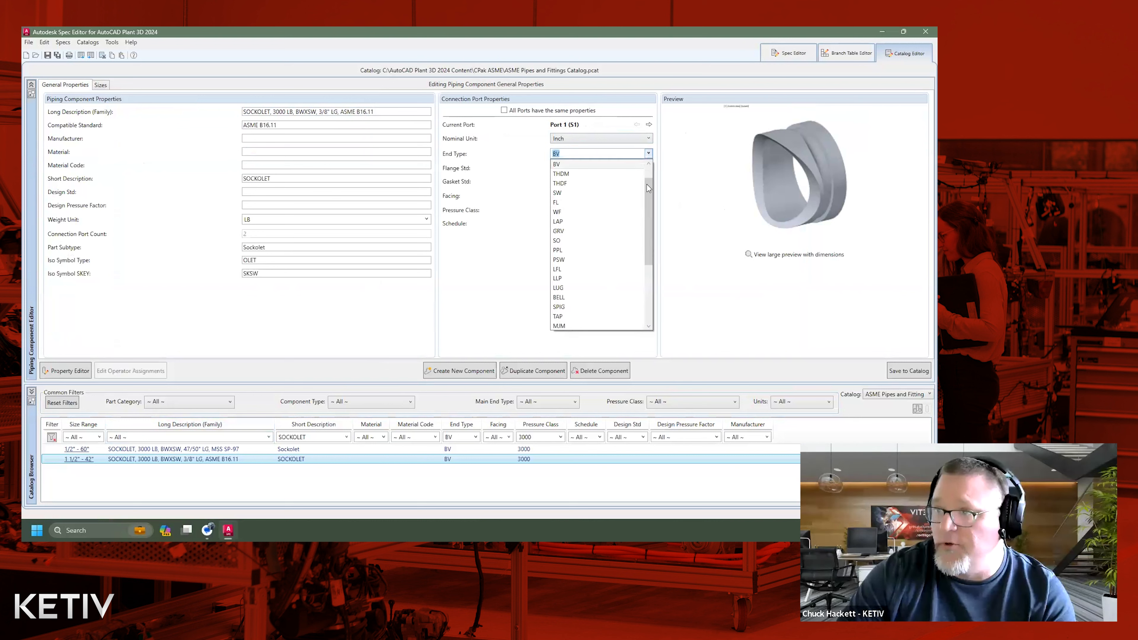
mouse_move(648, 193)
left_mouse_down()
mouse_move(652, 266)
mouse_move(650, 186)
left_mouse_up()
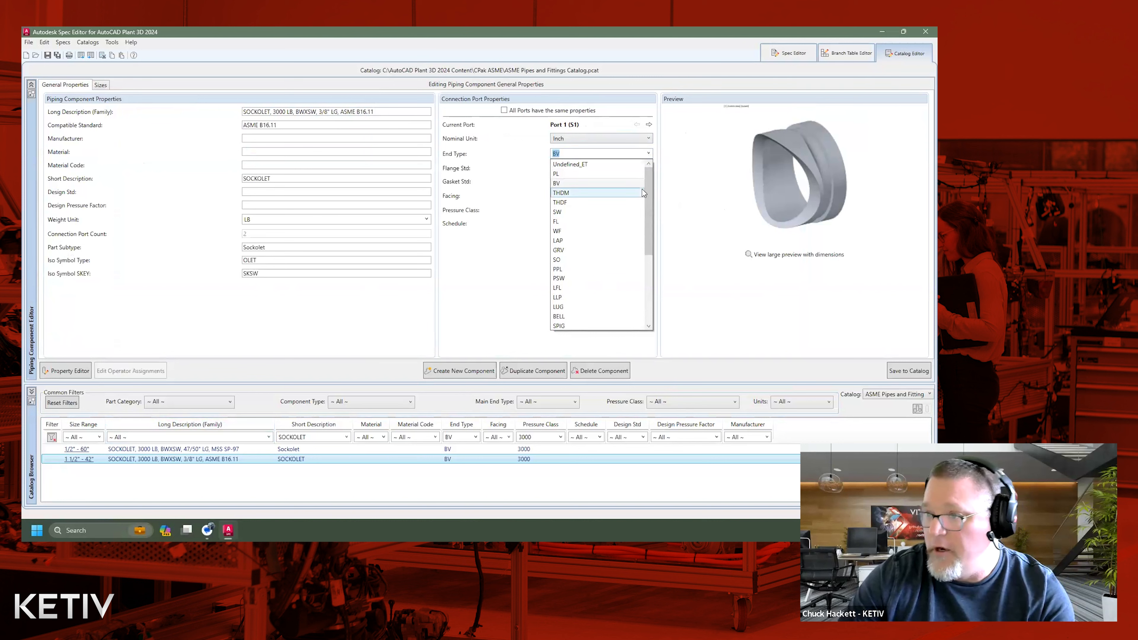
key("Escape")
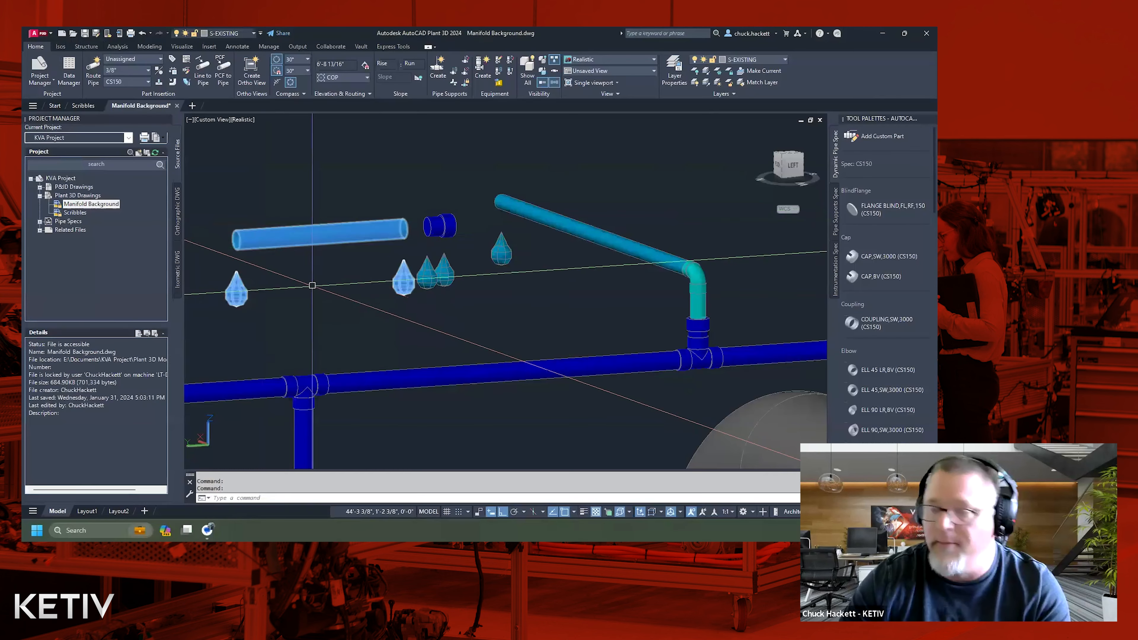
Regenerate the Manifold Background drawing in AutoCAD Plant 3D and save it.
type("re")
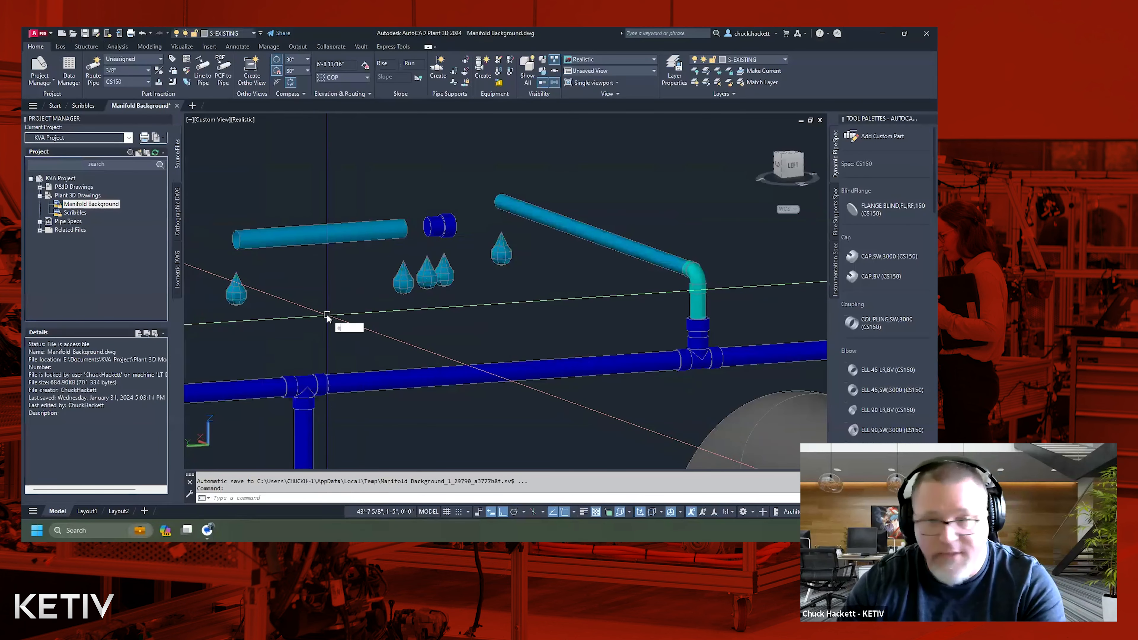
key("Return")
key("ctrl+s")
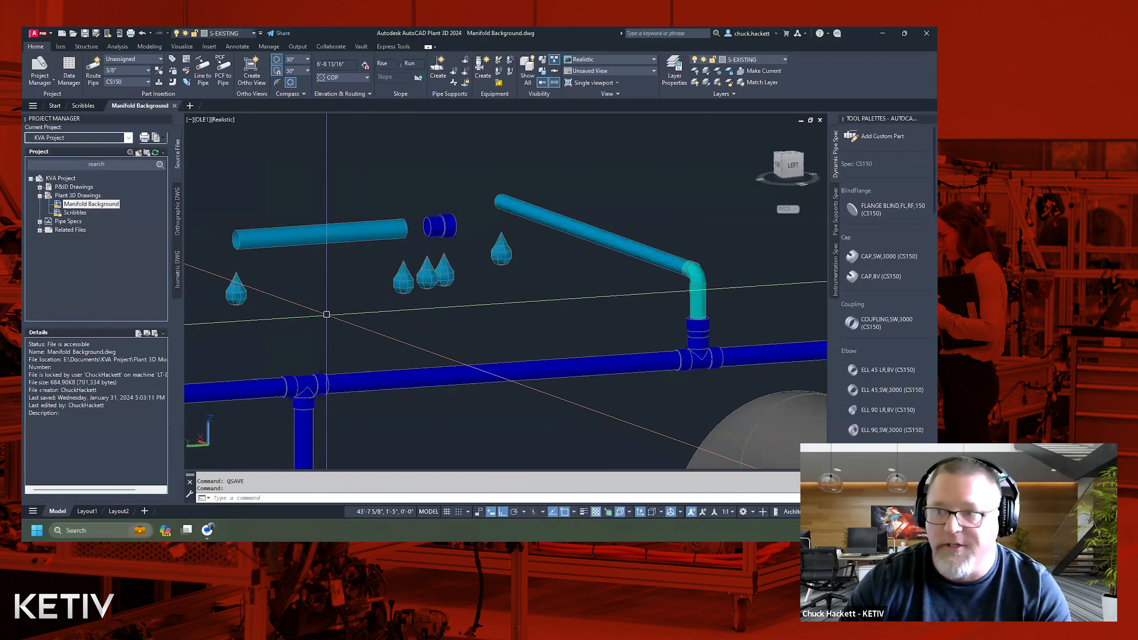
Find the CS150 spec among the KVA Project's pipe specs and open it in the Spec Editor.
left_click(40, 222)
scroll(74, 273, "down", 8)
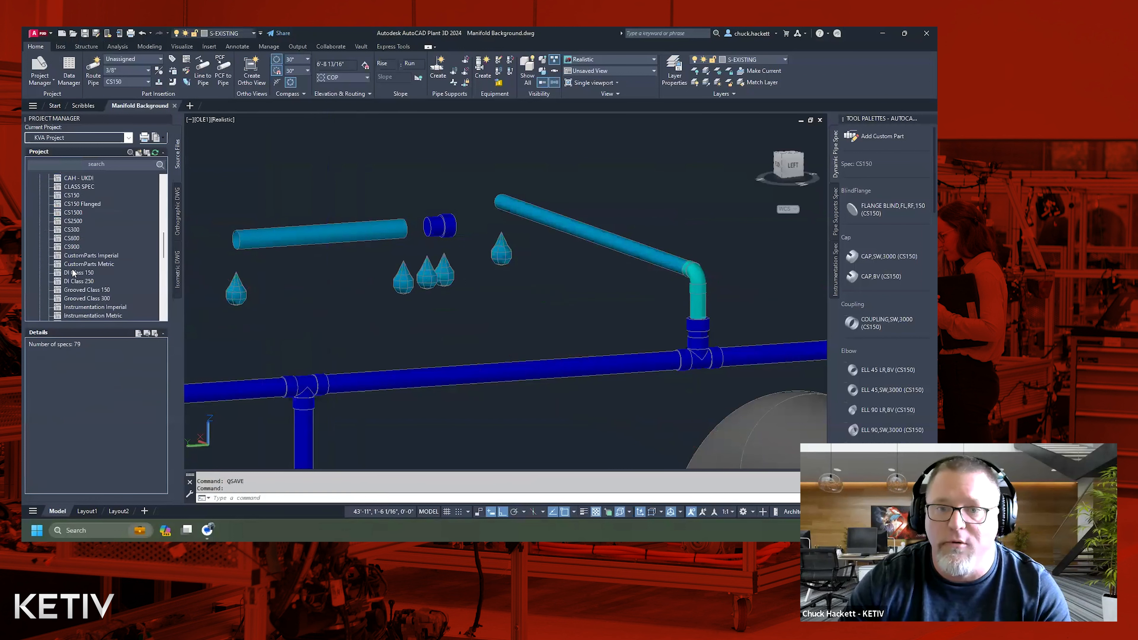
left_click(68, 196)
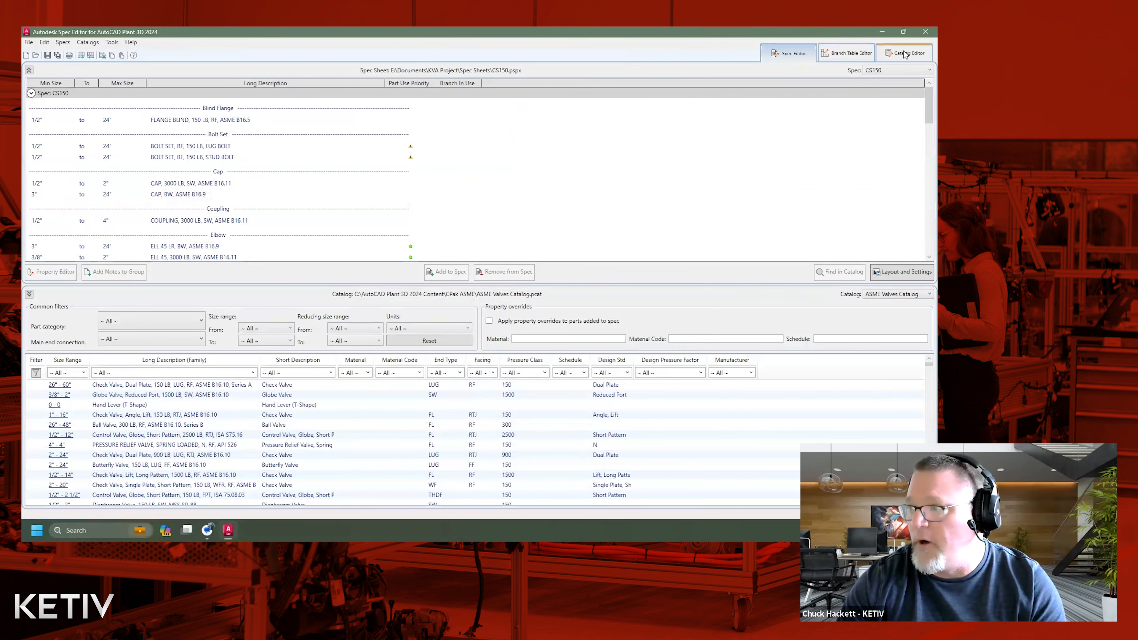
Open the Catalog Editor and switch the catalog to ASME Pipes and Fittings Catalog.
left_click(905, 54)
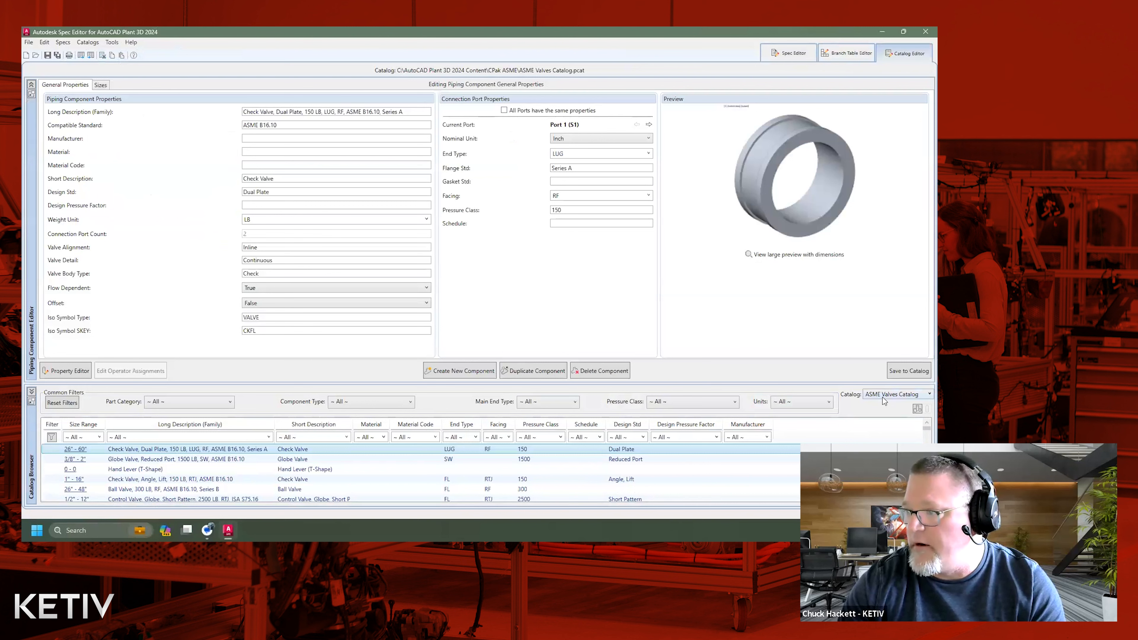
left_click(884, 398)
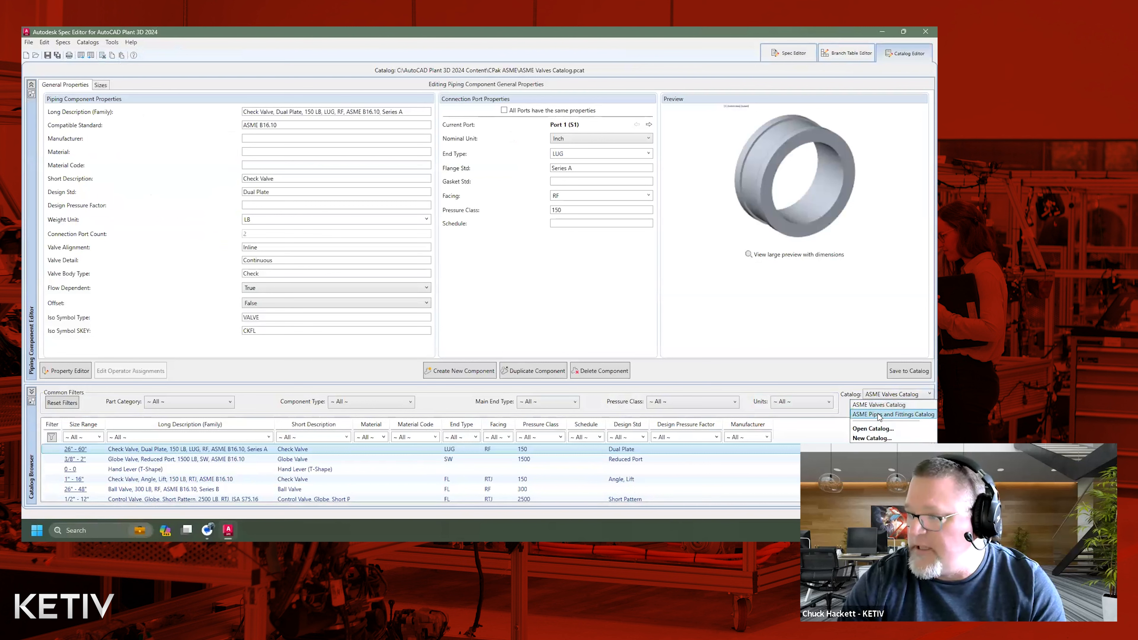
left_click(879, 414)
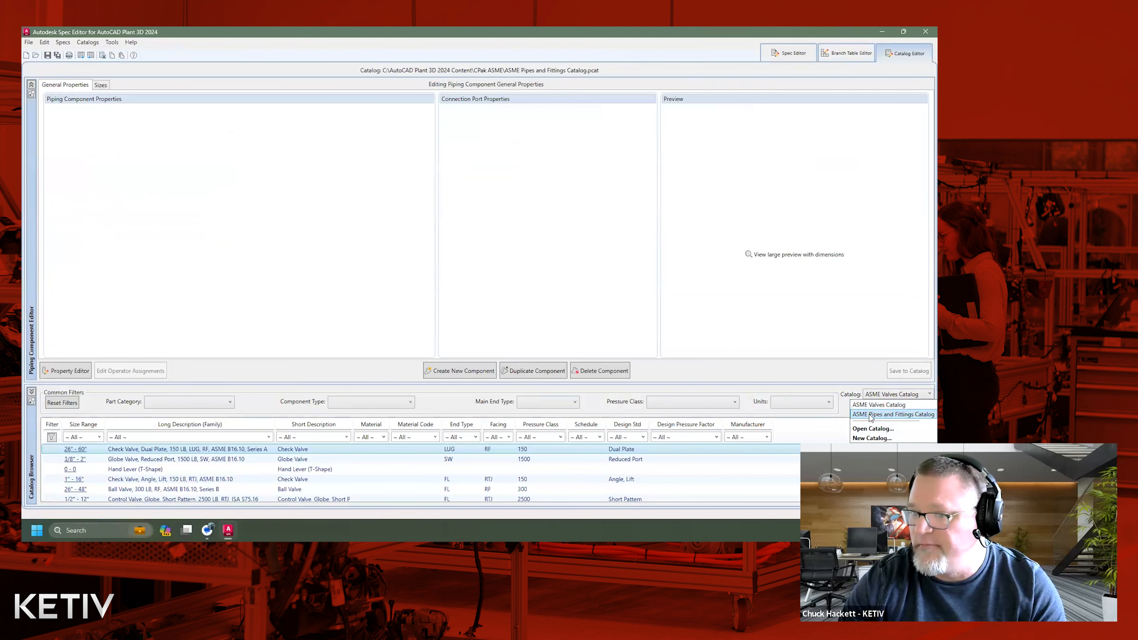
Filter the ASME Pipes and Fittings components to short description SOCKOLET, end type BV and pressure class 3000.
left_click(347, 437)
scroll(361, 359, "down", 5)
scroll(361, 359, "down", 15)
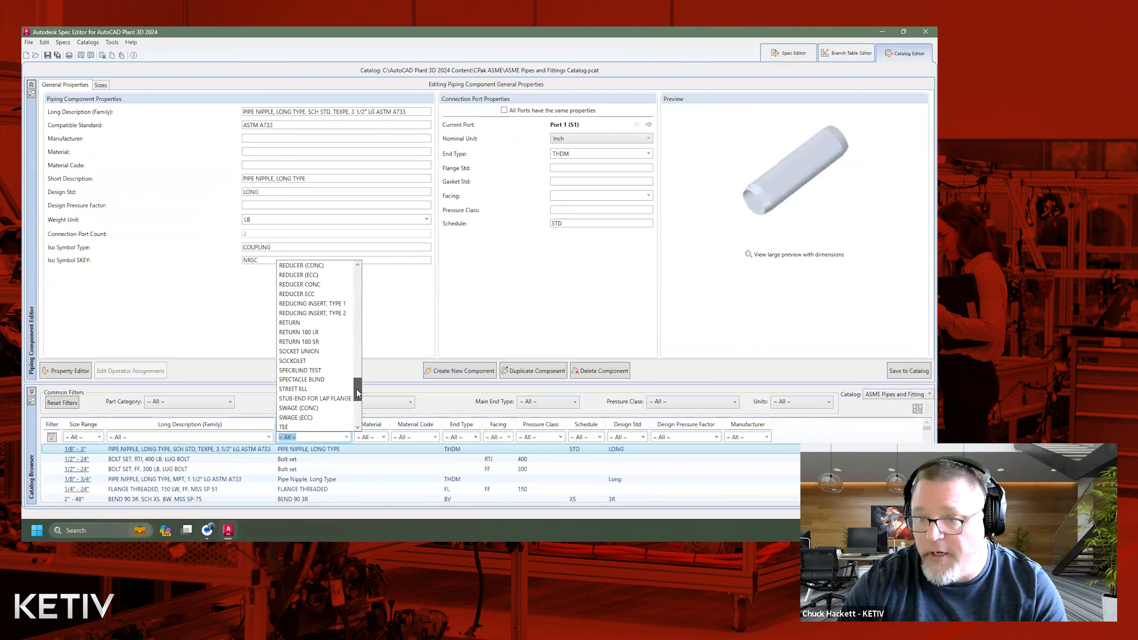
left_click(314, 360)
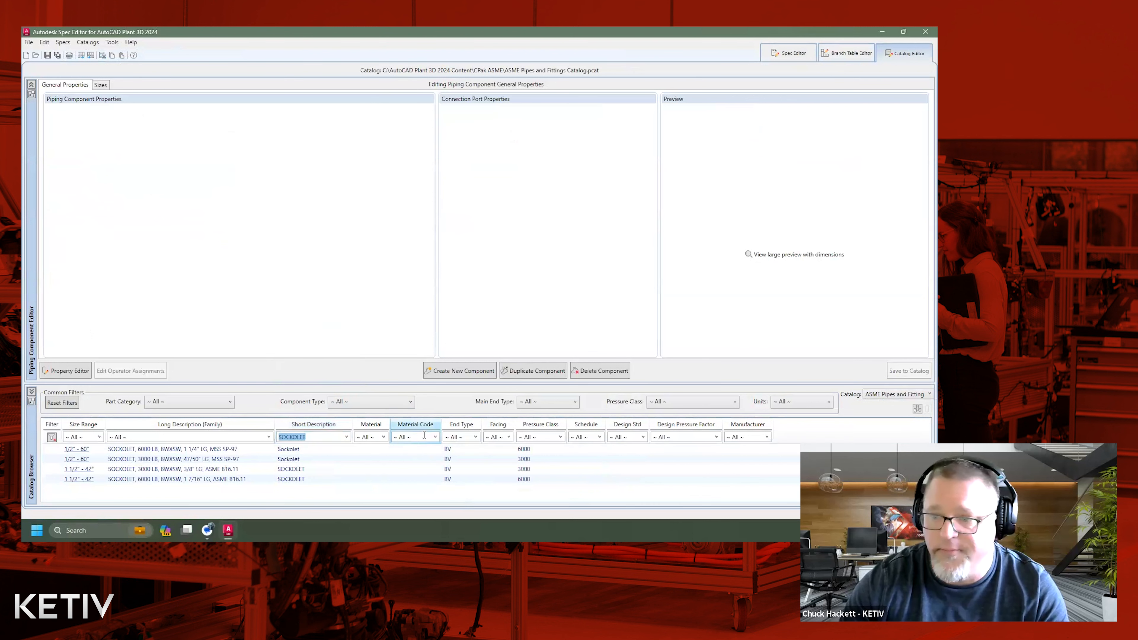
left_click(475, 437)
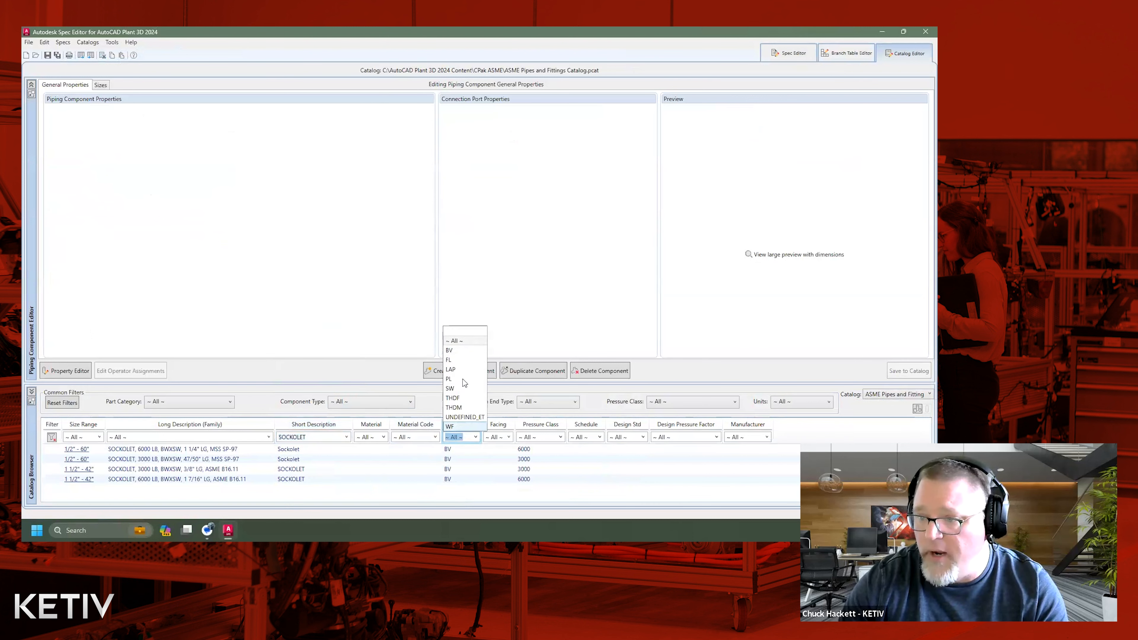
left_click(451, 351)
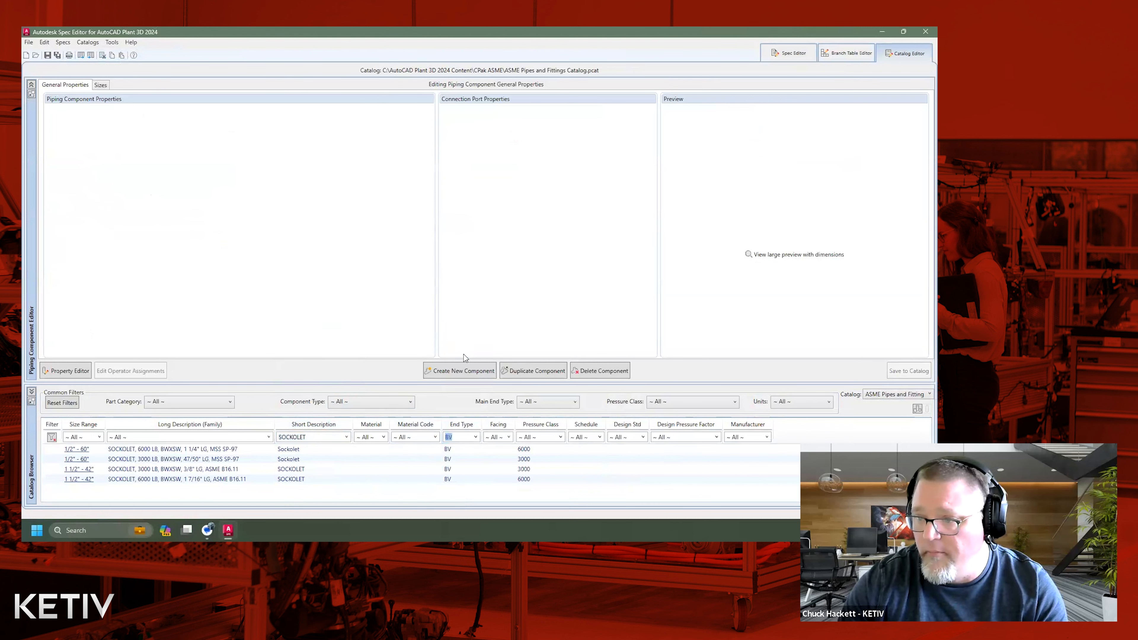
left_click(560, 437)
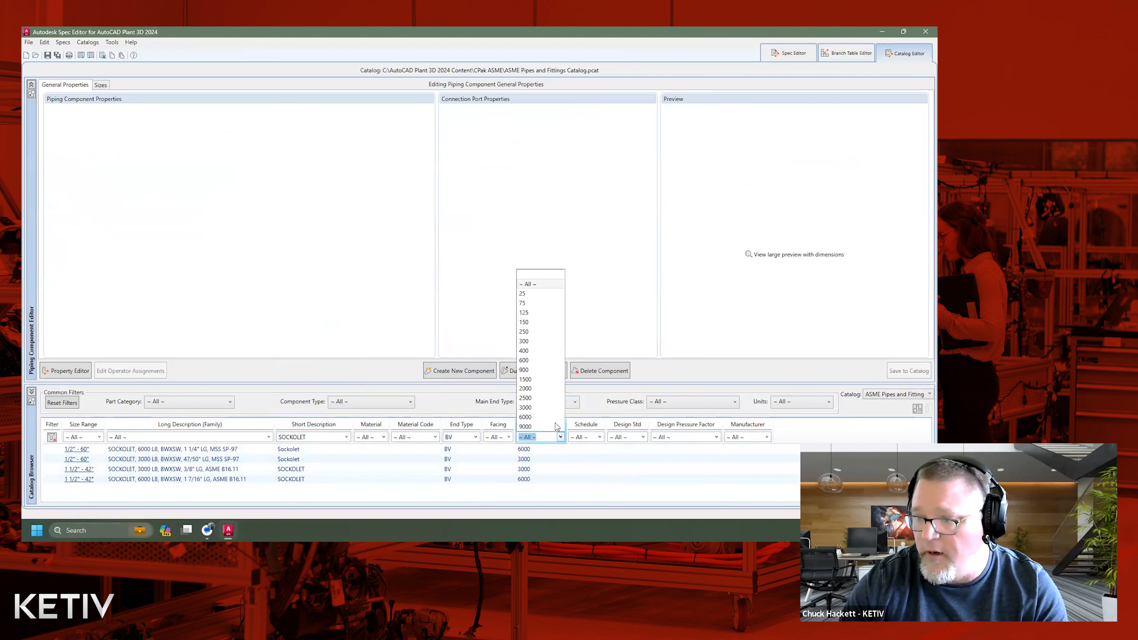
left_click(548, 407)
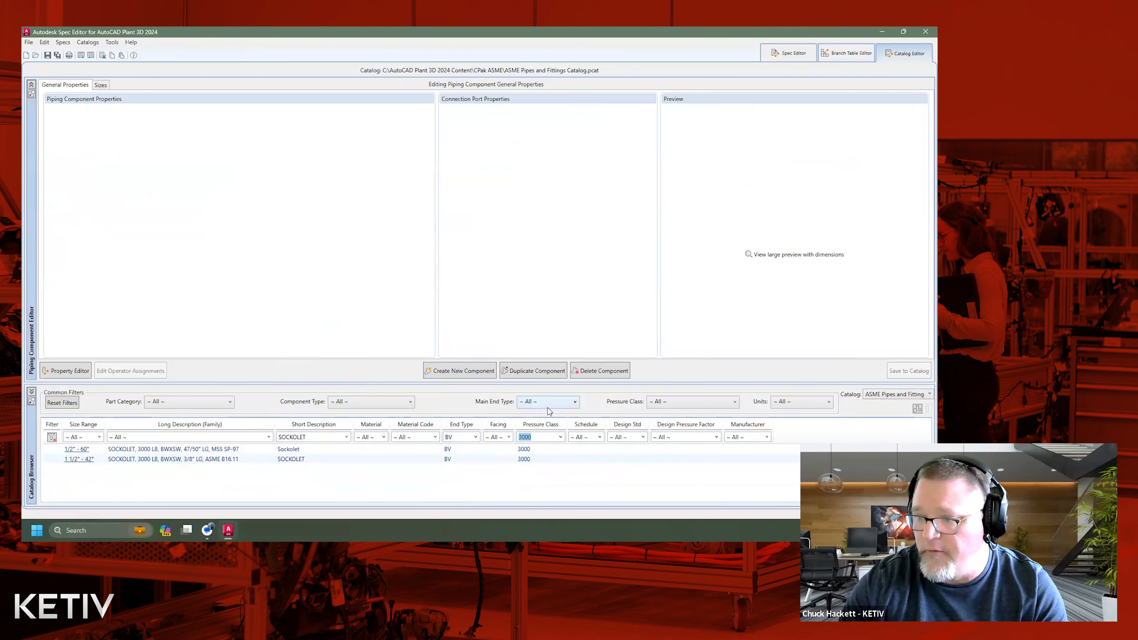
Review the size properties of the 2"x1/8", 2" and 2"x1/2" entries of the 3000 LB ASME B16.11 sockolet.
left_click(191, 461)
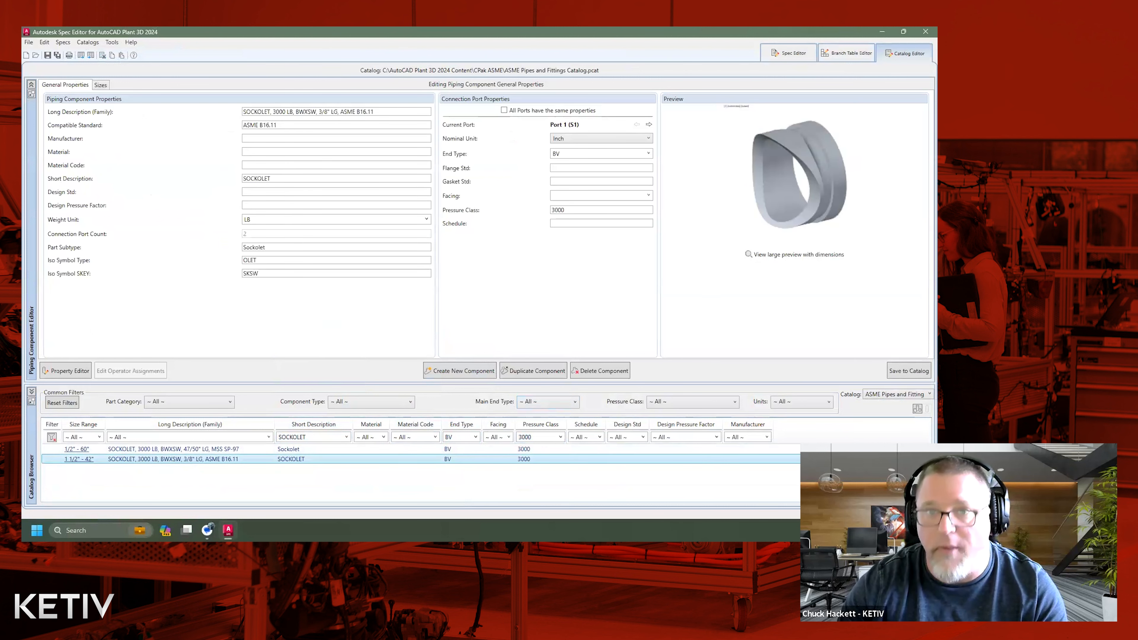
left_click(99, 86)
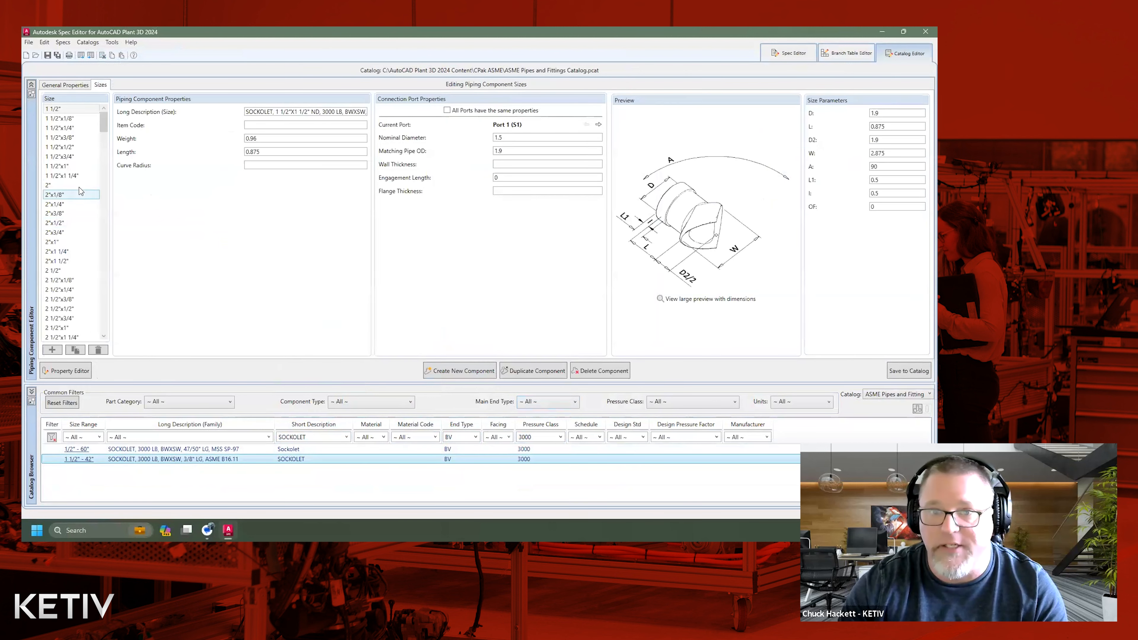
left_click(71, 195)
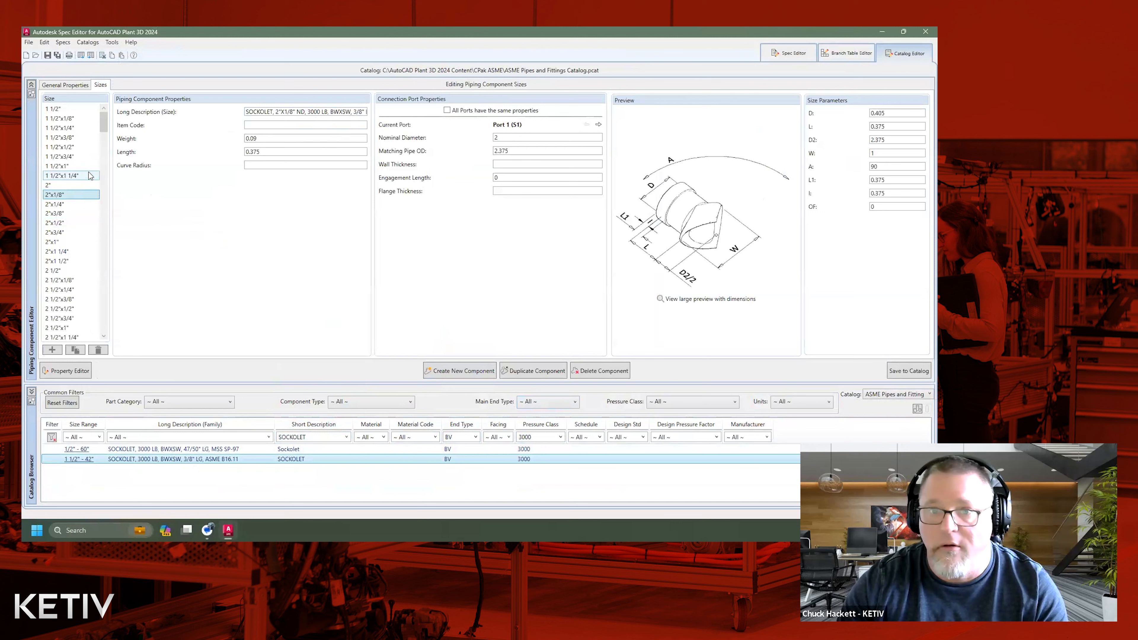
left_click(66, 185)
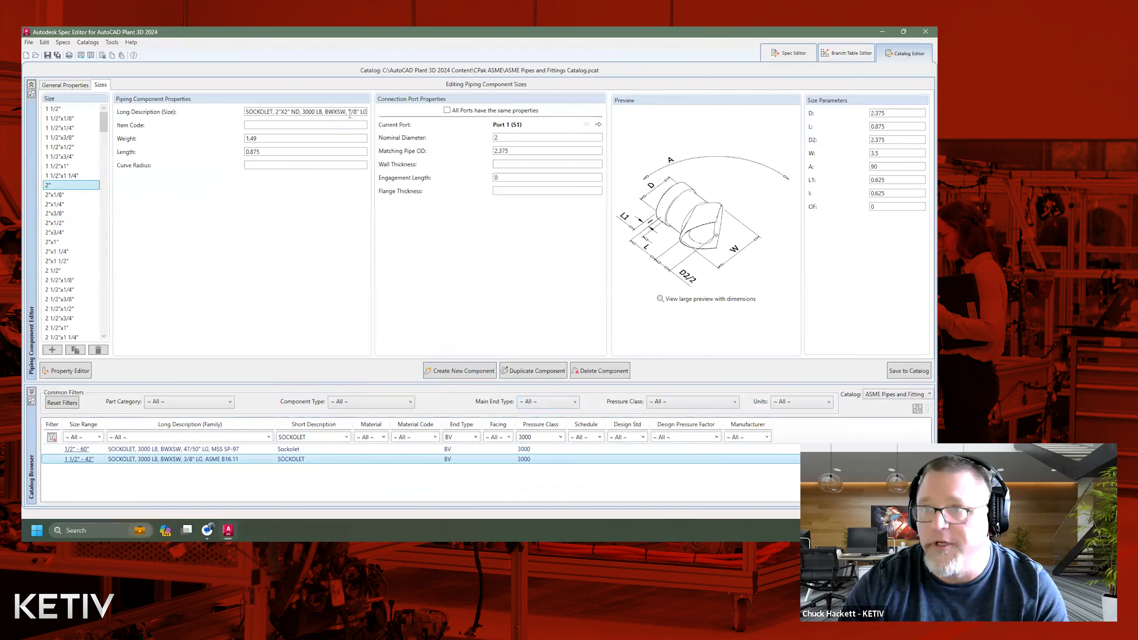
left_click(66, 223)
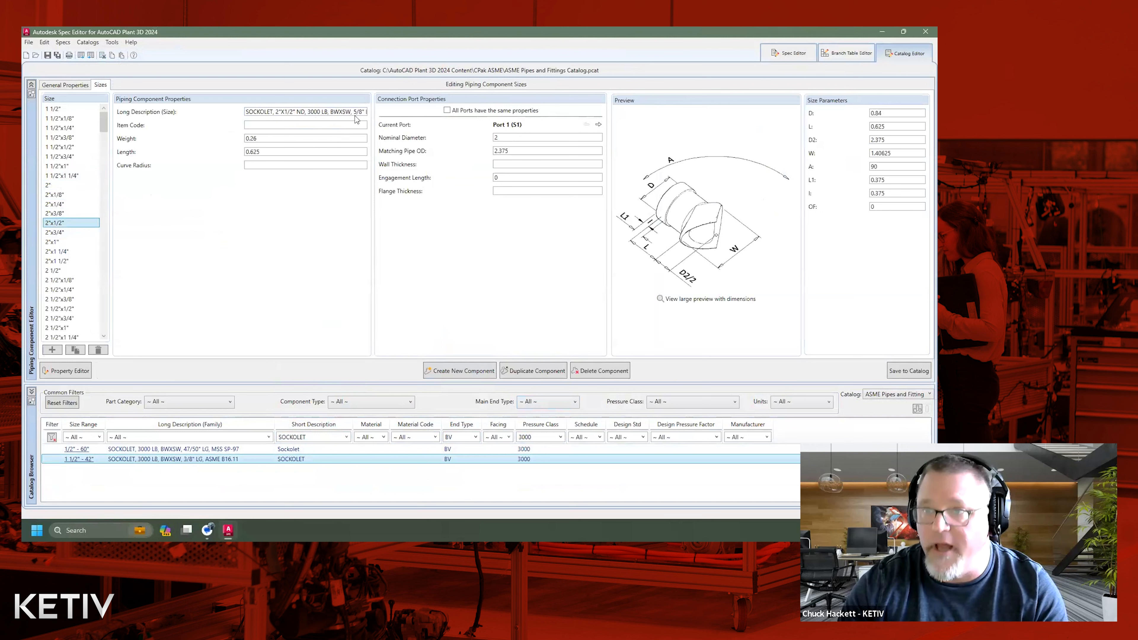
Set the end type of Port 1 (S1) to SI in the ASME B16.11 sockolet's general properties.
left_click(72, 85)
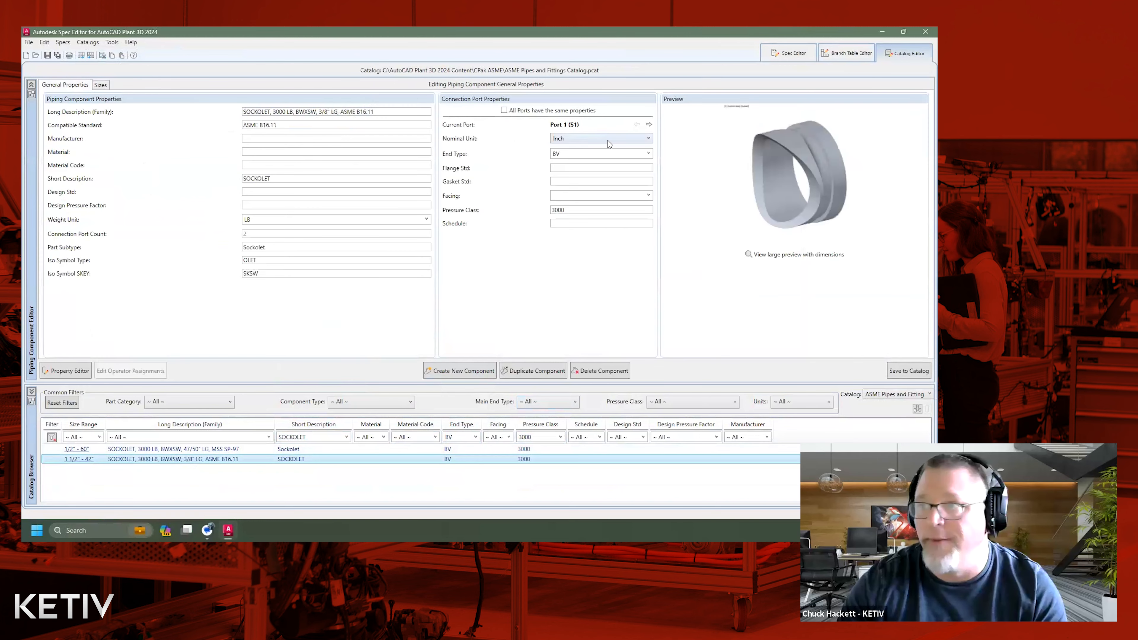
left_click(648, 154)
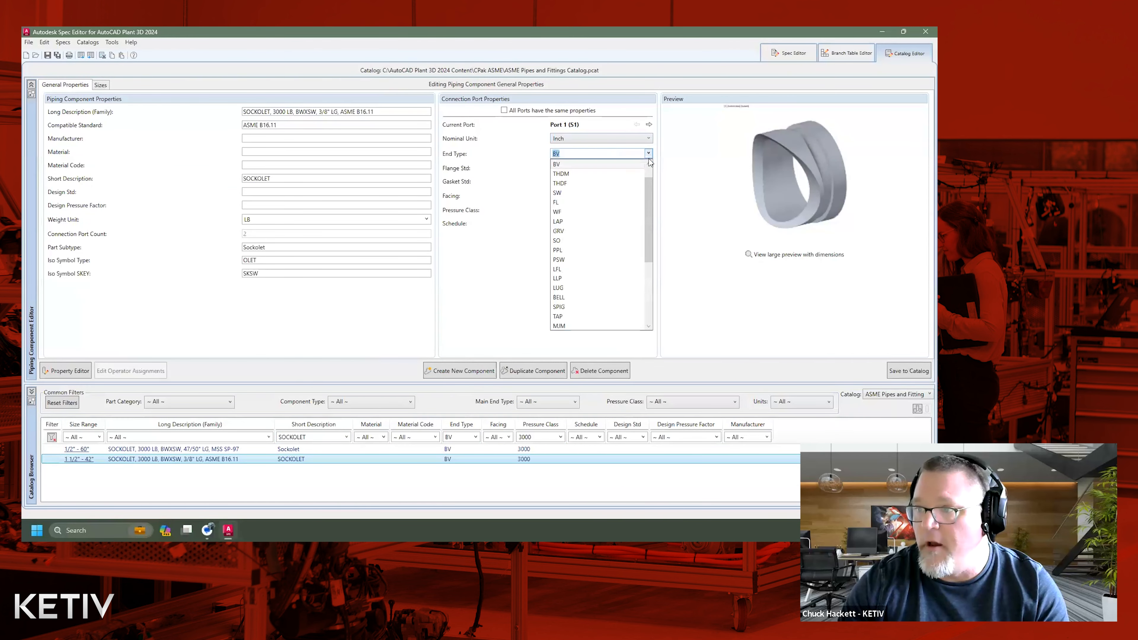
scroll(649, 196, "down", 3)
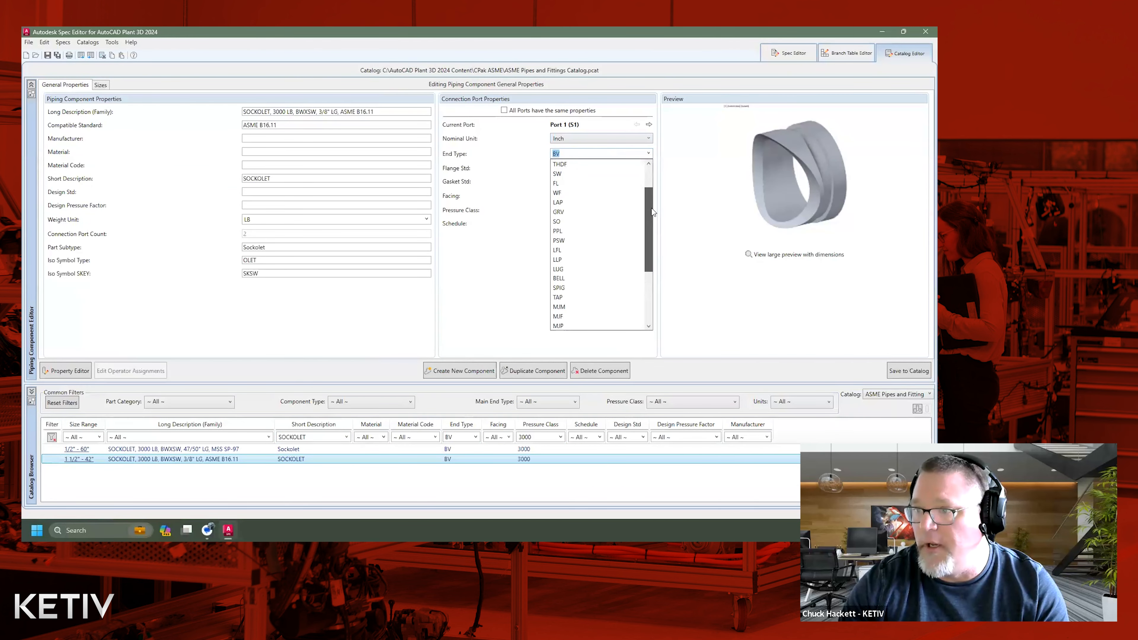
scroll(650, 226, "down", 3)
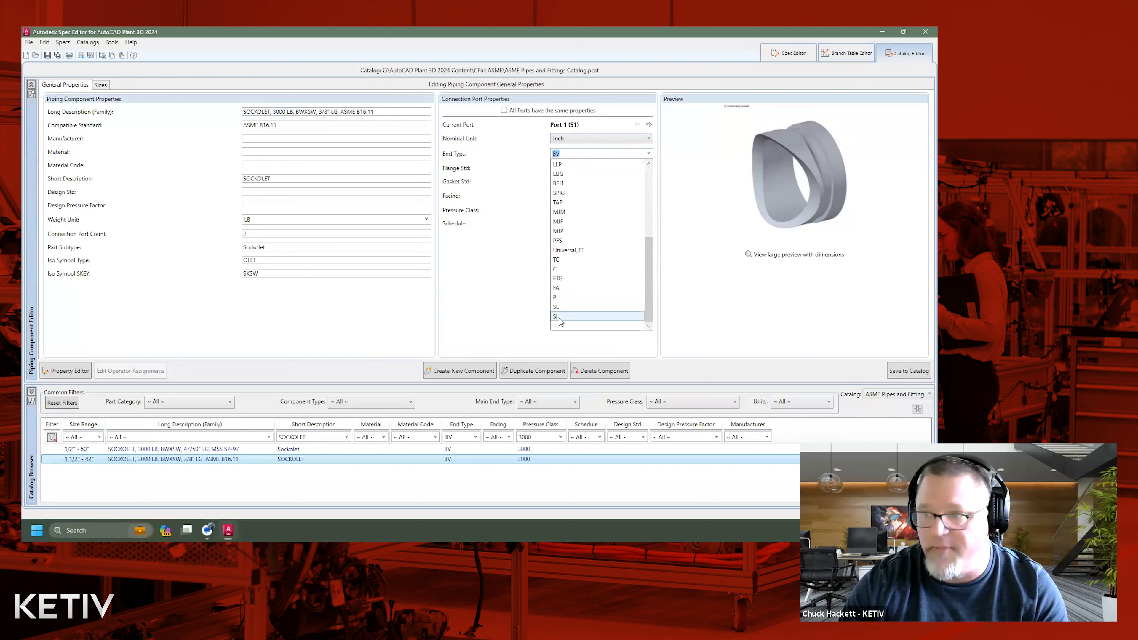
left_click(559, 317)
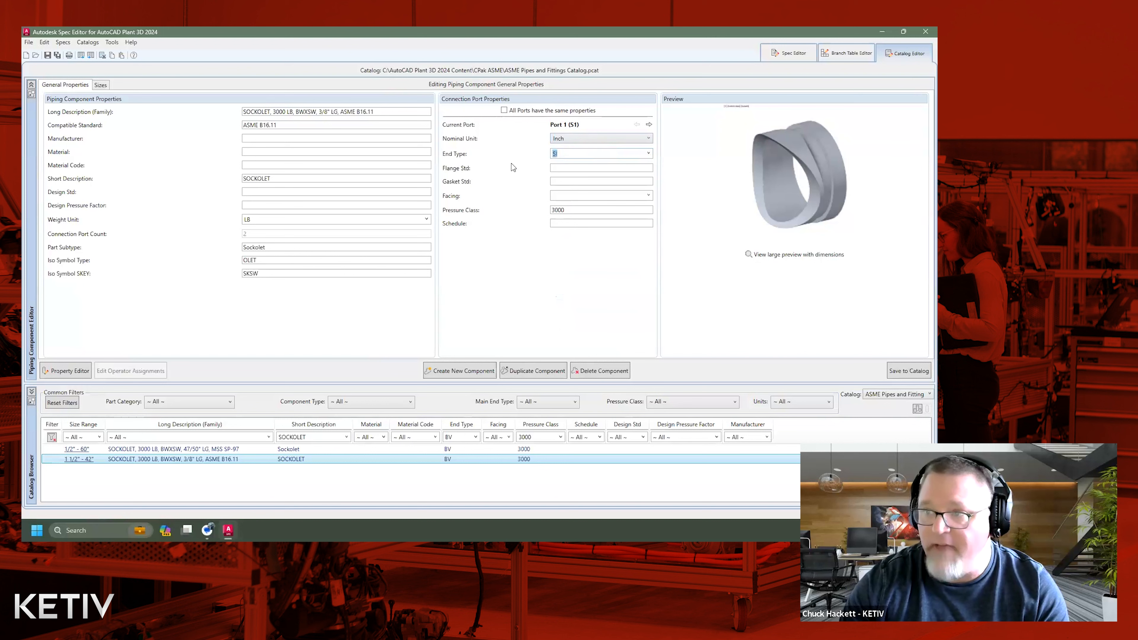
Check the end type of Port 2 (S2), return to Port 1 and save the modified sockolet to the catalog.
left_click(649, 125)
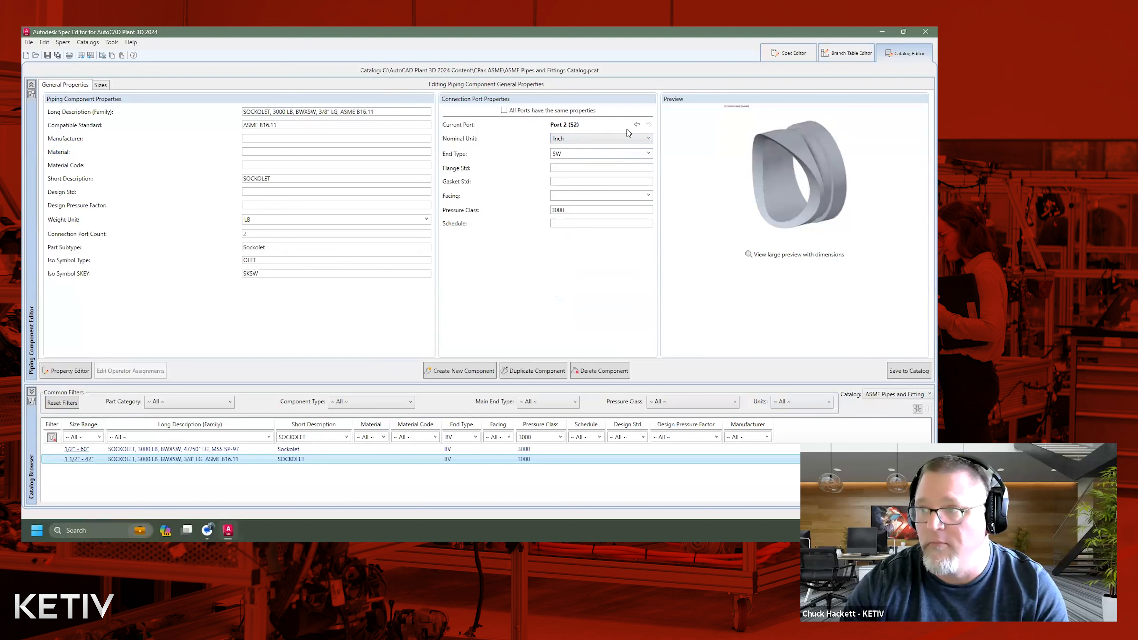
left_click(637, 125)
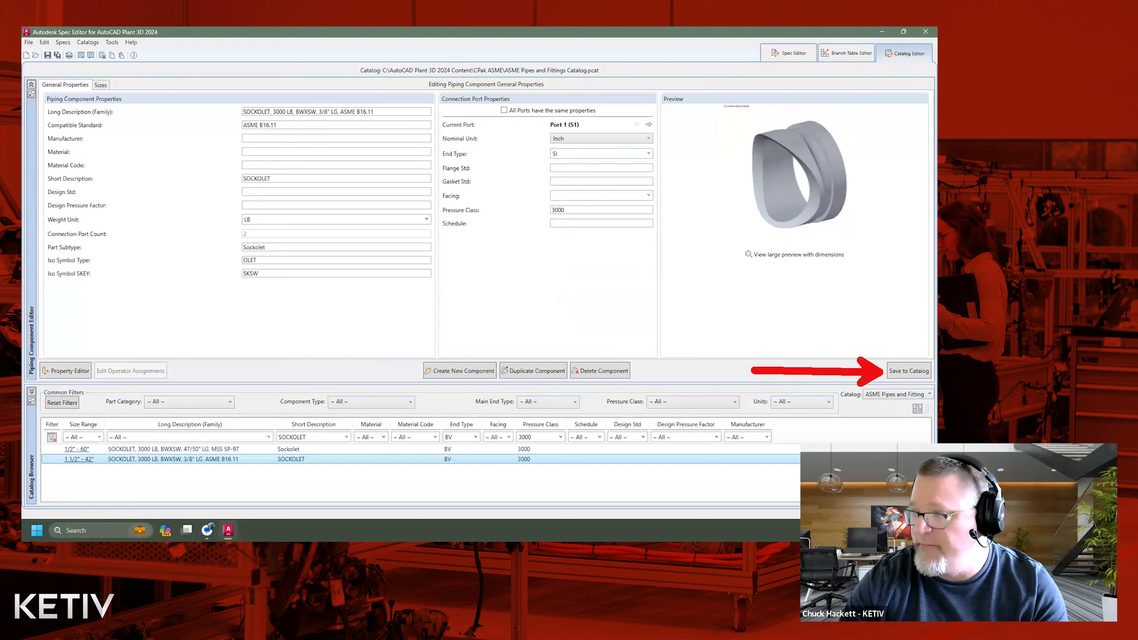
left_click(901, 372)
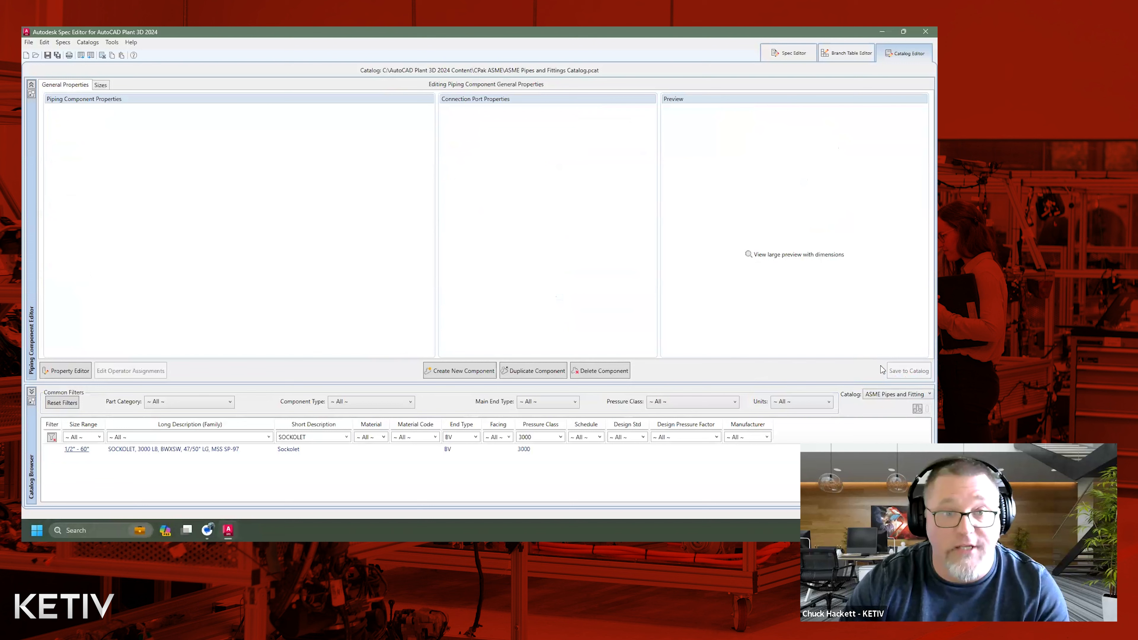
Return to the CS150 spec sheet and check it for updates from the catalogs.
left_click(779, 54)
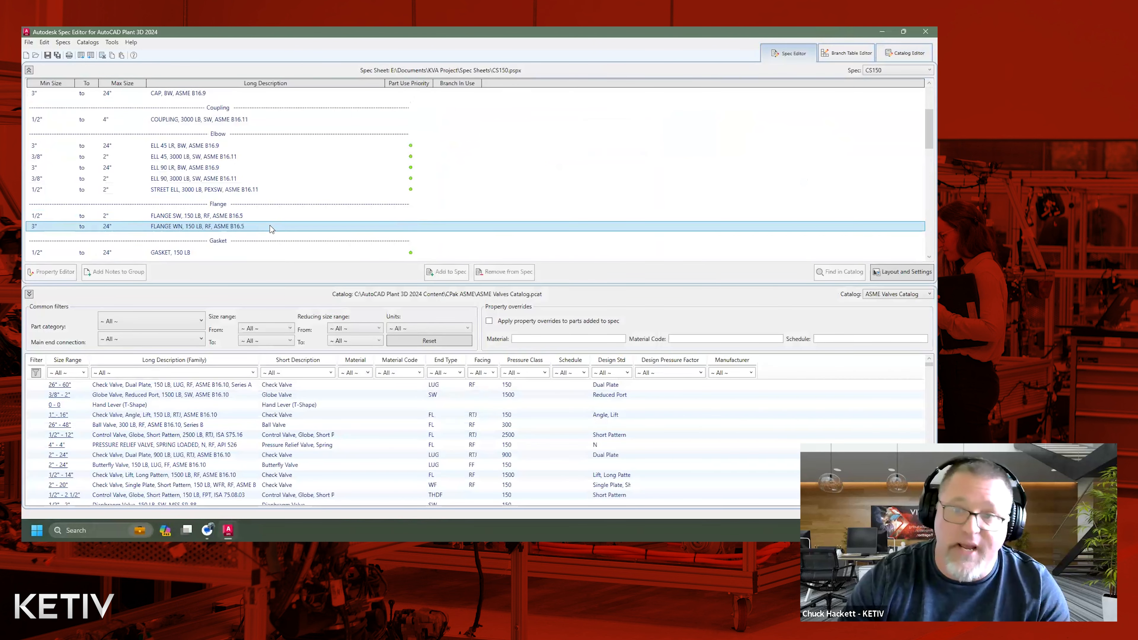
scroll(296, 146, "down", 3)
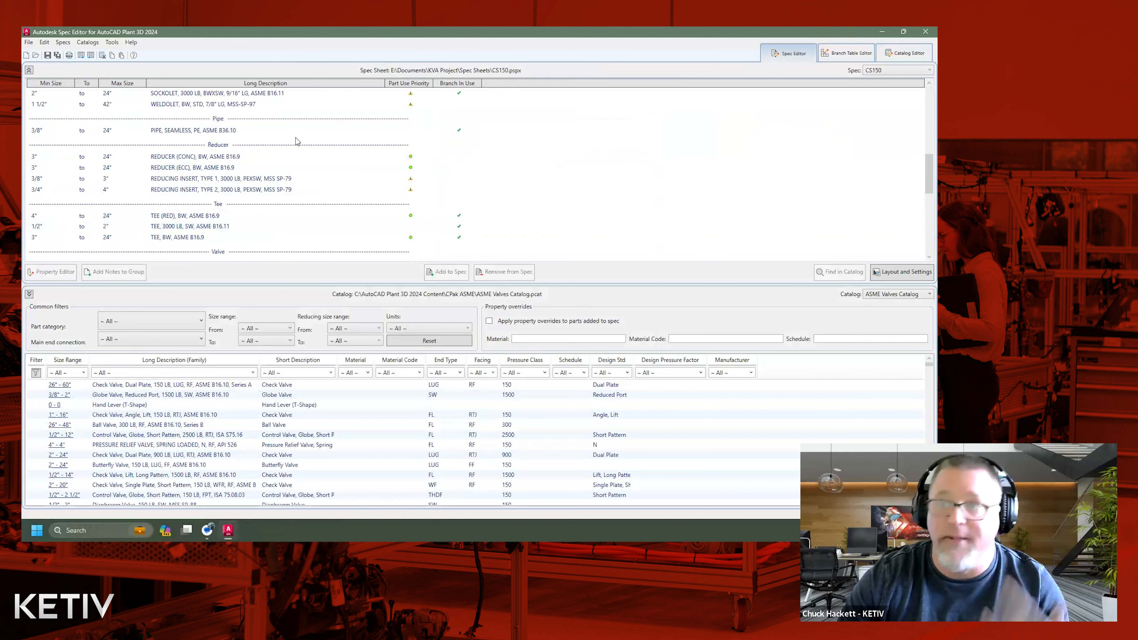
left_click(271, 95)
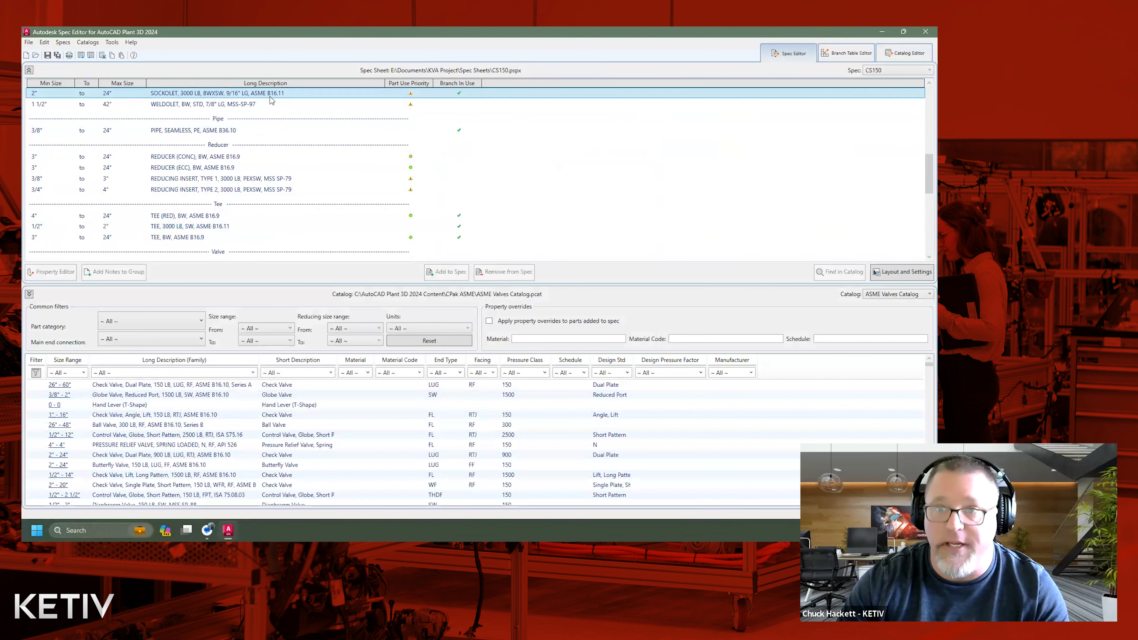
left_click(86, 42)
mouse_move(64, 42)
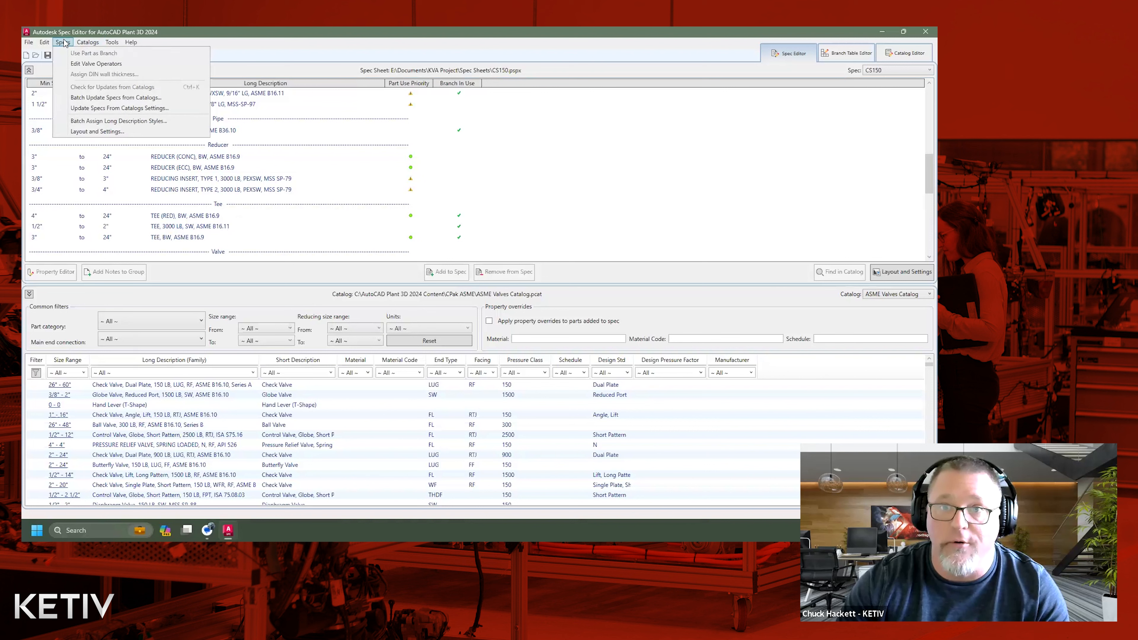
left_click(681, 146)
scroll(503, 210, "up", 5)
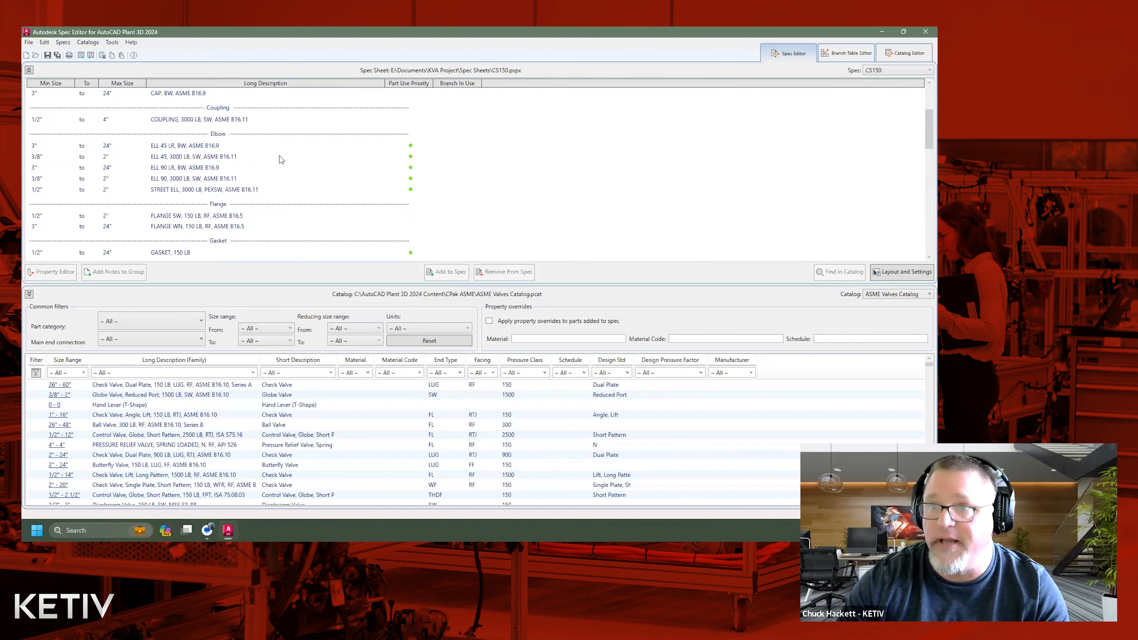
left_click(62, 43)
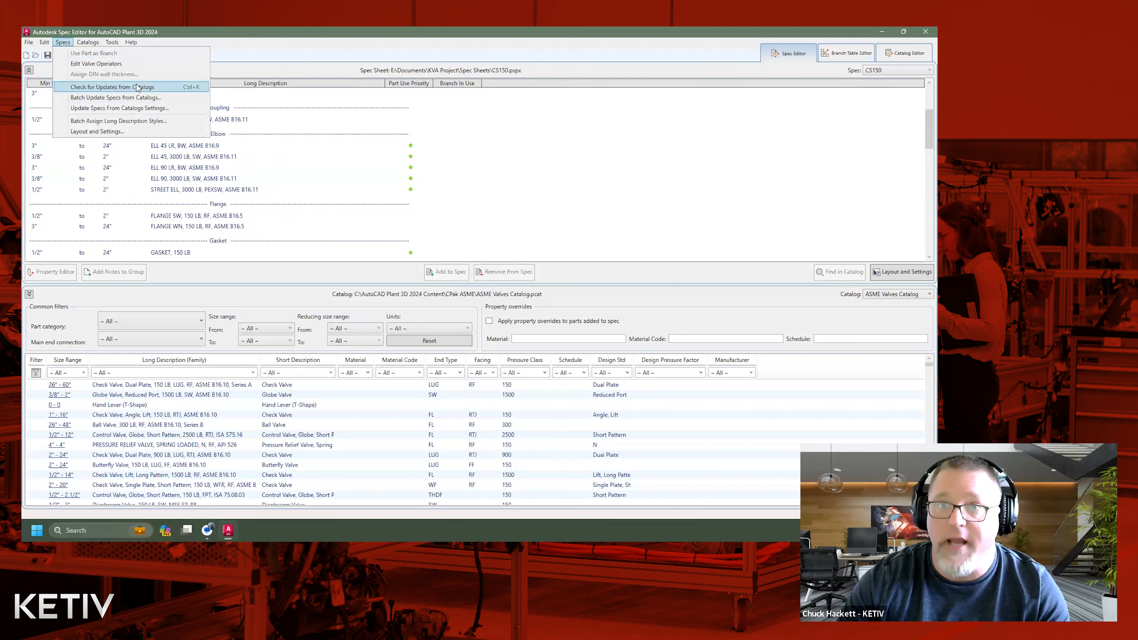
left_click(126, 87)
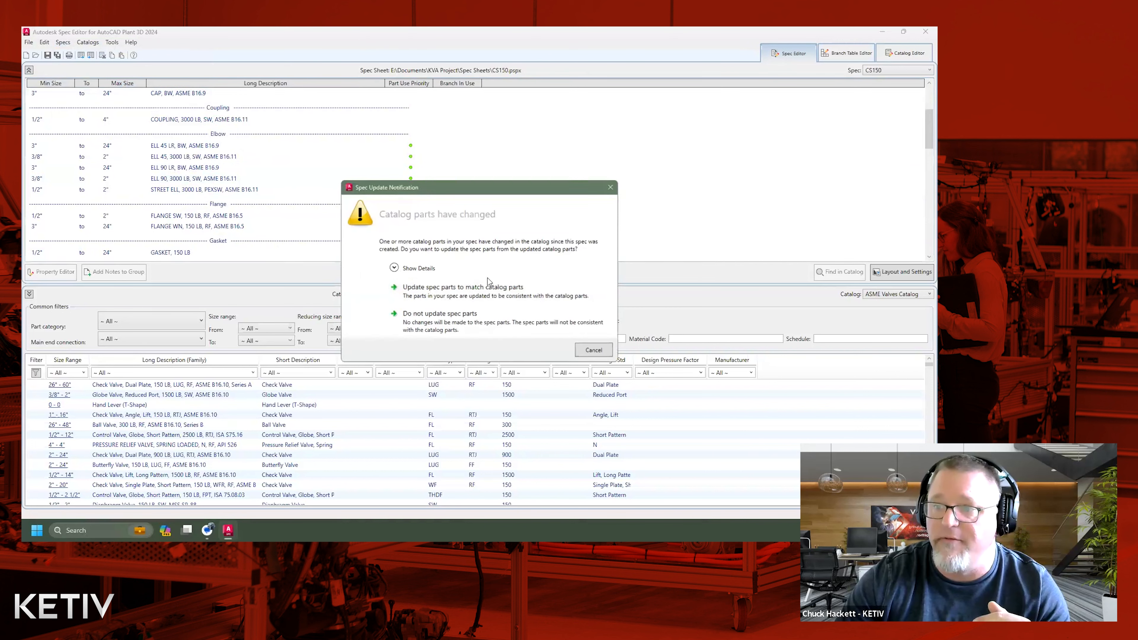
Show the details of the changed catalog parts and update the spec parts to match the catalog.
left_click(392, 269)
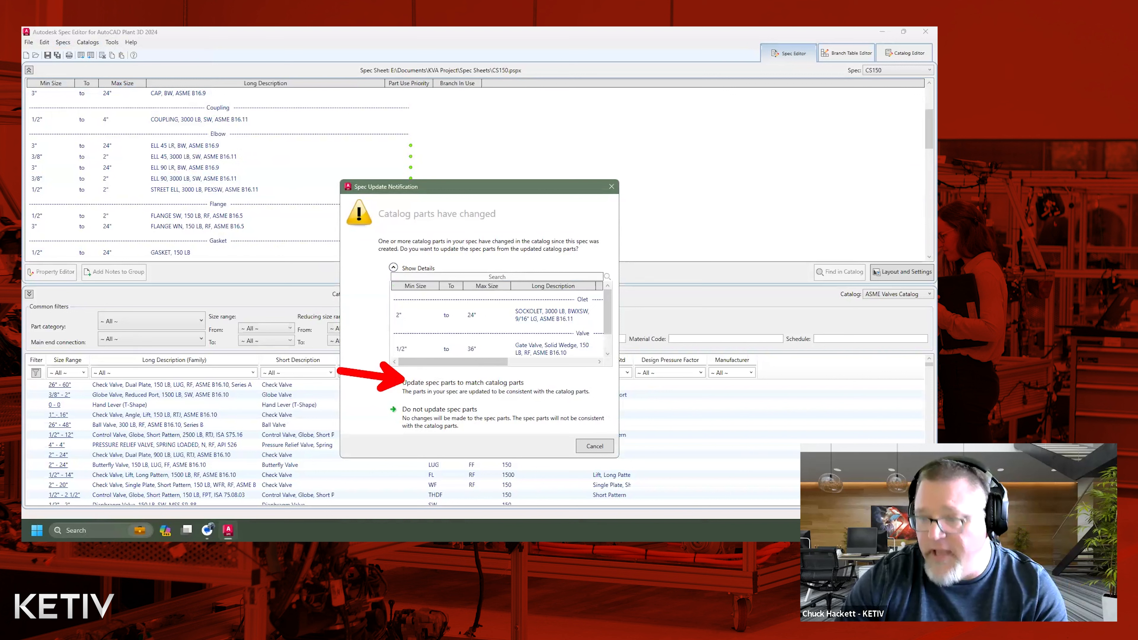
left_click(430, 386)
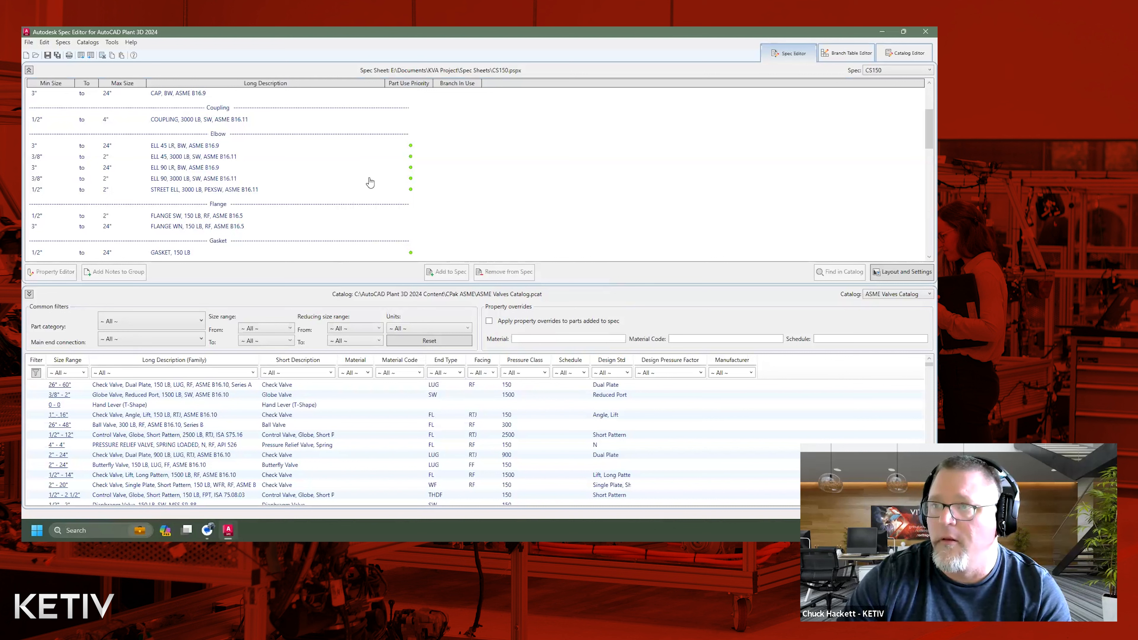
left_click(354, 182)
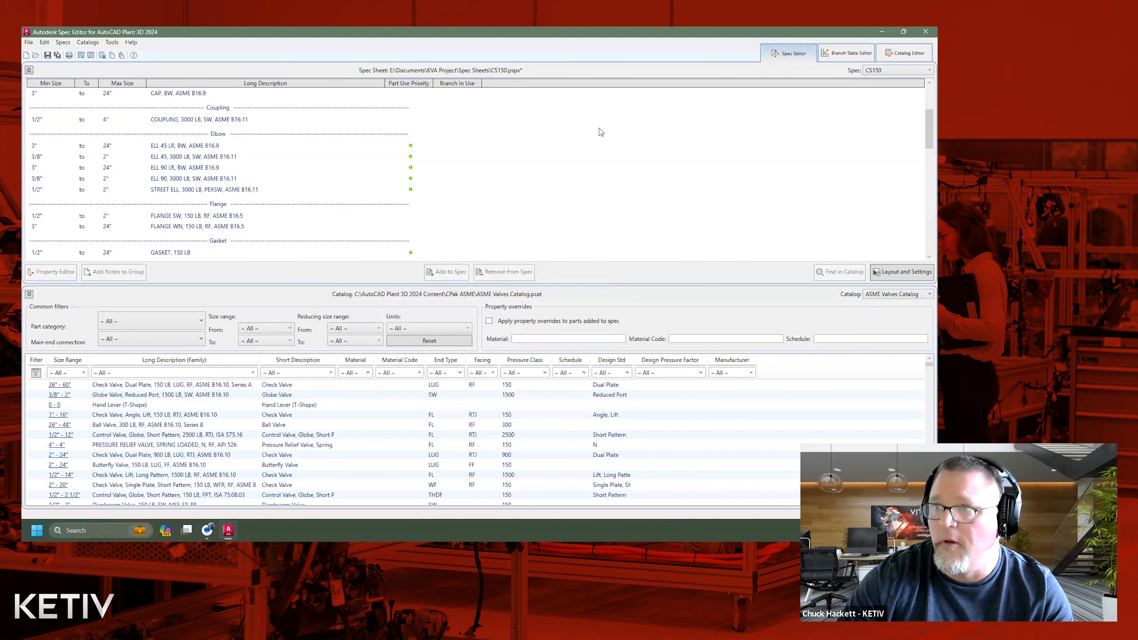
Save the updated CS150 spec sheet.
left_click(577, 119)
left_click_drag(535, 69, 658, 68)
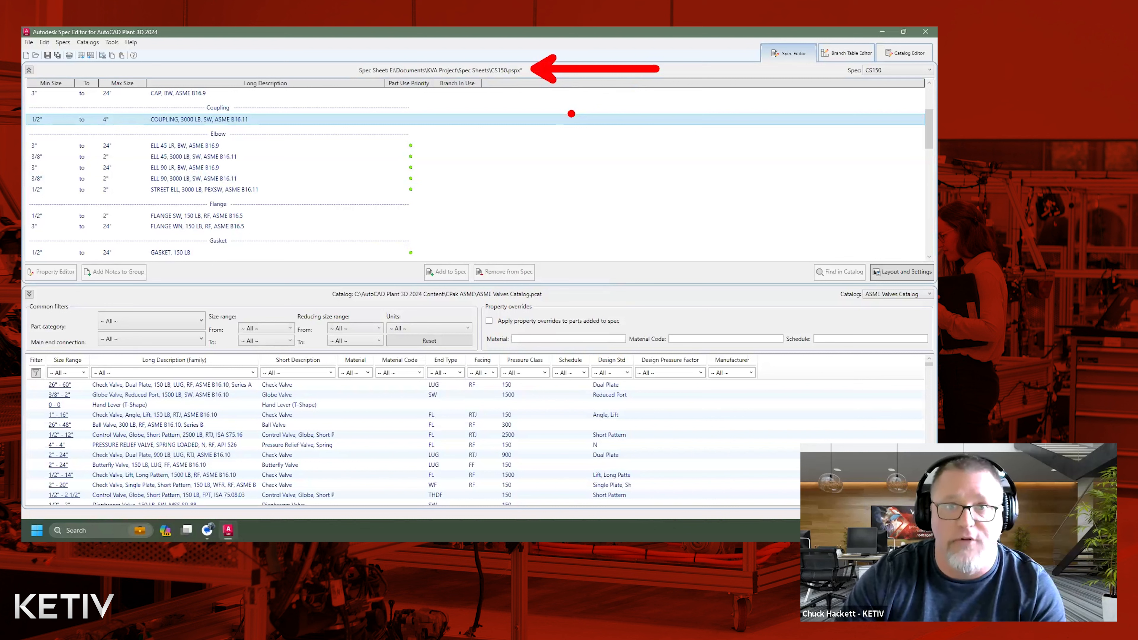
key("Escape")
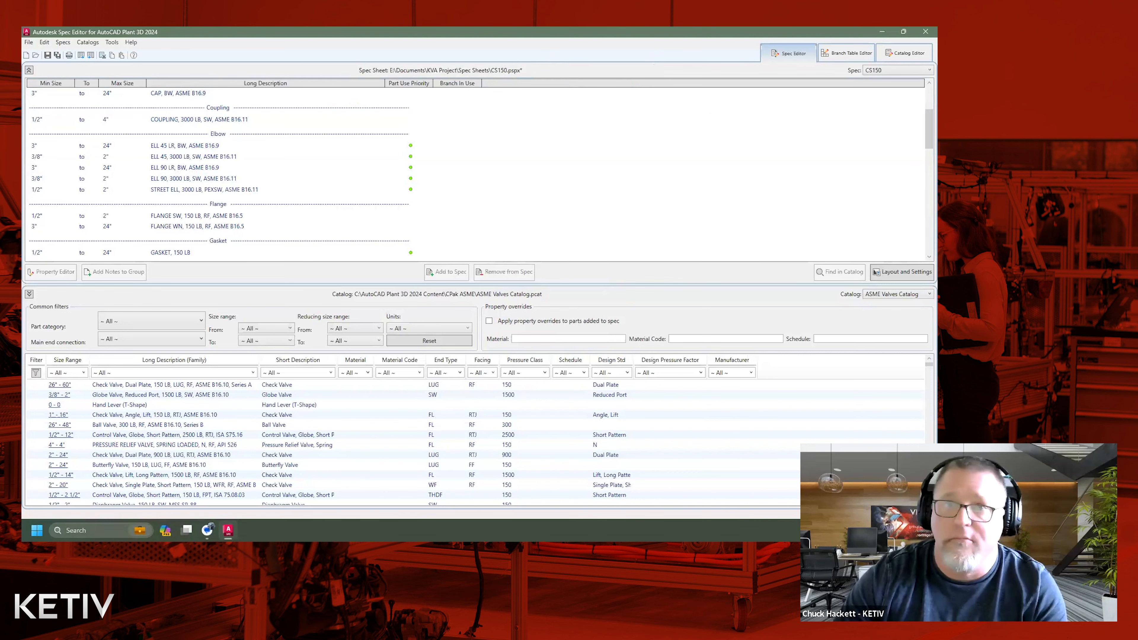
left_click(48, 57)
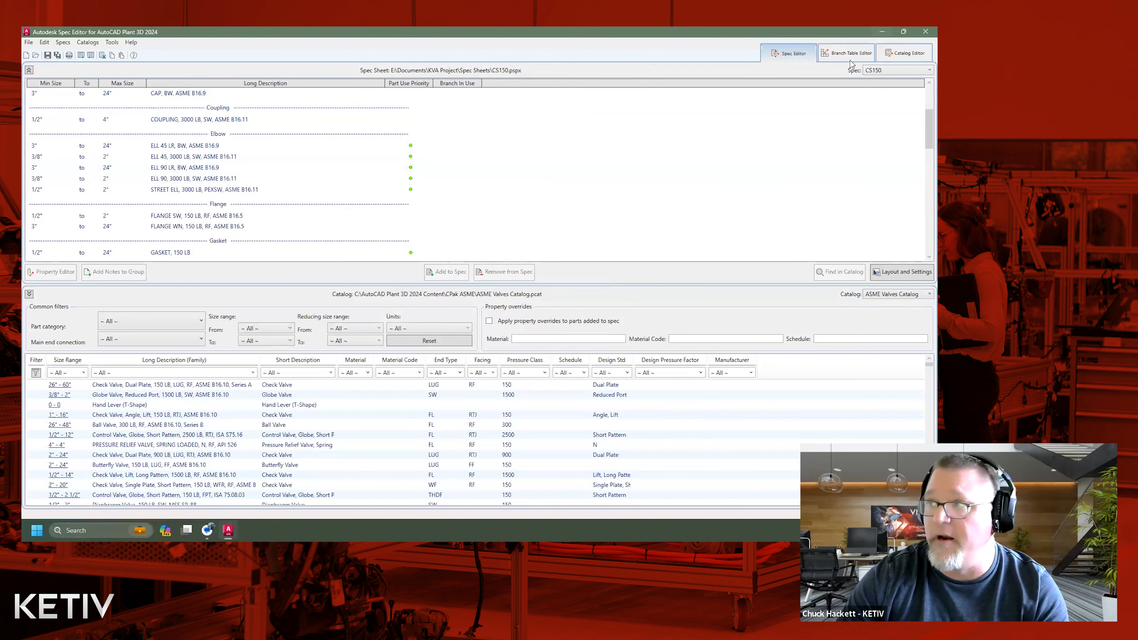
Switch to AutoCAD Plant 3D and delete the sockolet and short pipe above the tee, plus the loose sockolet beside the straight pipe.
left_click(903, 32)
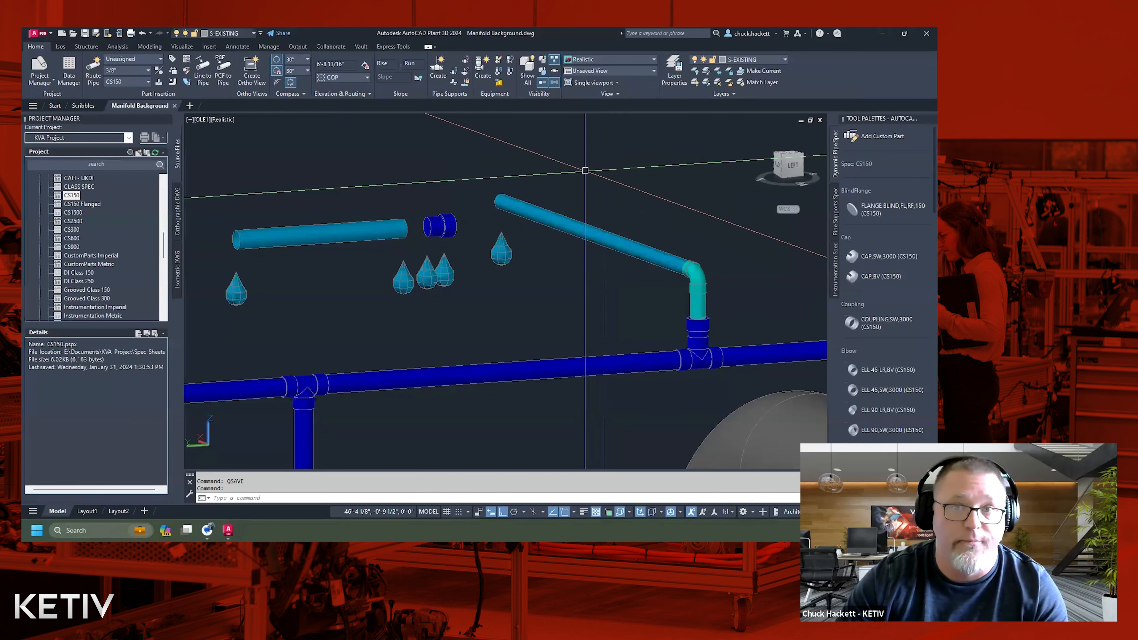
scroll(575, 180, "down", 3)
middle_click_drag(533, 175, 492, 203)
scroll(515, 258, "up", 3)
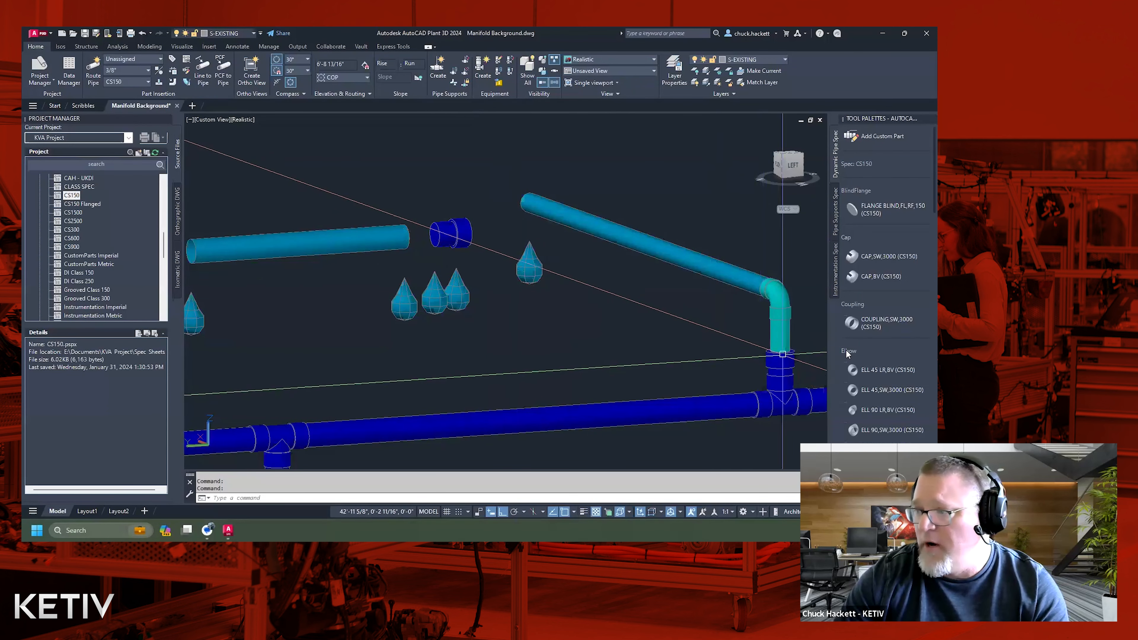
left_click(781, 334)
left_click(757, 335)
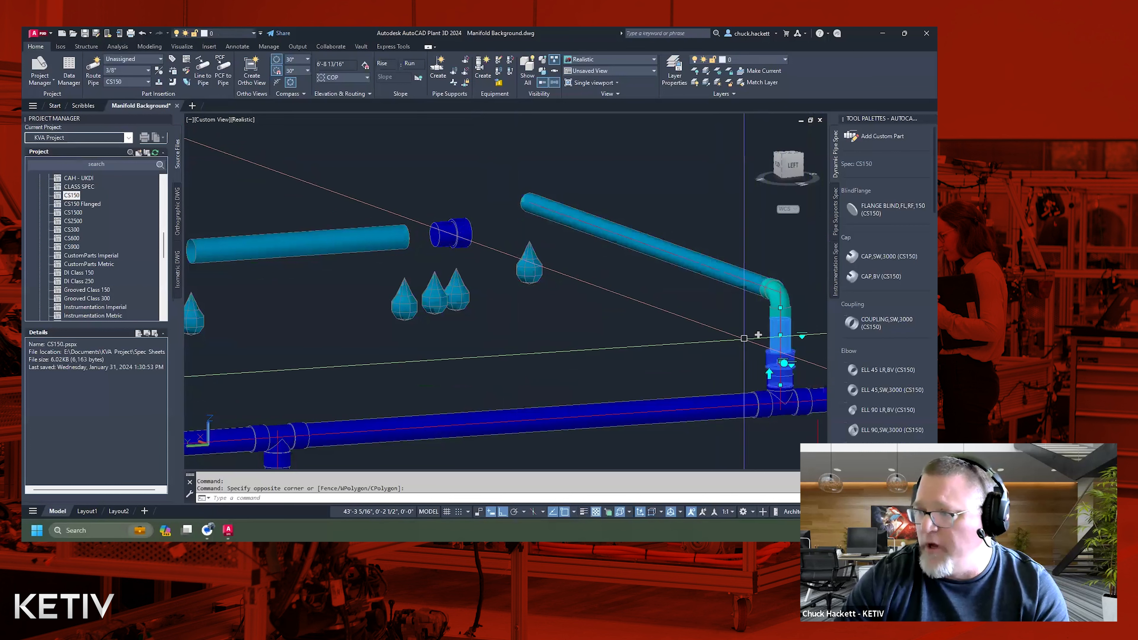
left_click(486, 252)
left_click(419, 214)
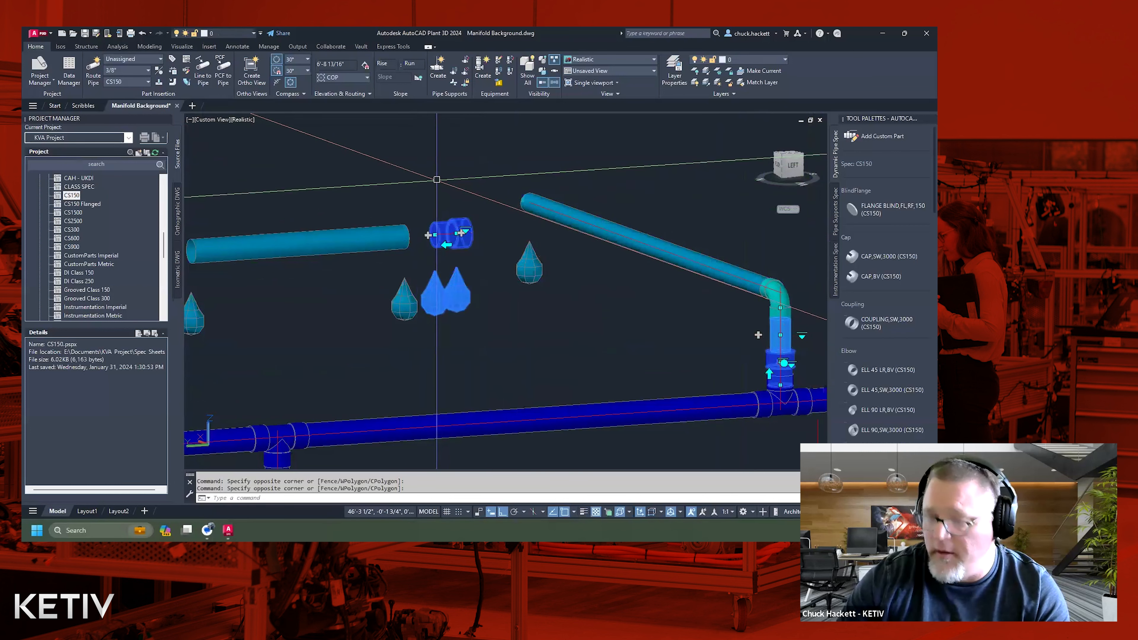
key("Delete")
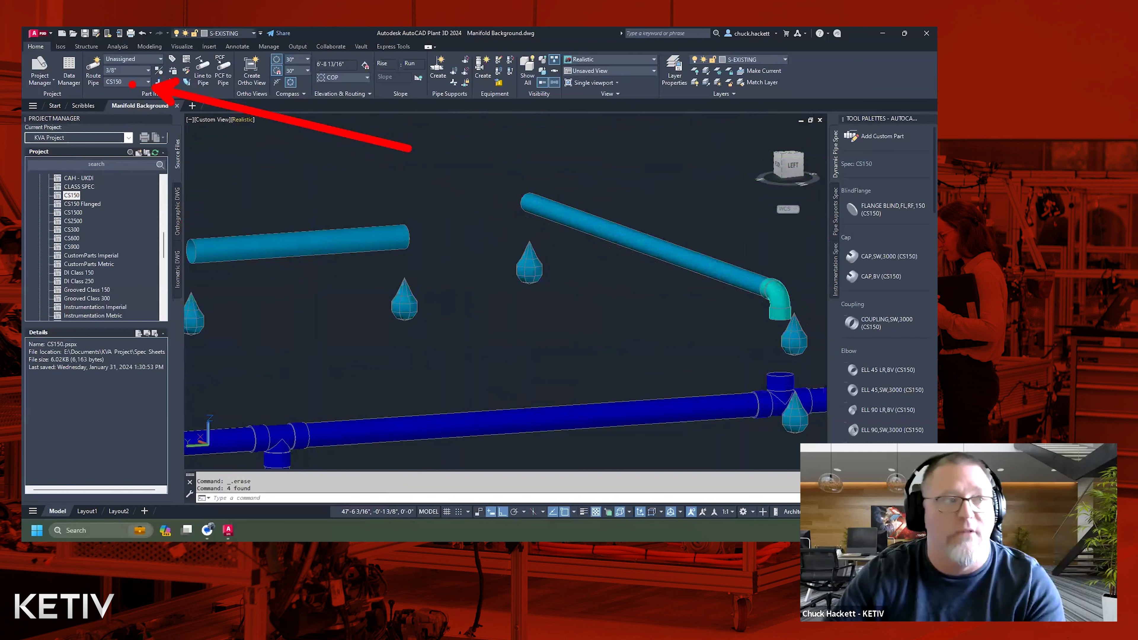
Refresh the spec parts by switching the current pipe spec to CS900 and back to CS150.
left_click(147, 82)
left_click(124, 139)
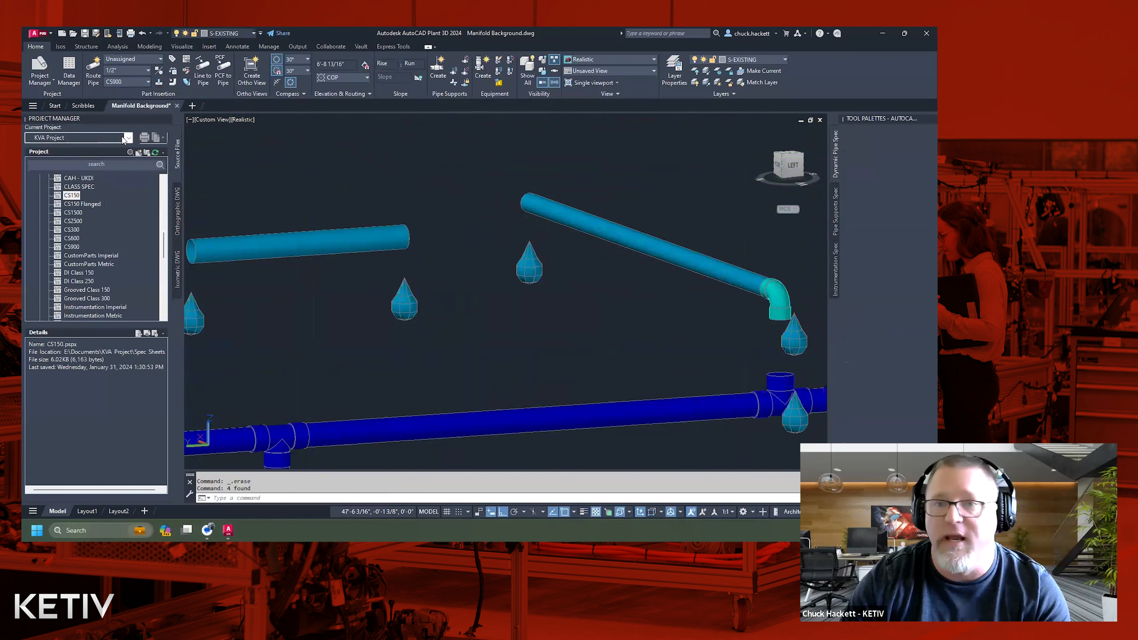
left_click(130, 83)
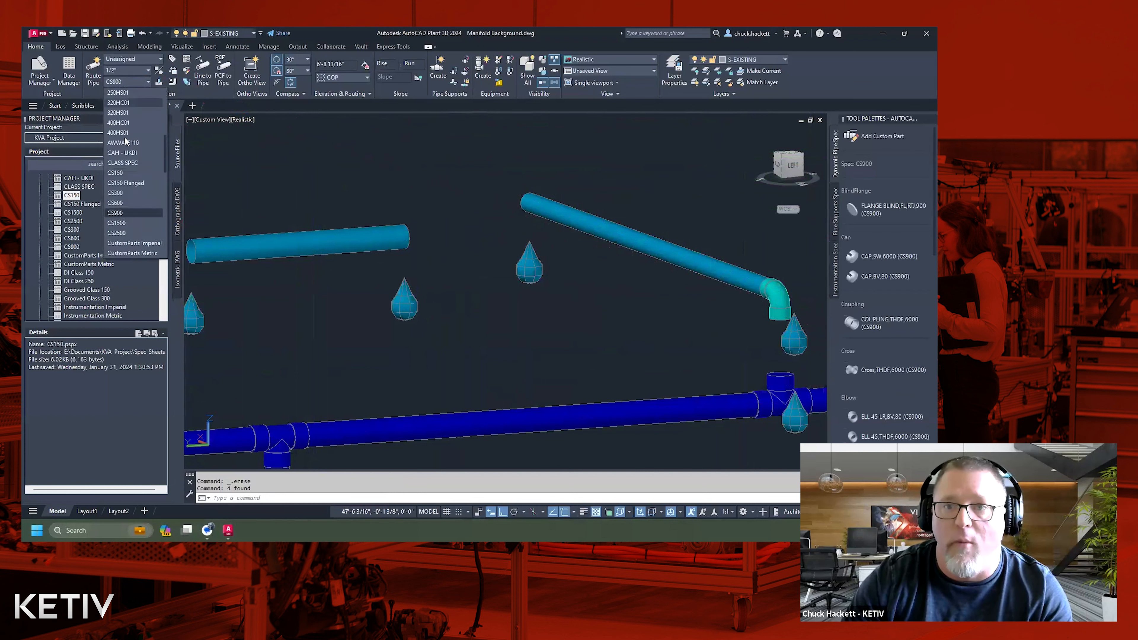
left_click(122, 173)
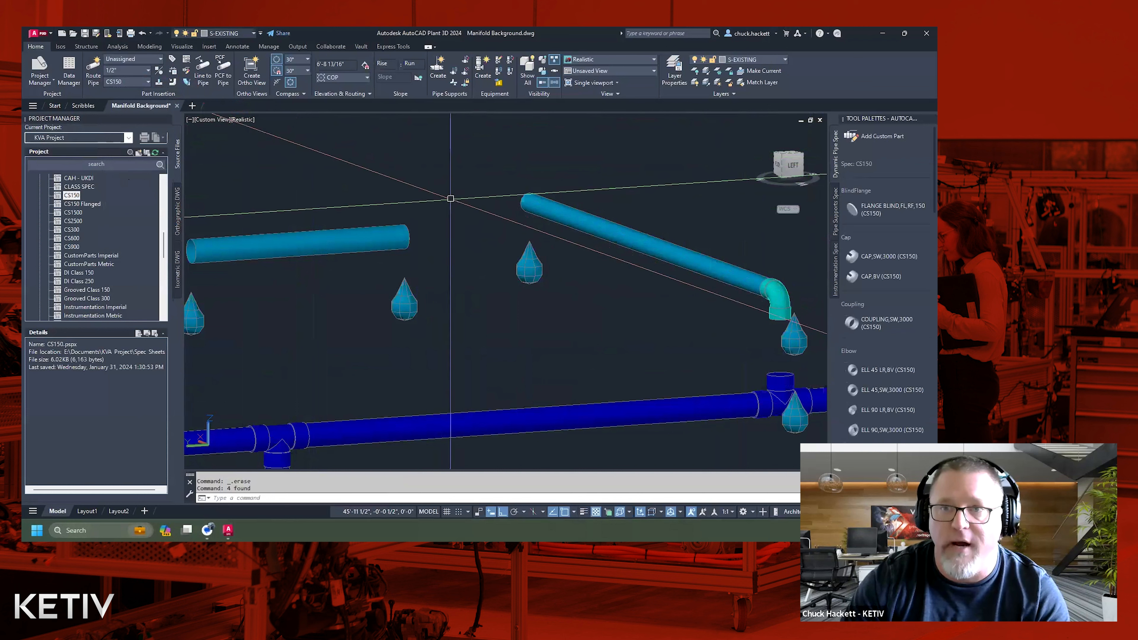
Examine the sockolet's end connection and available part sizes in the CS150 spec viewer.
scroll(908, 373, "down", 5)
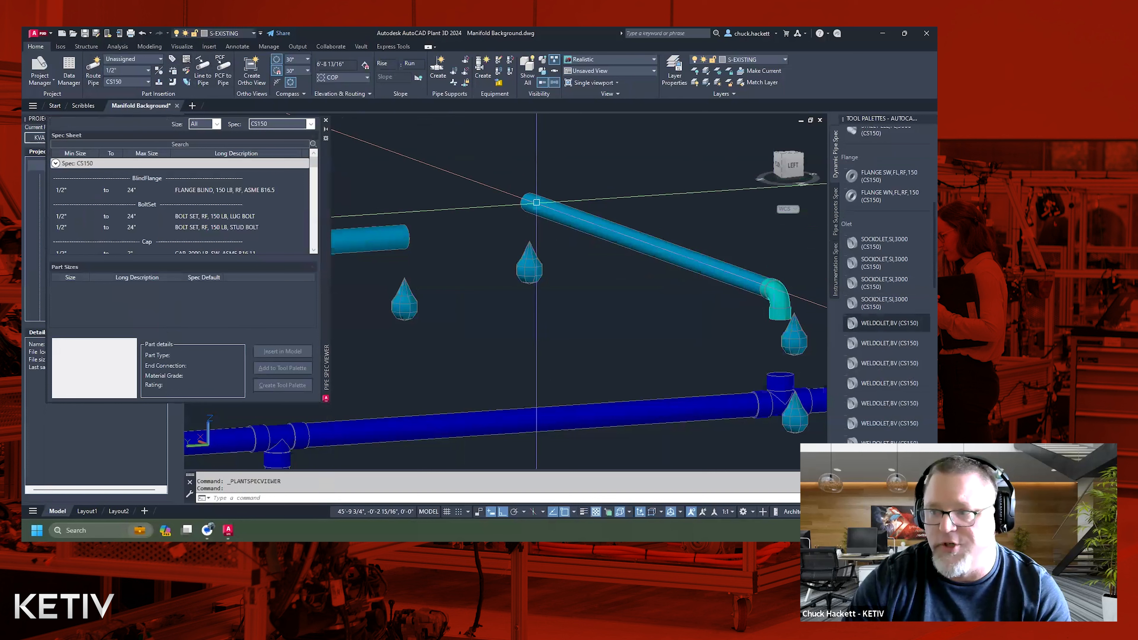
mouse_move(783, 382)
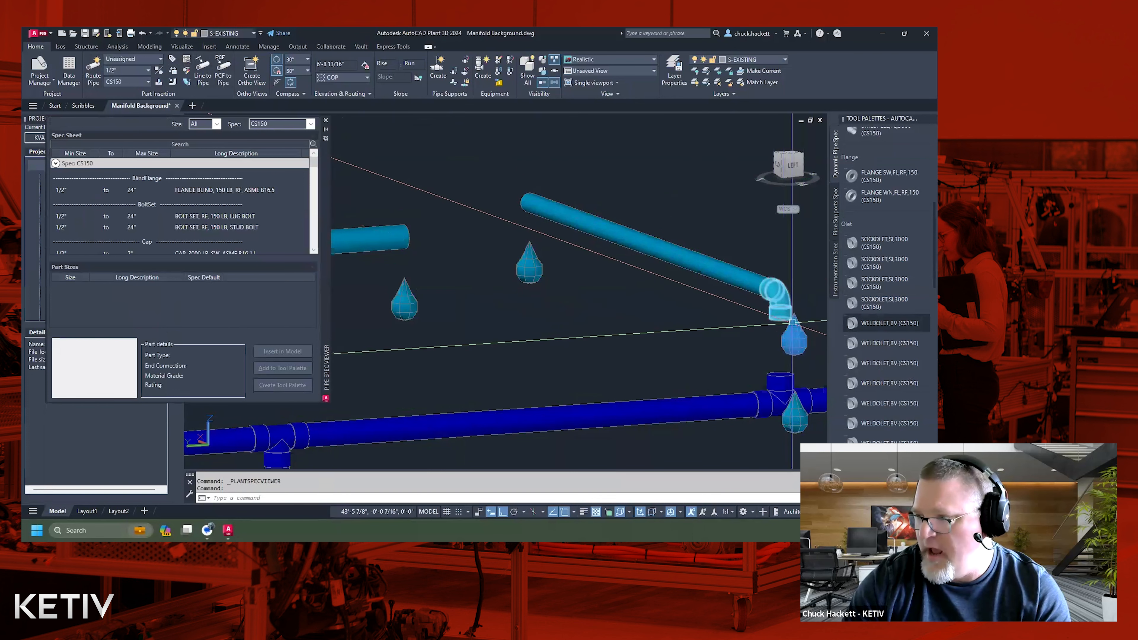
mouse_move(782, 321)
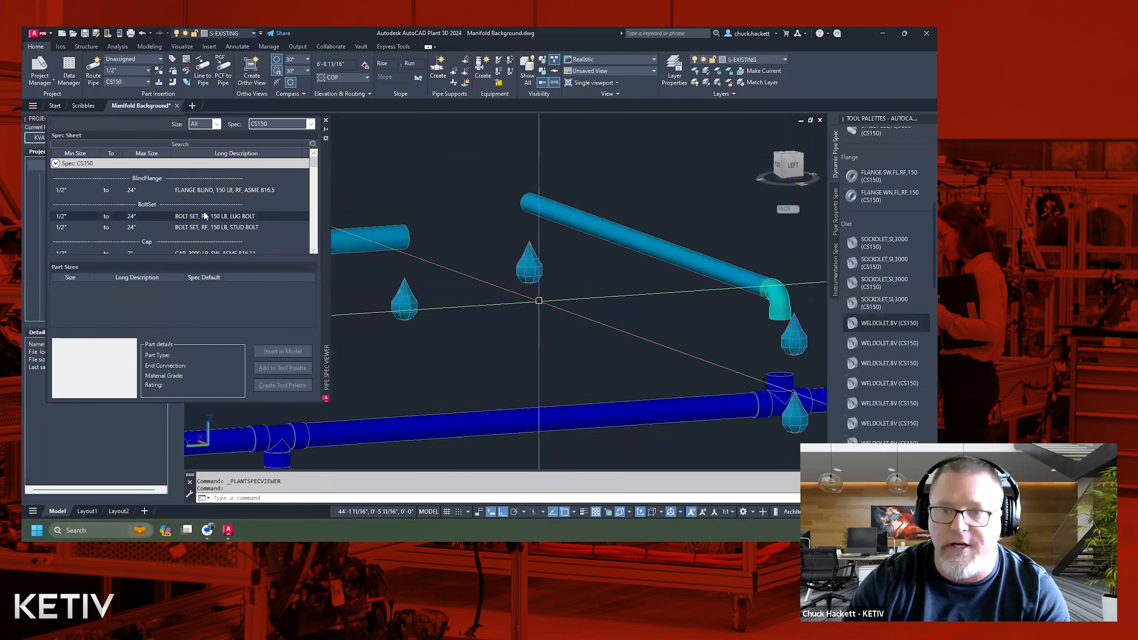
mouse_move(317, 172)
left_mouse_down()
mouse_move(312, 208)
mouse_move(313, 192)
left_mouse_up()
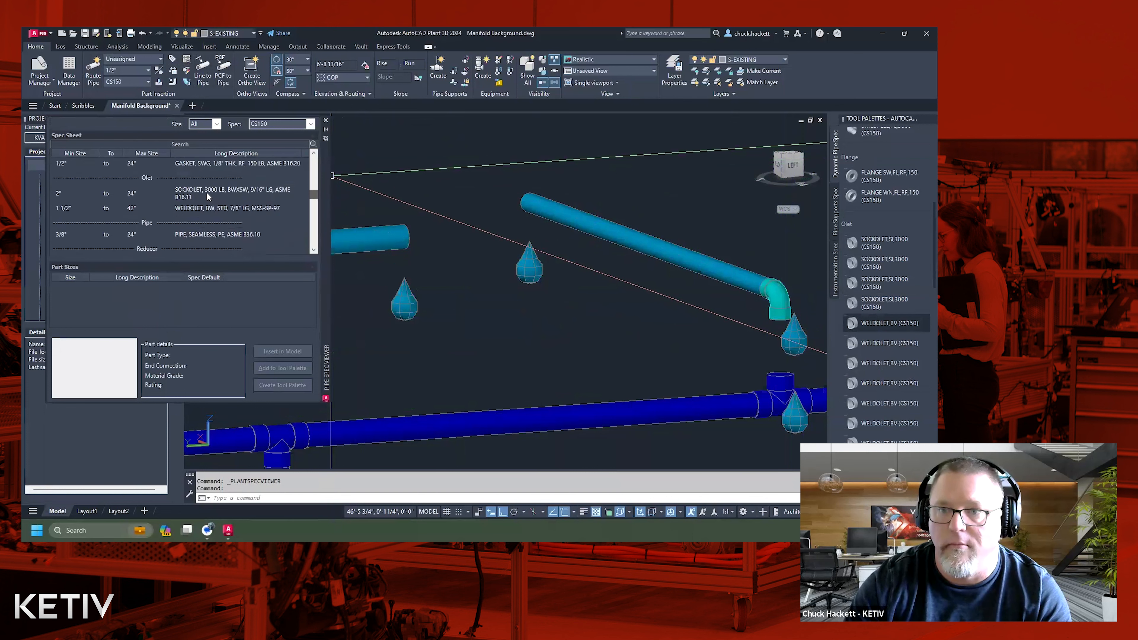
left_click(162, 191)
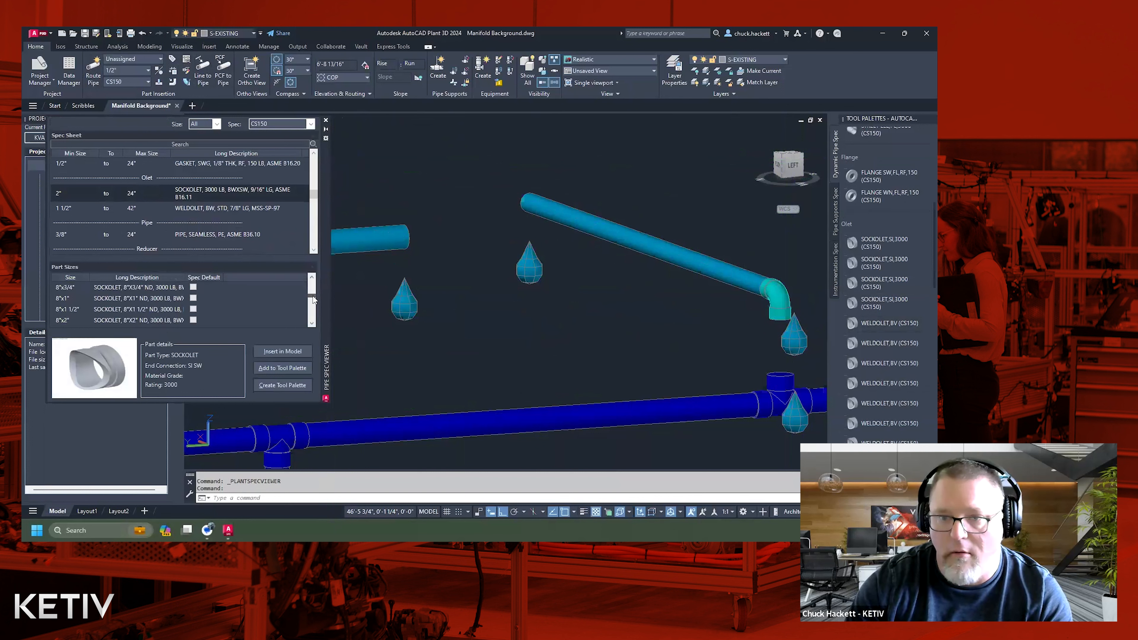
scroll(315, 289, "down", 4)
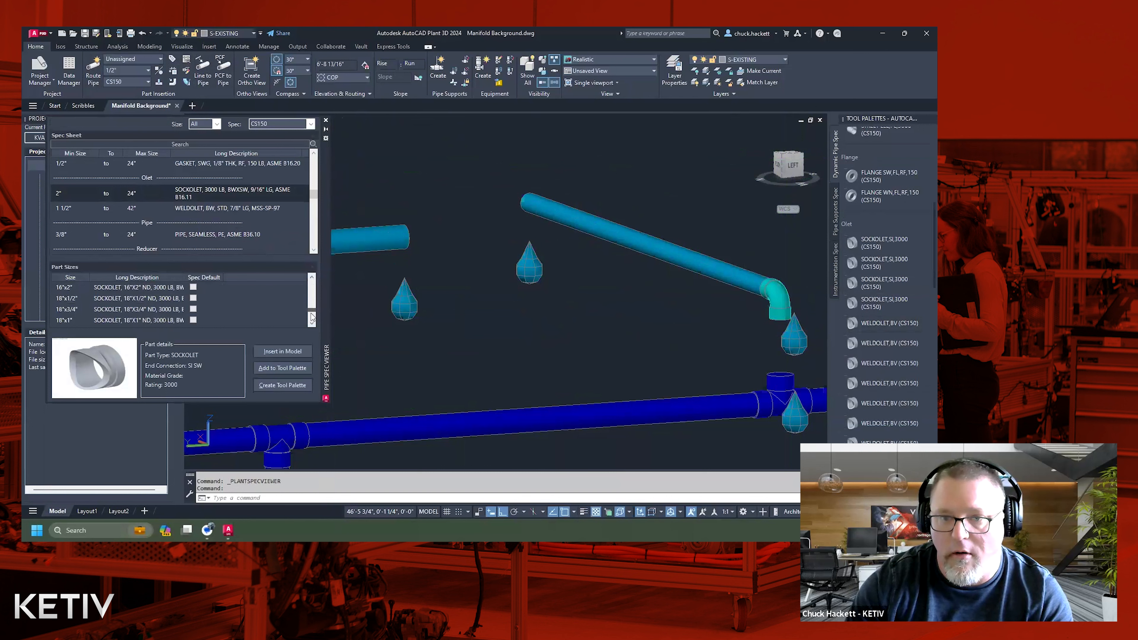
left_click(325, 120)
Place the first listed SOCKOLET,SI,3000 (CS150) in the empty space between the elbowed pipe and the manifold header.
left_click(883, 241)
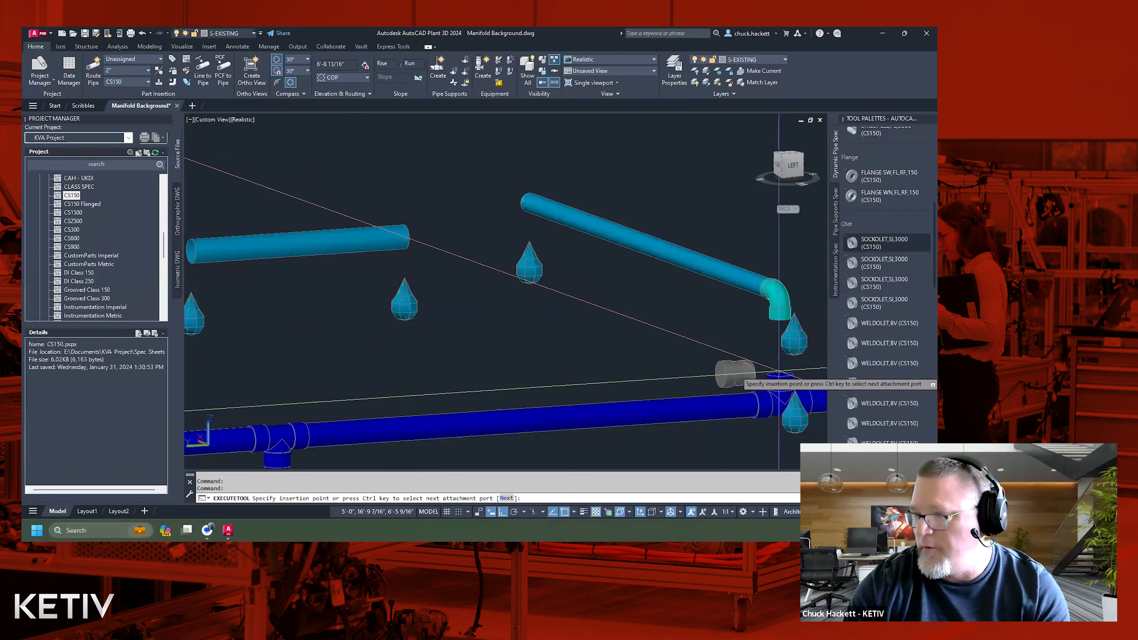
left_click(648, 334)
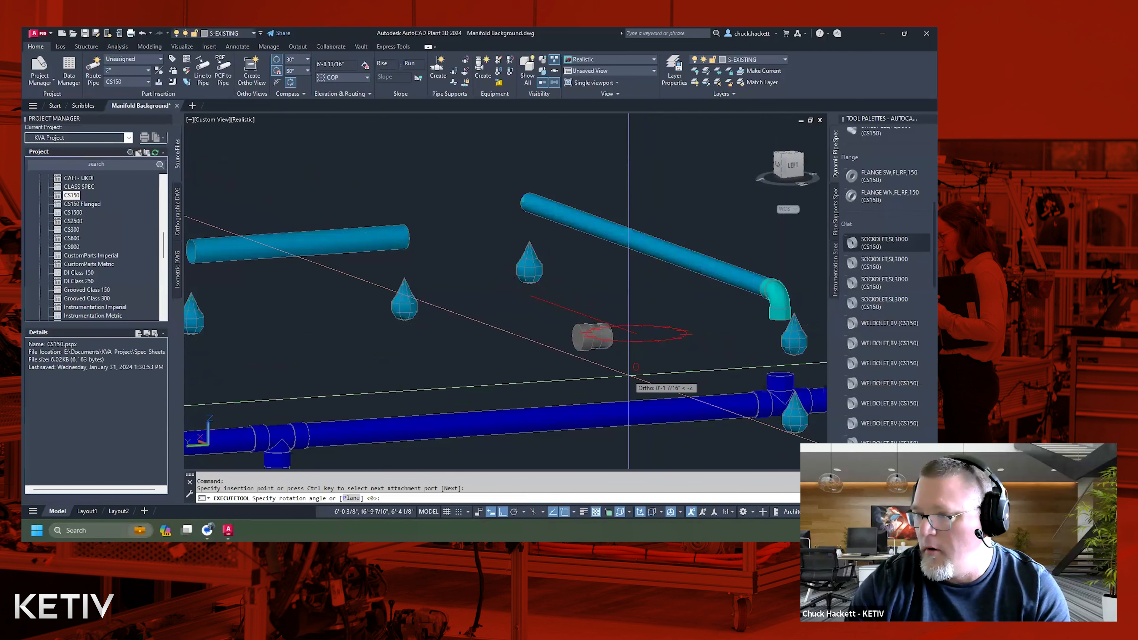
left_click(615, 255)
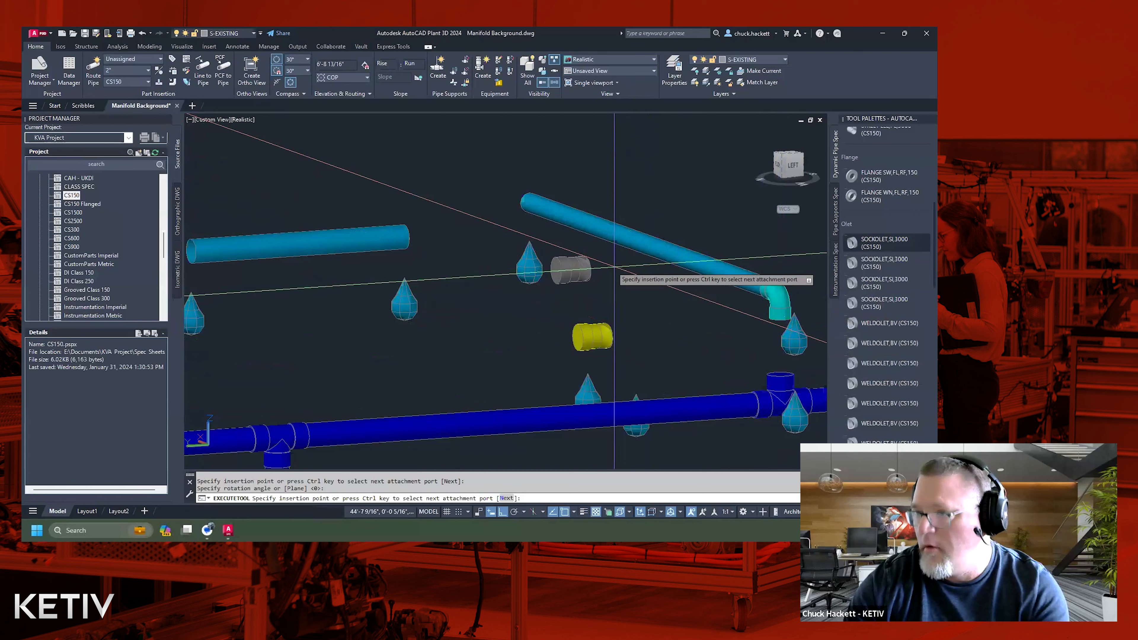
key("Escape")
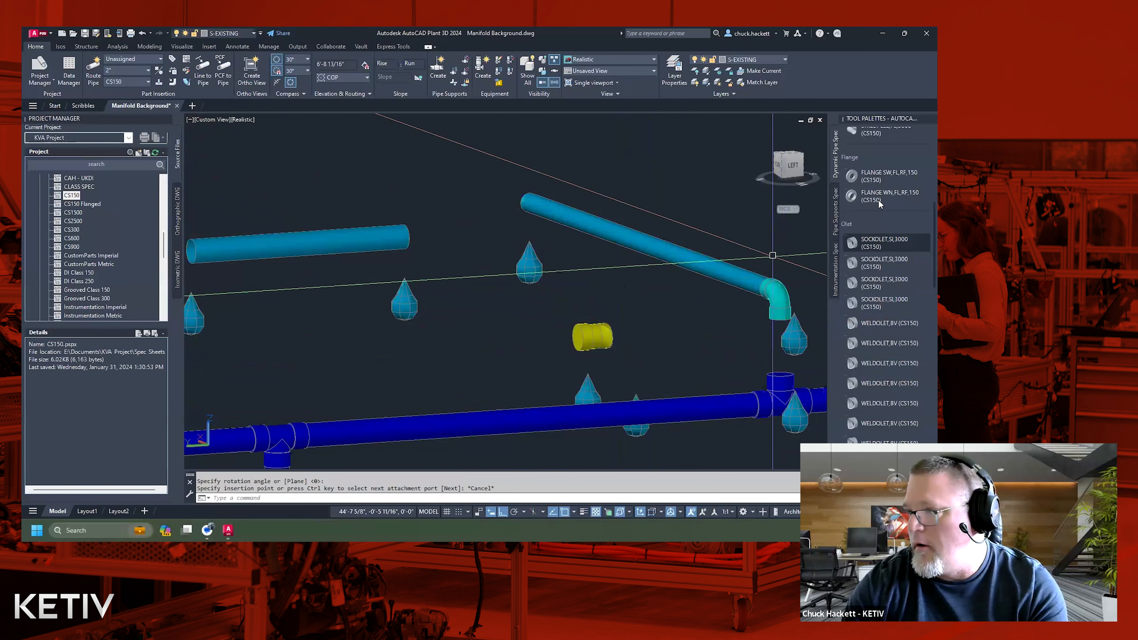
Place the second listed SOCKOLET,SI,3000 (CS150) at the open end of the separate straight pipe.
left_click(884, 260)
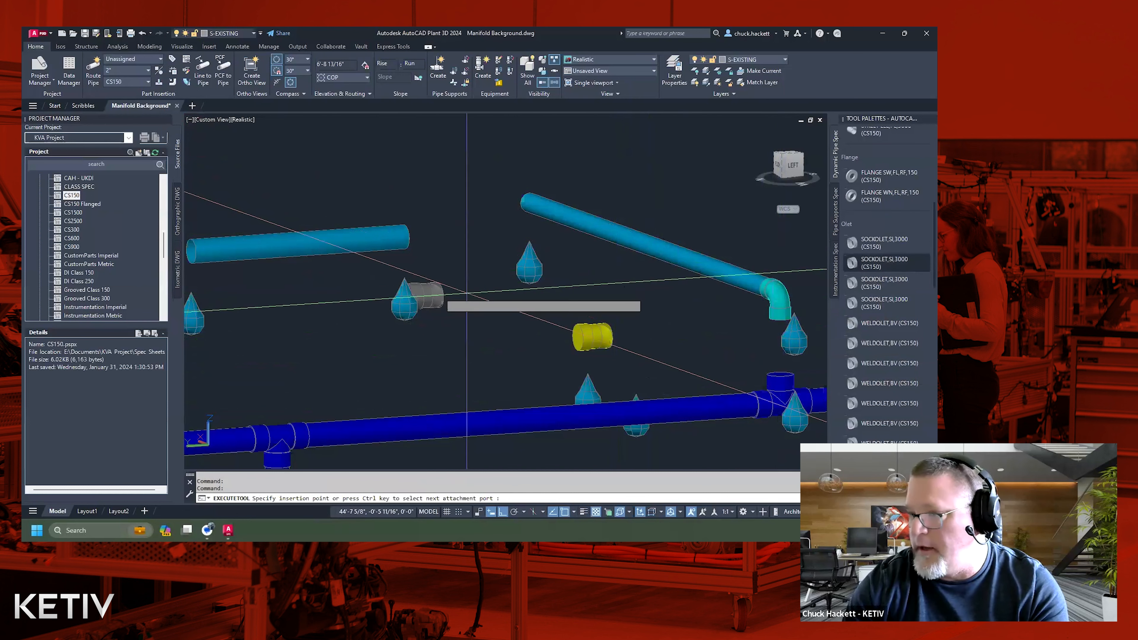
left_click(406, 239)
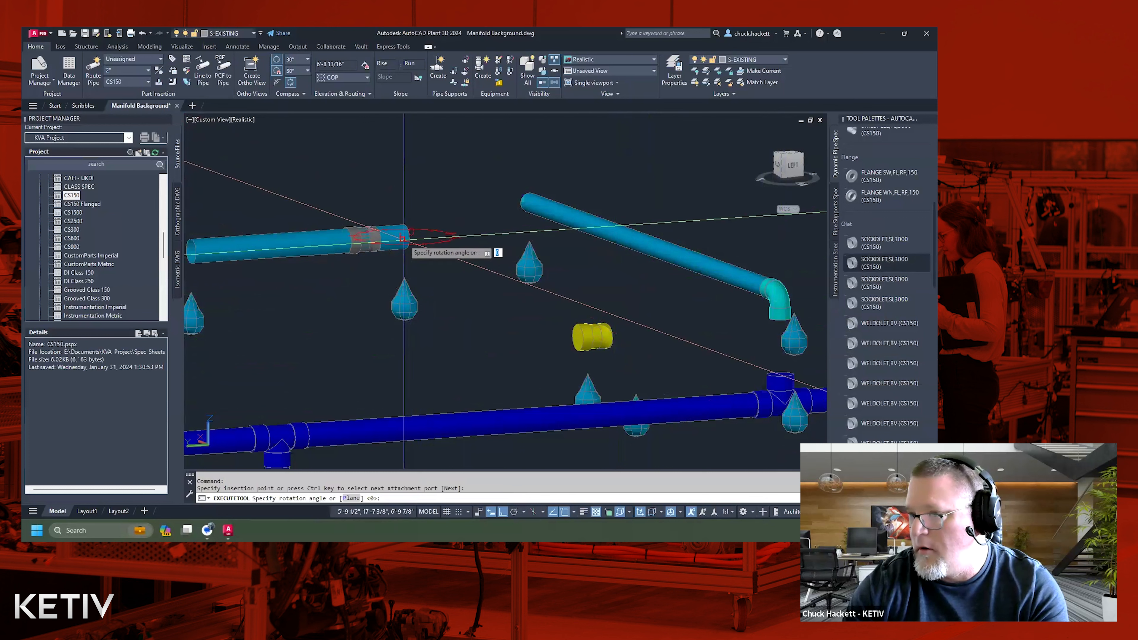
left_click(497, 262)
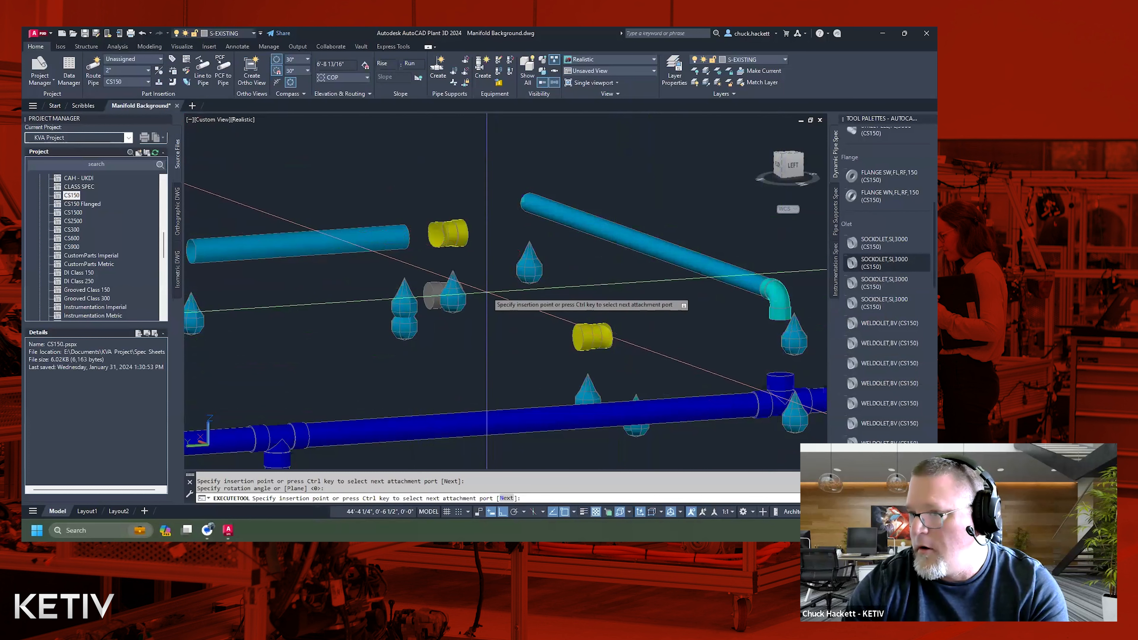
key("Escape")
key("Escape")
Erase the two test sockolets placed beside the separate straight pipe and above the manifold header.
left_click(633, 351)
left_click(528, 311)
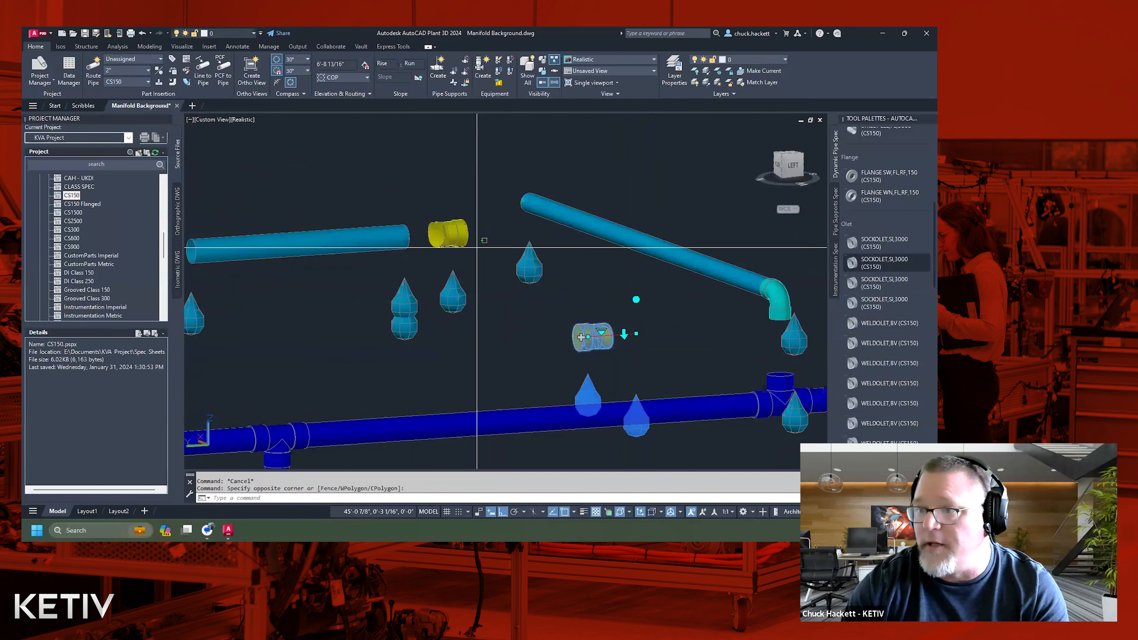
left_click(602, 248)
left_click(450, 220)
key("Delete")
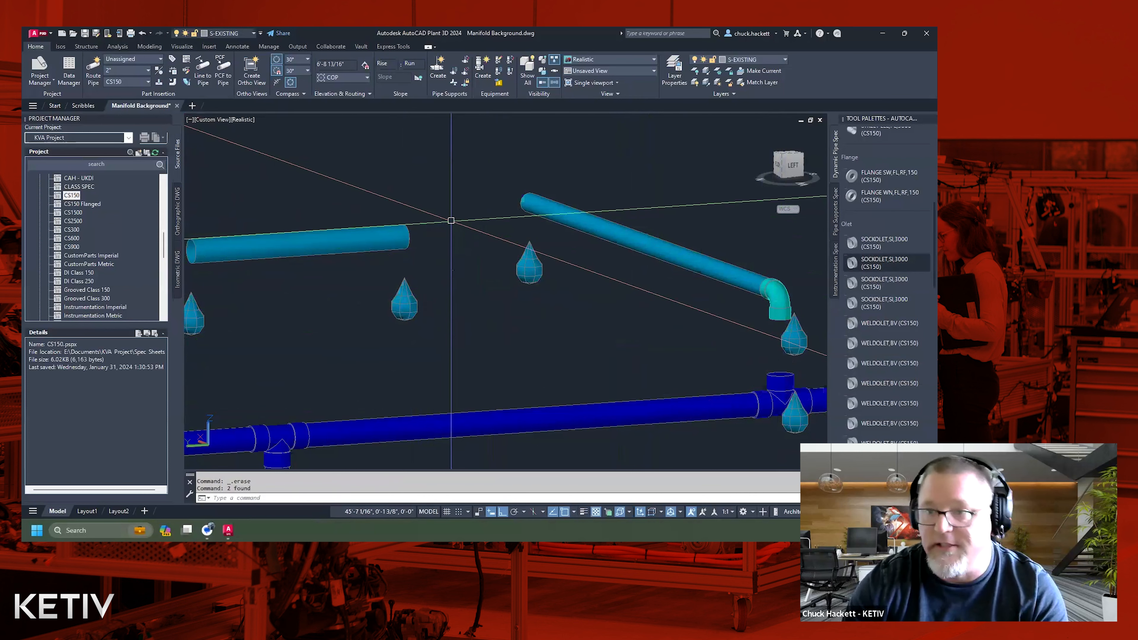
scroll(915, 303, "up", 5)
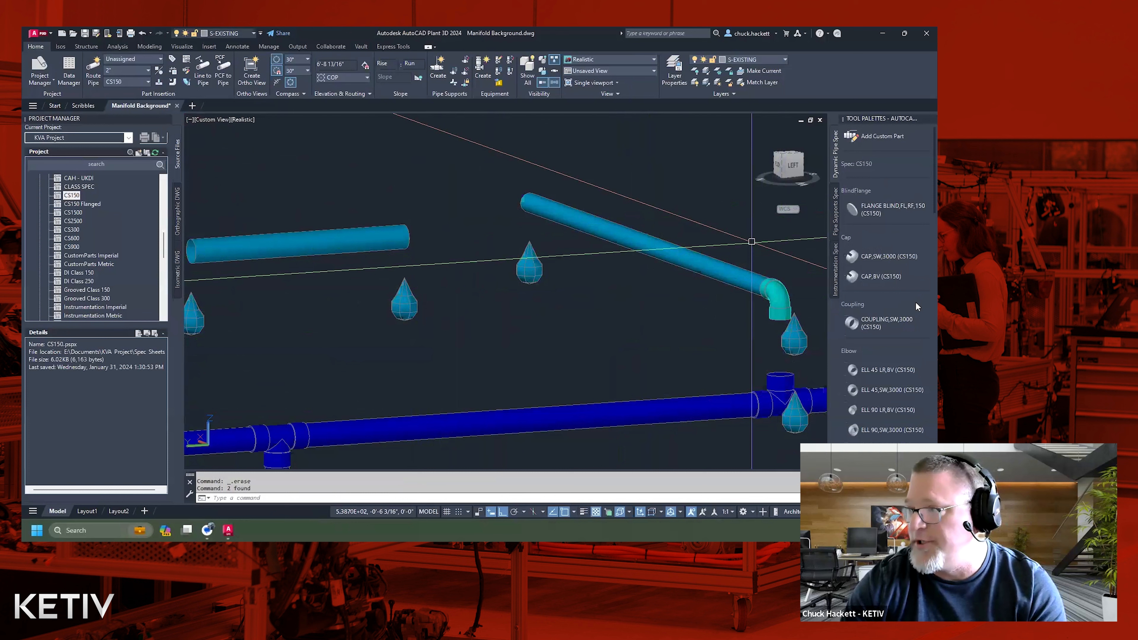
scroll(915, 302, "down", 10)
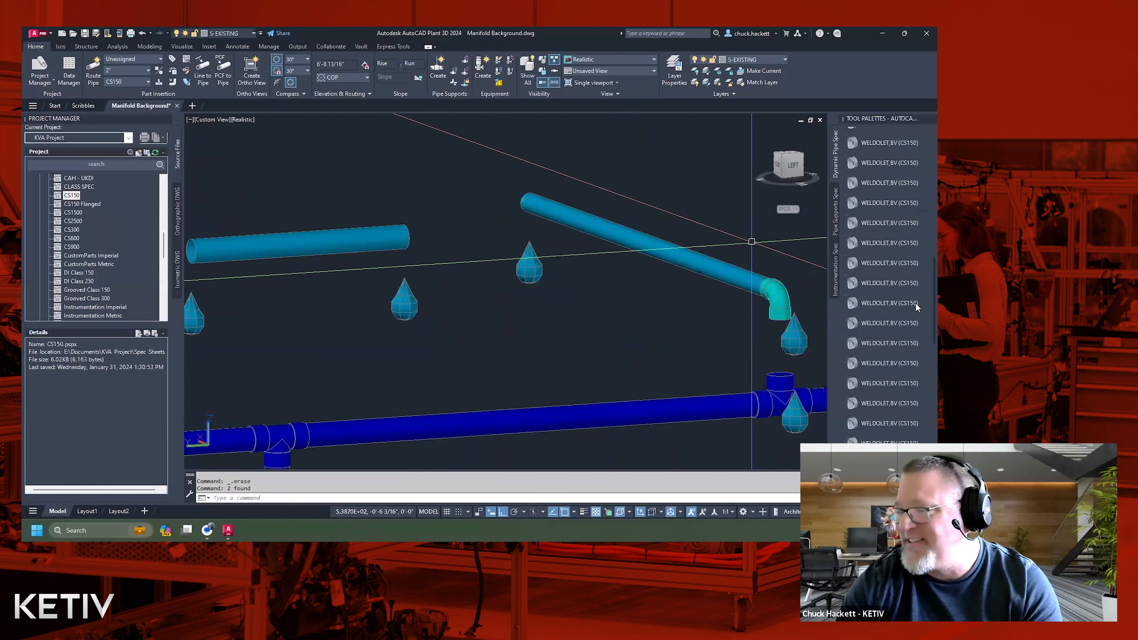
scroll(915, 305, "up", 4)
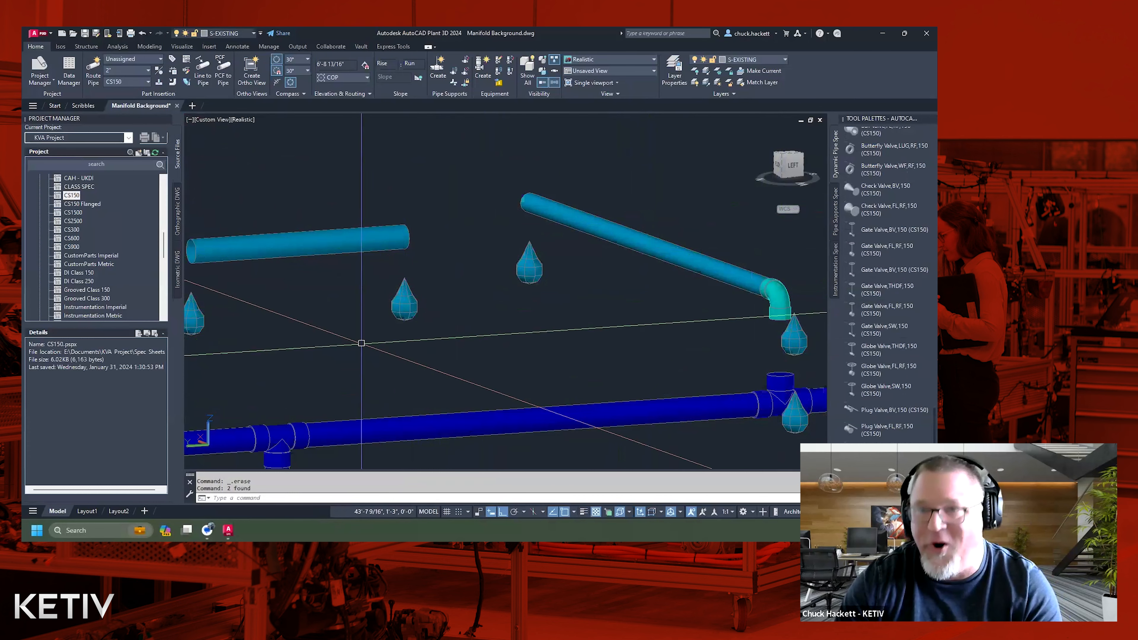
Switch to Spec Editor and find CS150's REDUCING INSERT, TYPE 1, 3000 LB, PEXSW, MSS SP-79 in its source catalog.
left_click(228, 530)
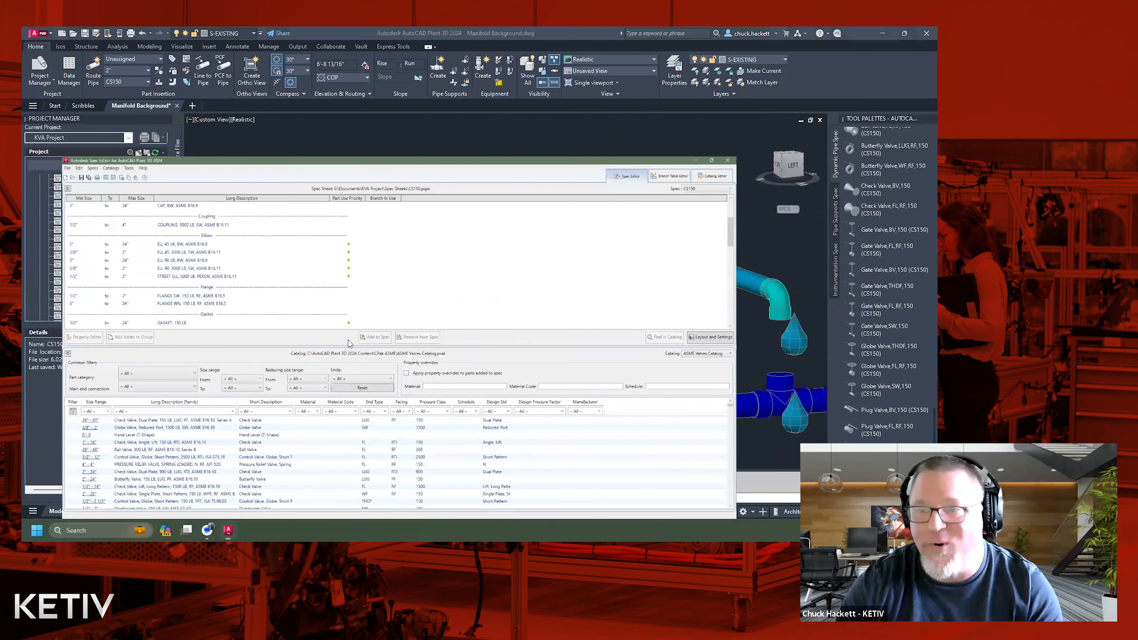
scroll(290, 189, "up", 3)
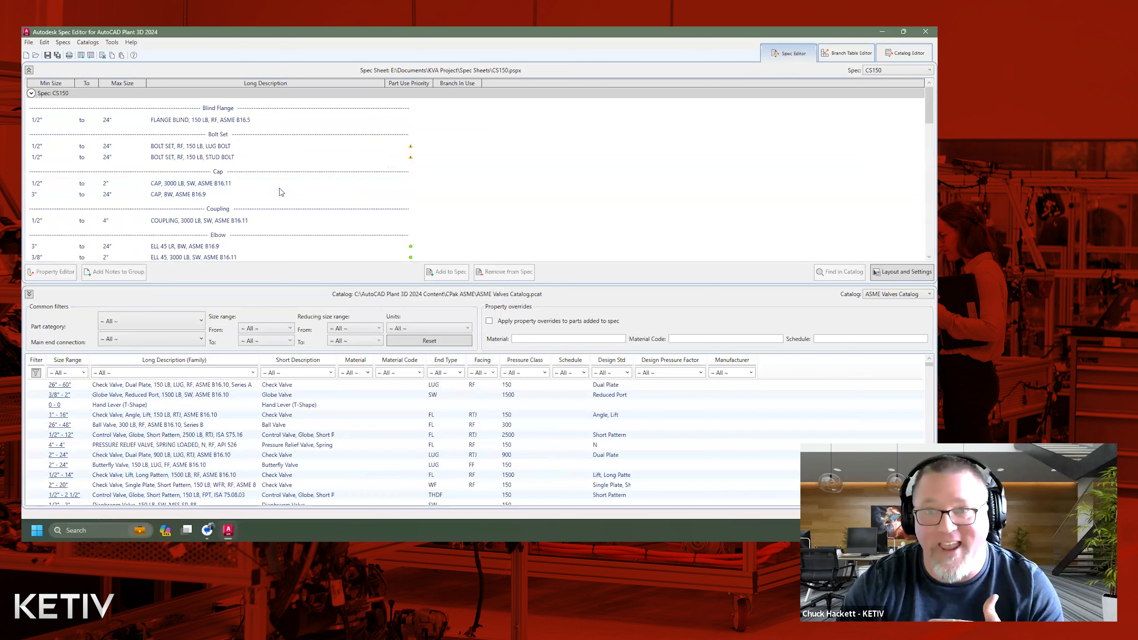
left_click(254, 220)
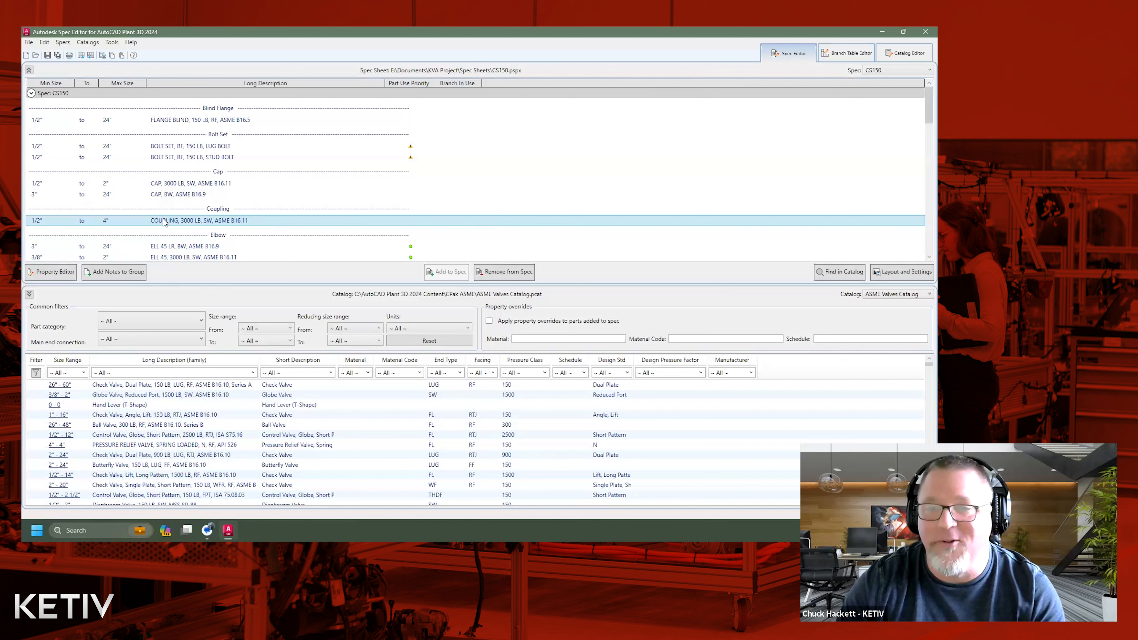
scroll(162, 225, "down", 8)
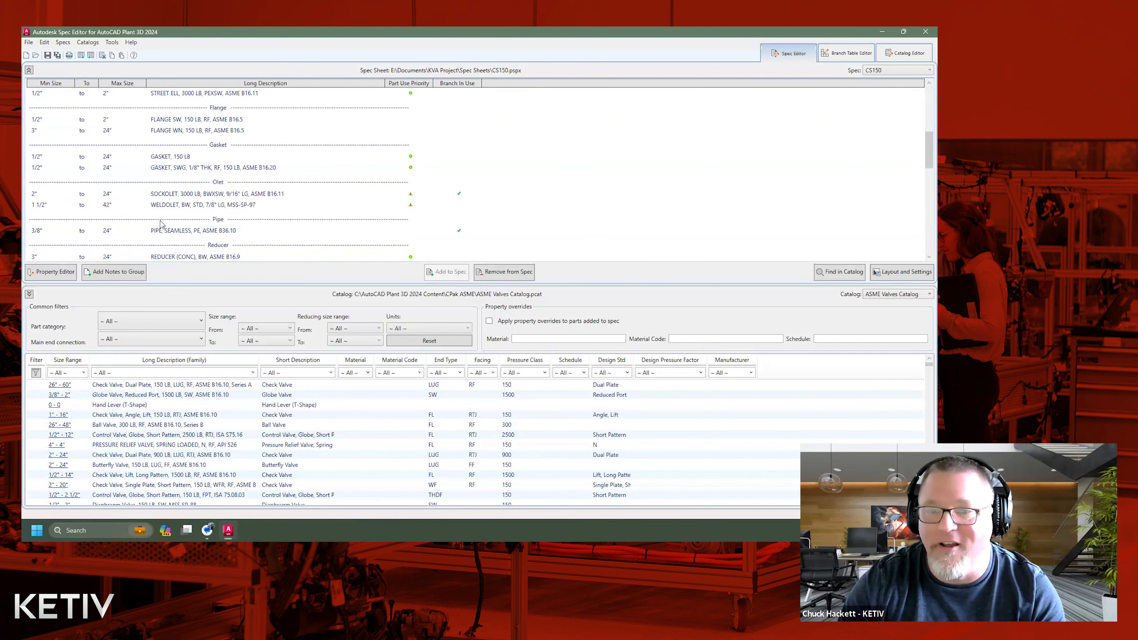
scroll(161, 224, "down", 3)
left_click(257, 230)
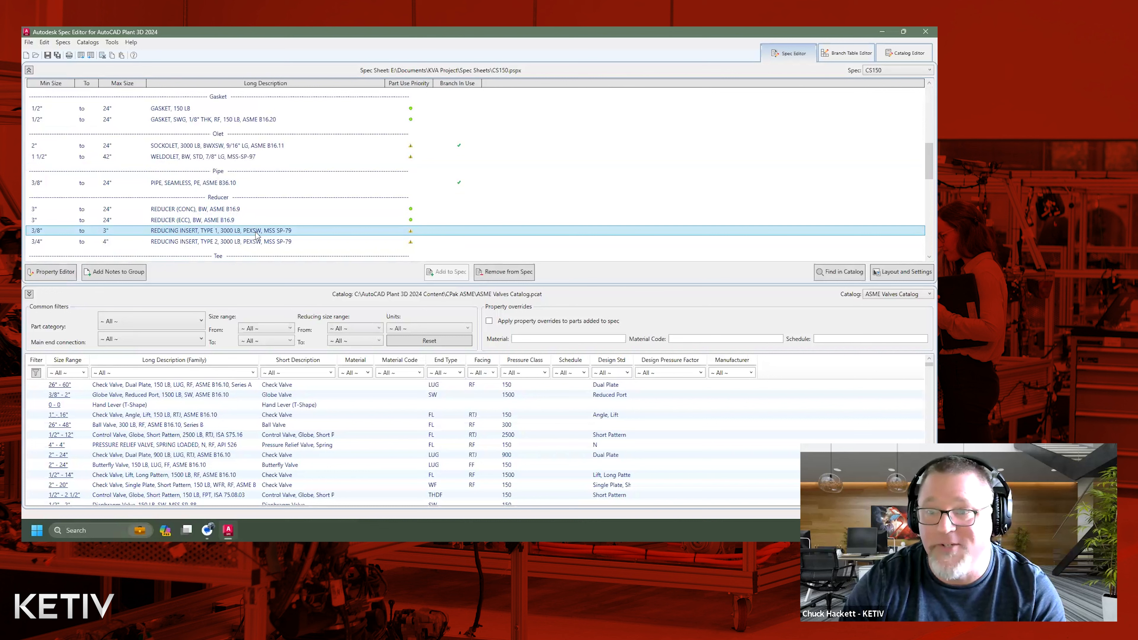
left_click(842, 271)
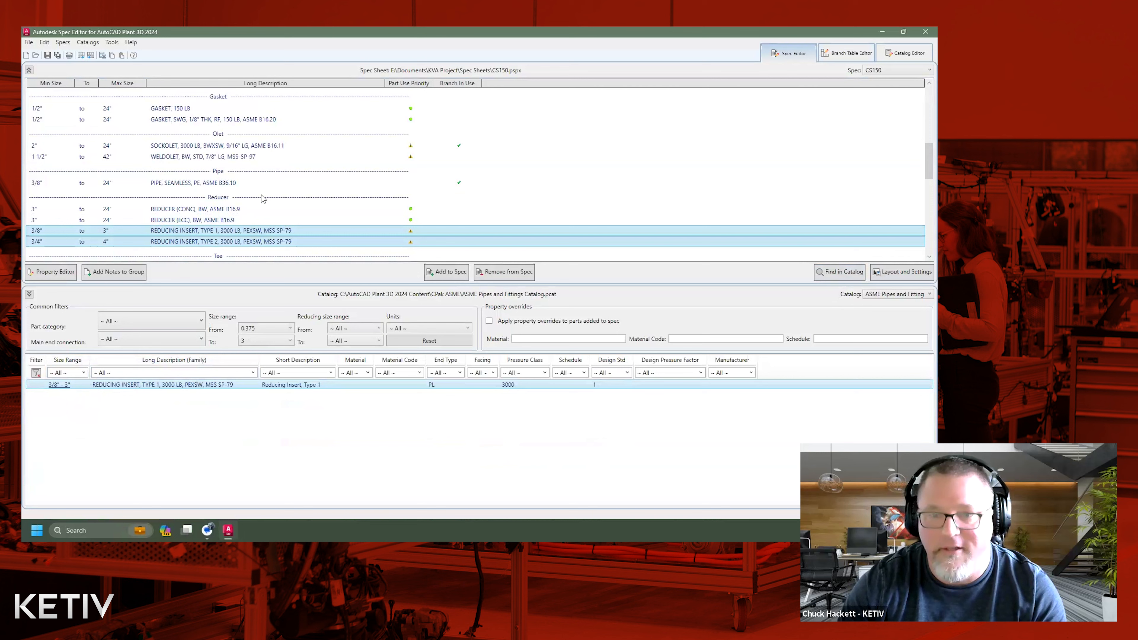
Examine the part sizes and long descriptions of the Type 1 reducing insert in the spec's property table.
double_click(204, 233)
double_click(184, 109)
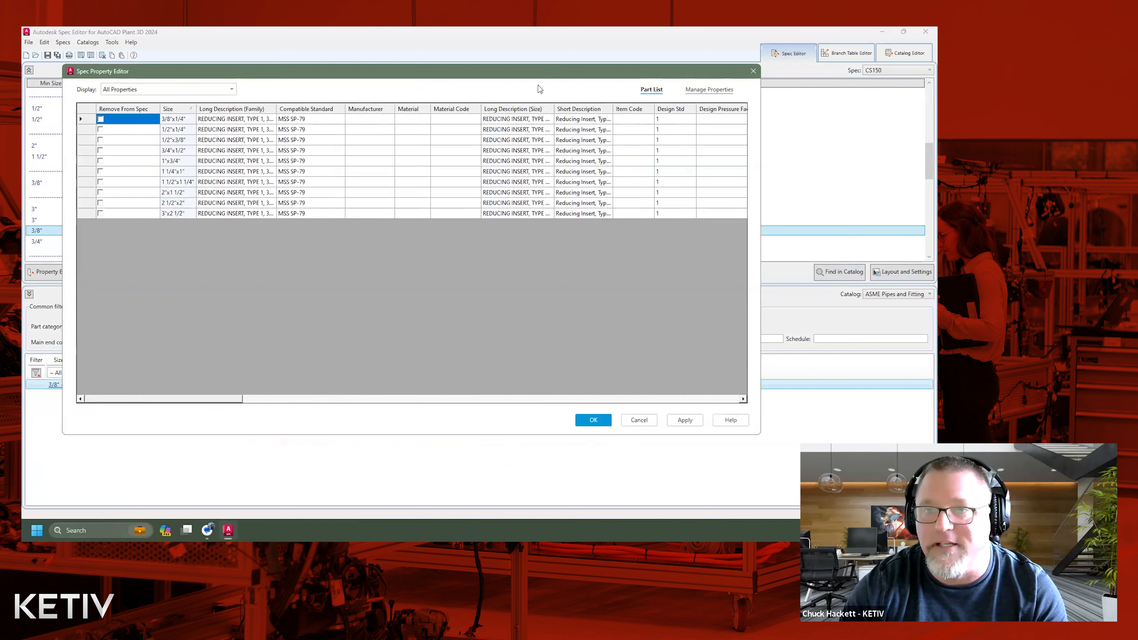
left_click(210, 143)
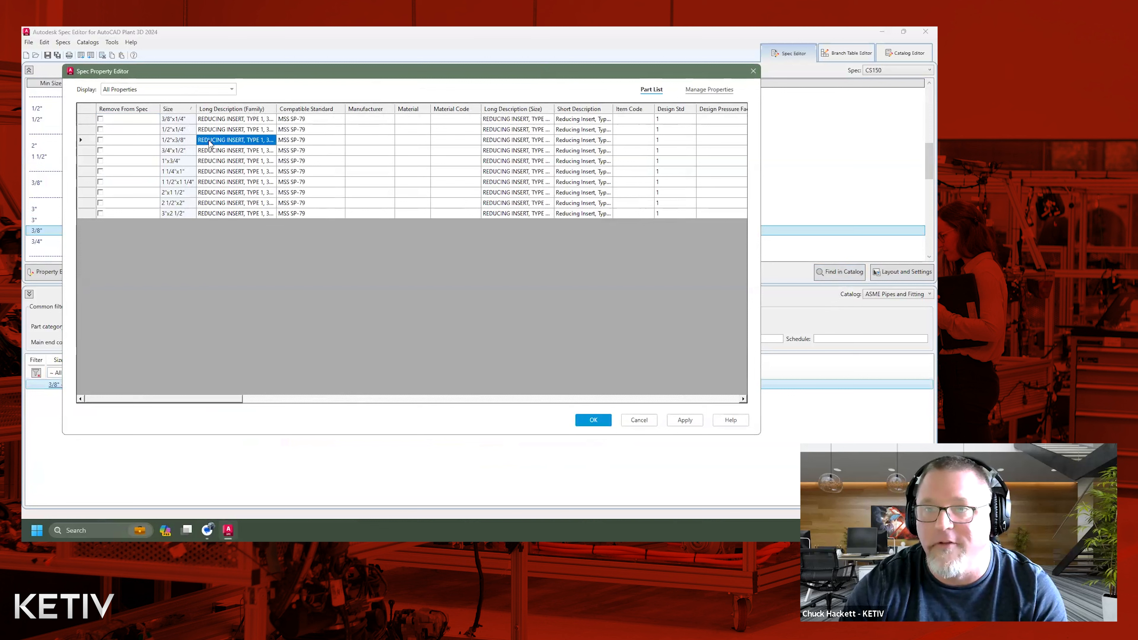
left_click(116, 143)
left_click_drag(277, 109, 304, 109)
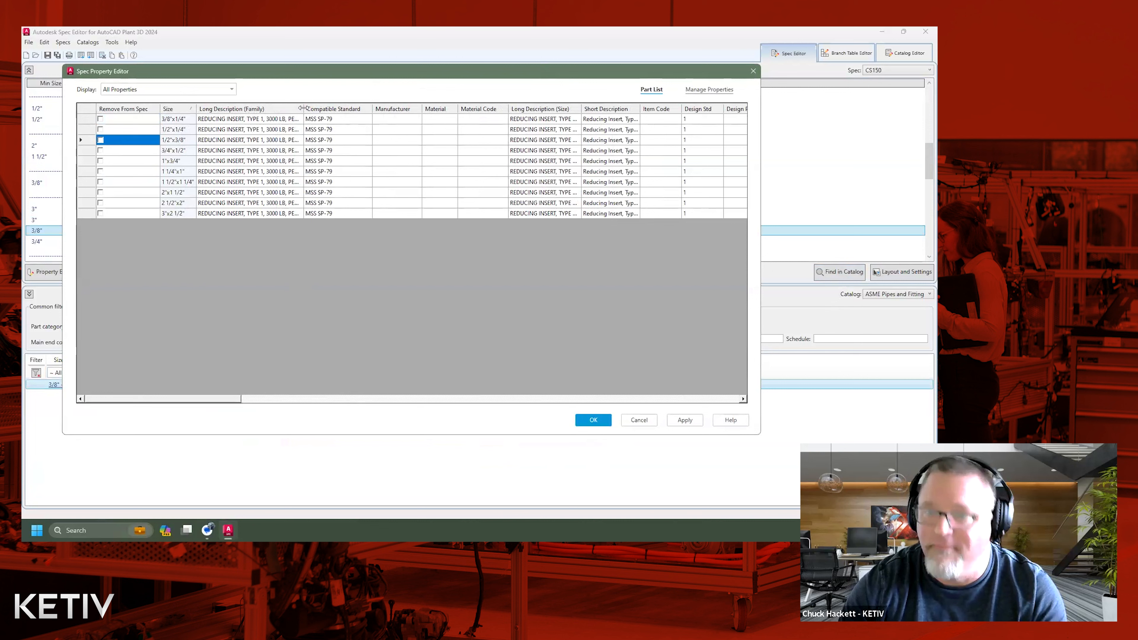
left_click(753, 71)
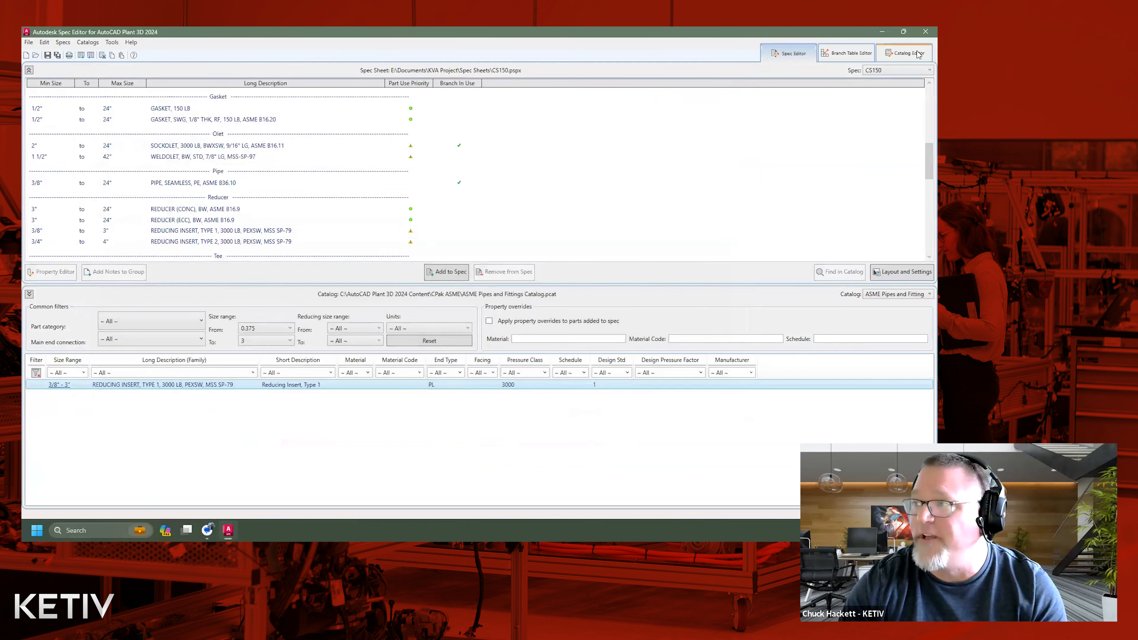
Clear the Catalog Editor's short description, end type and pressure class filters for the ASME Pipes and Fittings catalog.
left_click(918, 54)
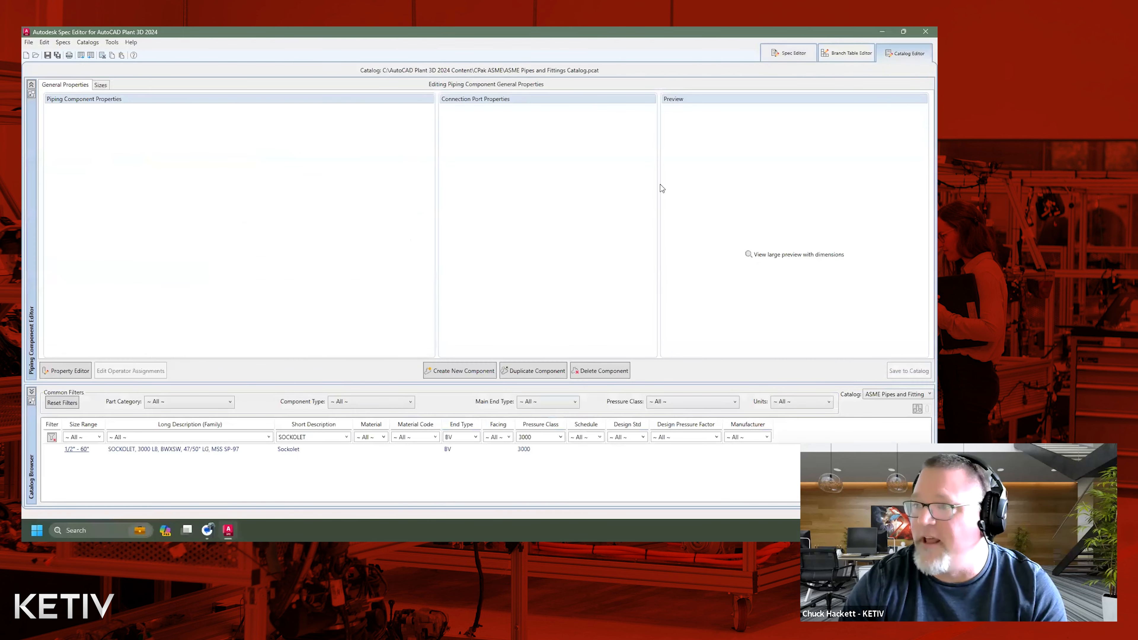
left_click(346, 437)
scroll(326, 305, "up", 10)
scroll(326, 306, "up", 10)
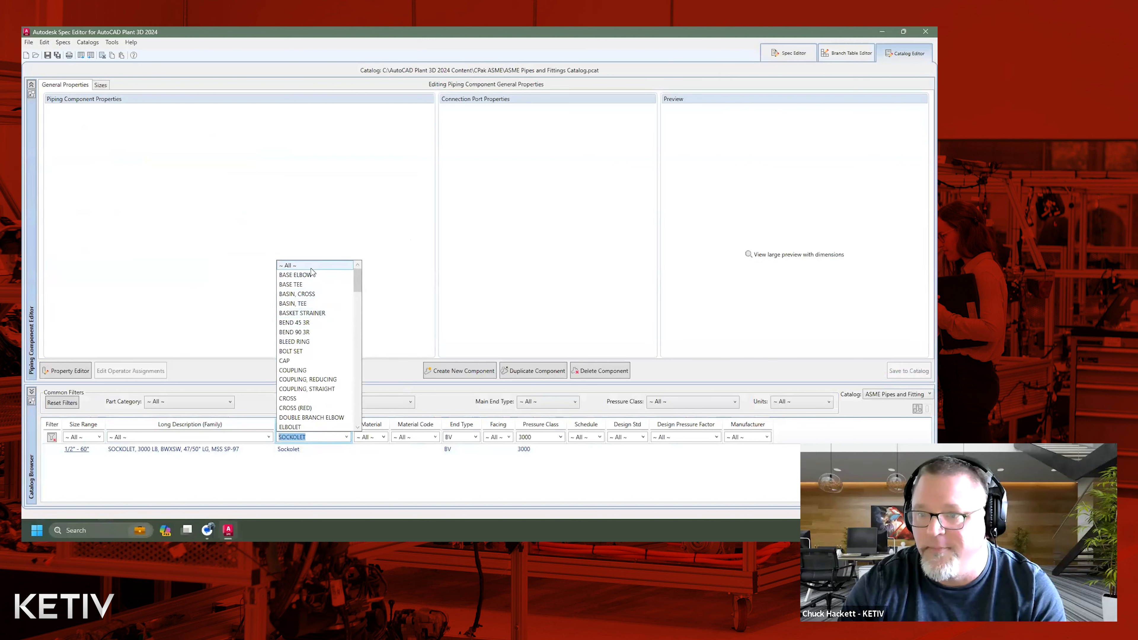
left_click(288, 265)
left_click(476, 437)
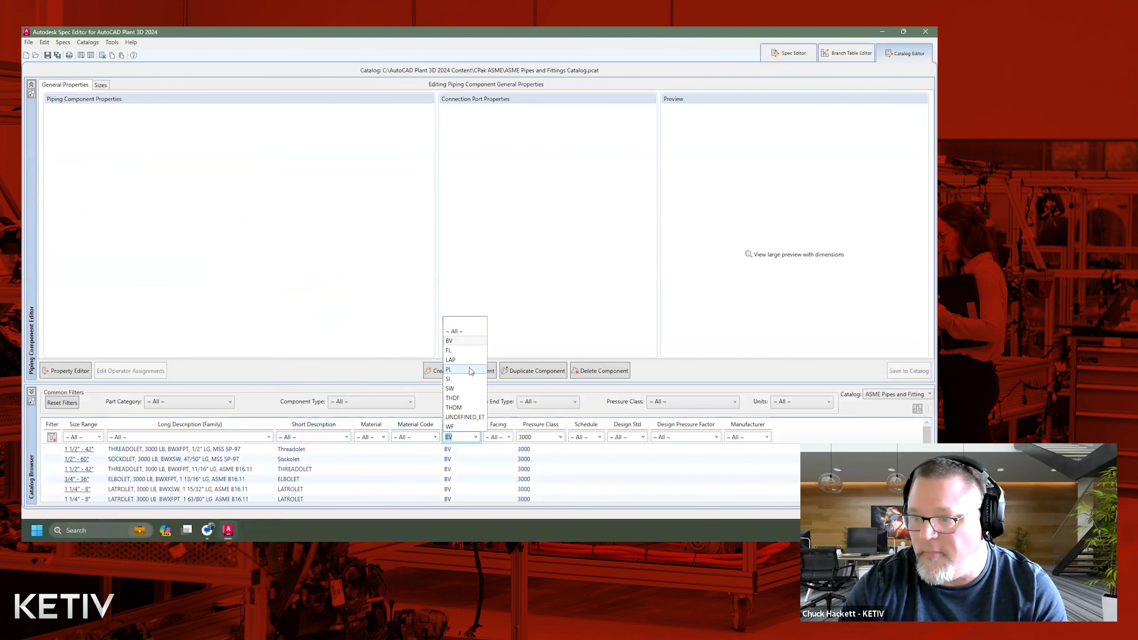
left_click(529, 448)
left_click(560, 437)
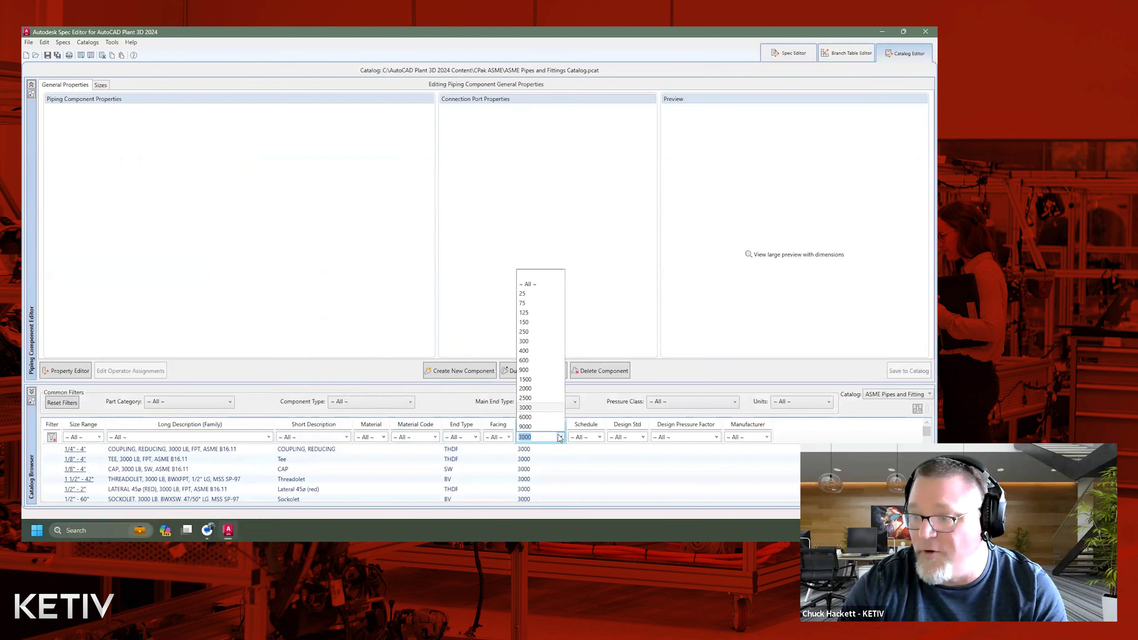
left_click(541, 285)
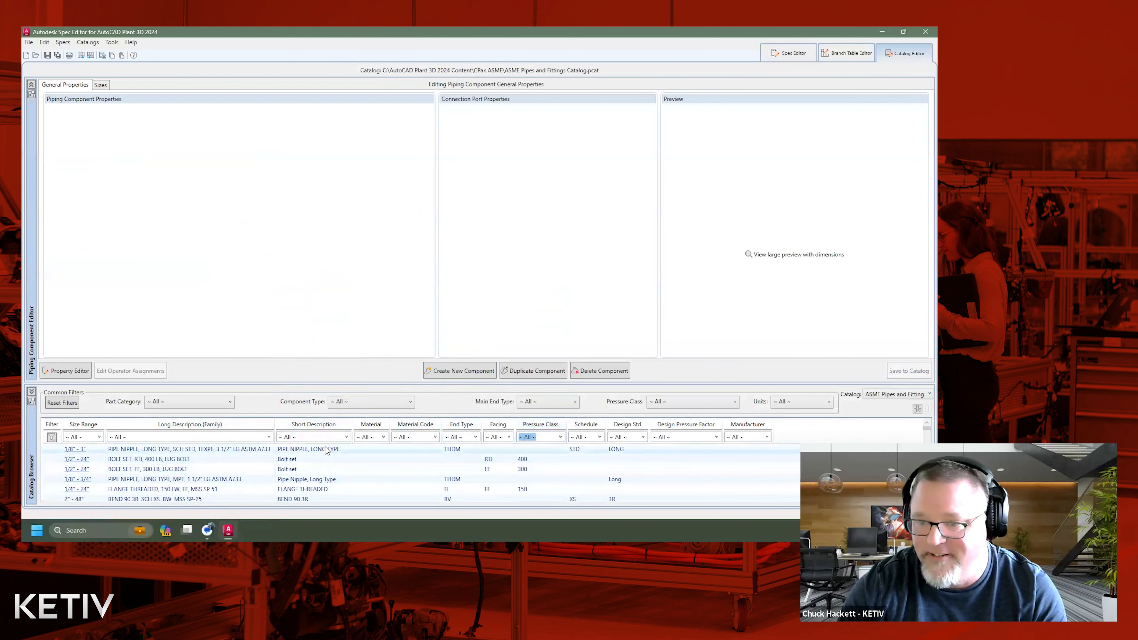
Filter the catalog components by the short description REDUCING INSERT, TYPE 1.
left_click(347, 438)
scroll(325, 334, "down", 10)
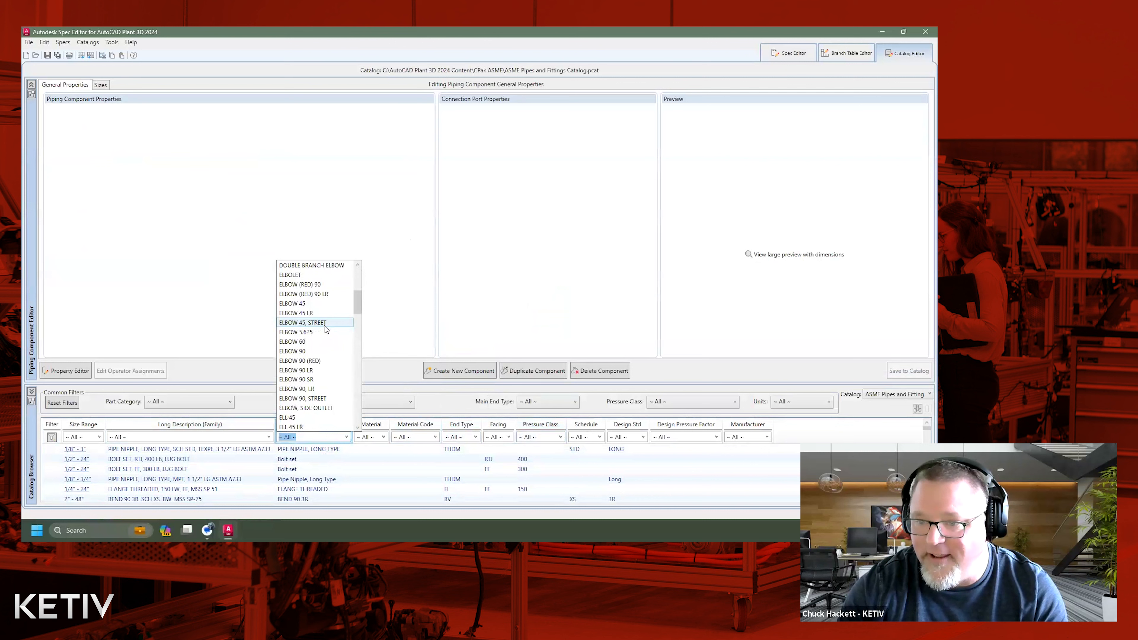
scroll(325, 334, "down", 5)
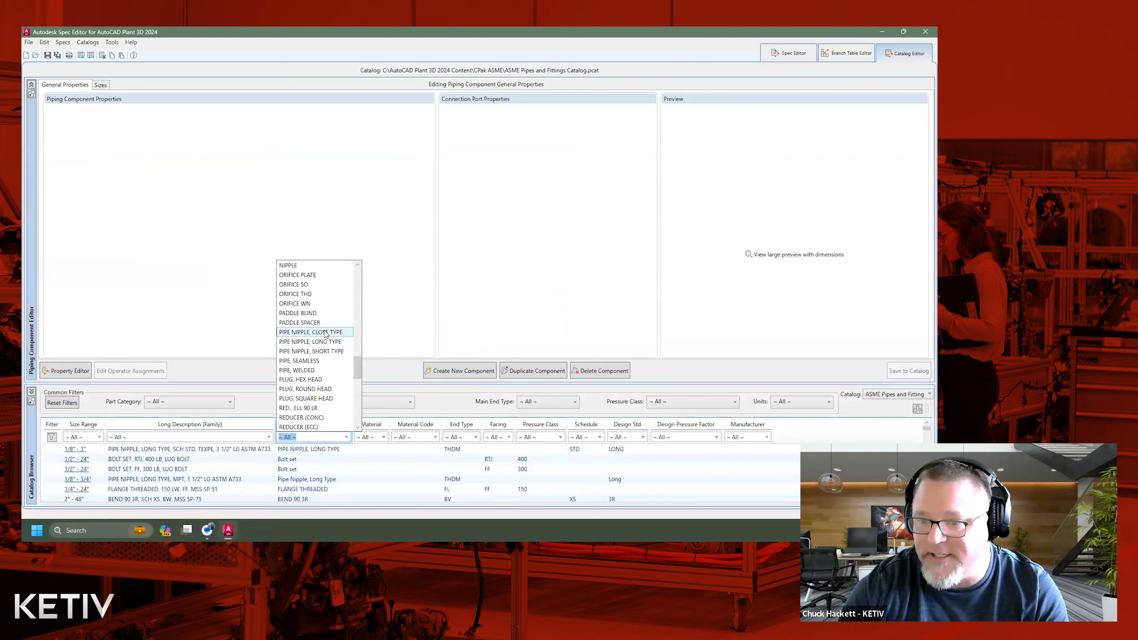
scroll(325, 334, "down", 1)
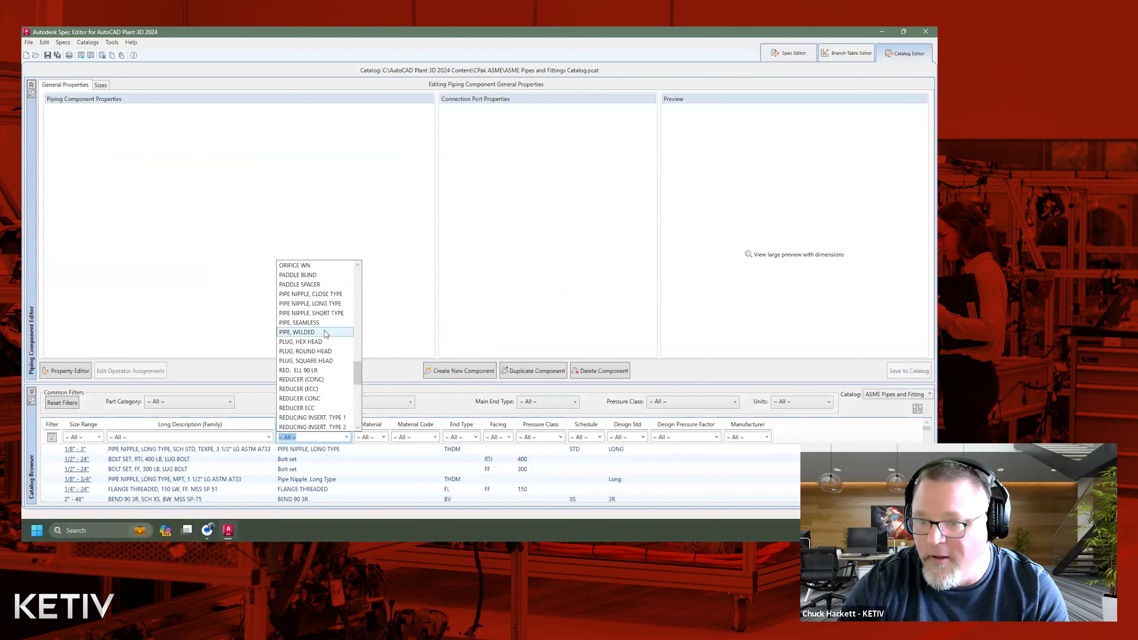
left_click(333, 419)
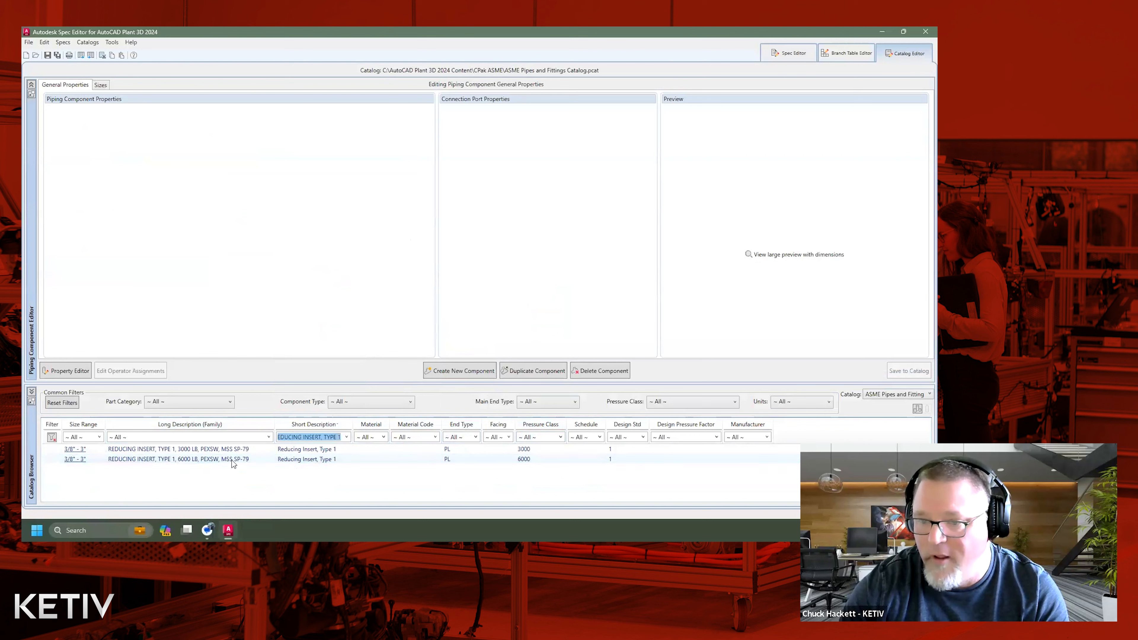
Set the end type of Port 1 (S1) on the 3000 LB Type 1 reducing insert to SI and save it to the catalog.
left_click(403, 449)
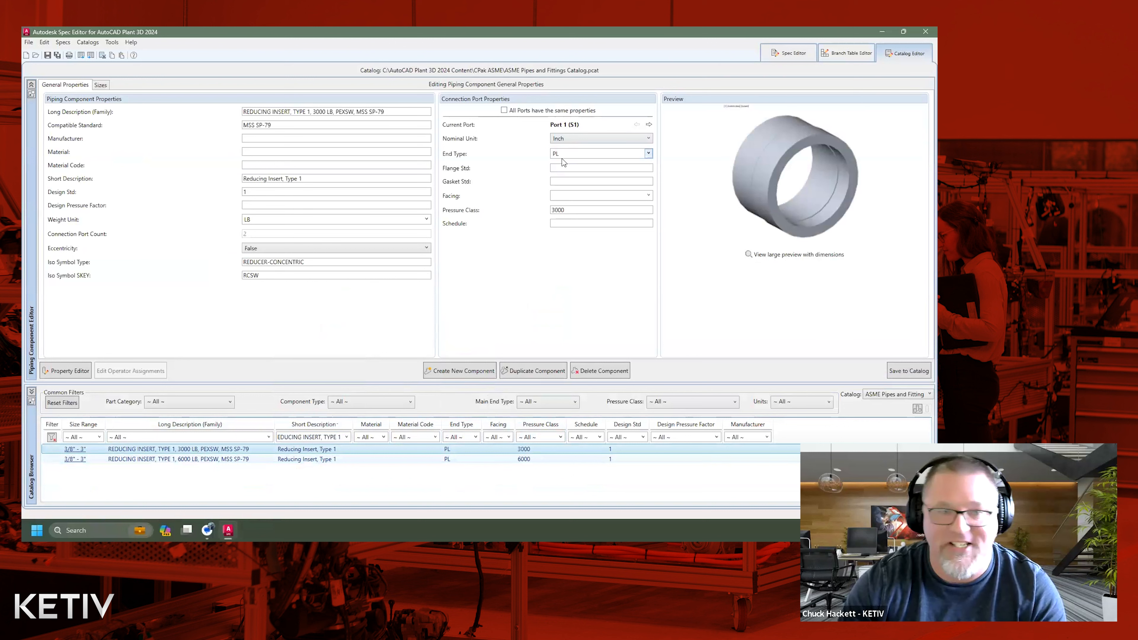
left_click(648, 154)
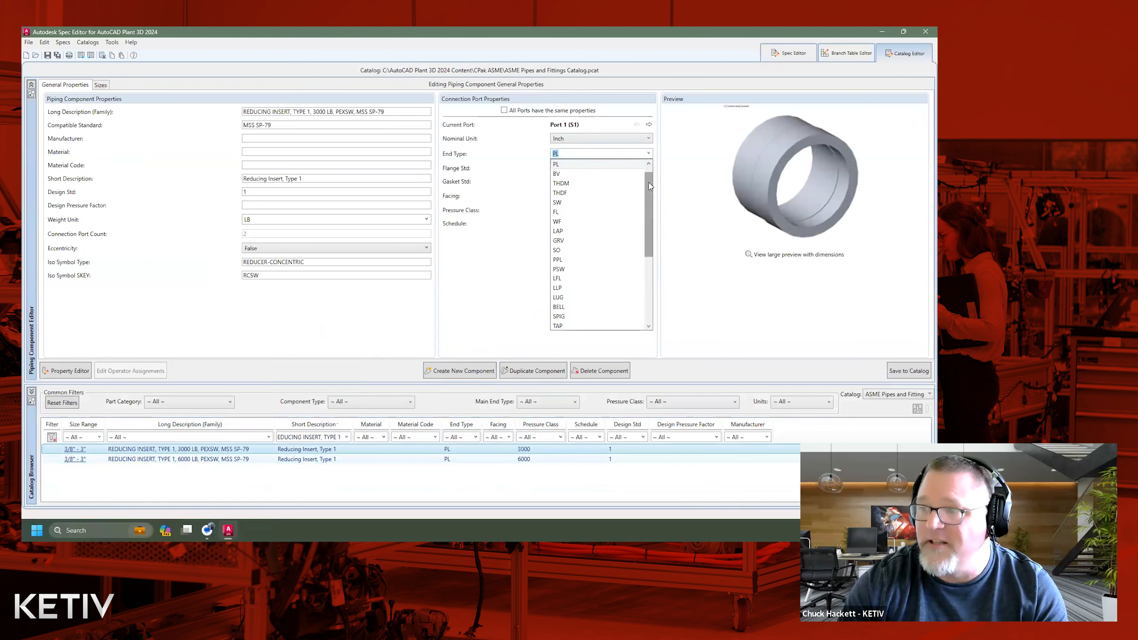
left_click_drag(648, 191, 649, 257)
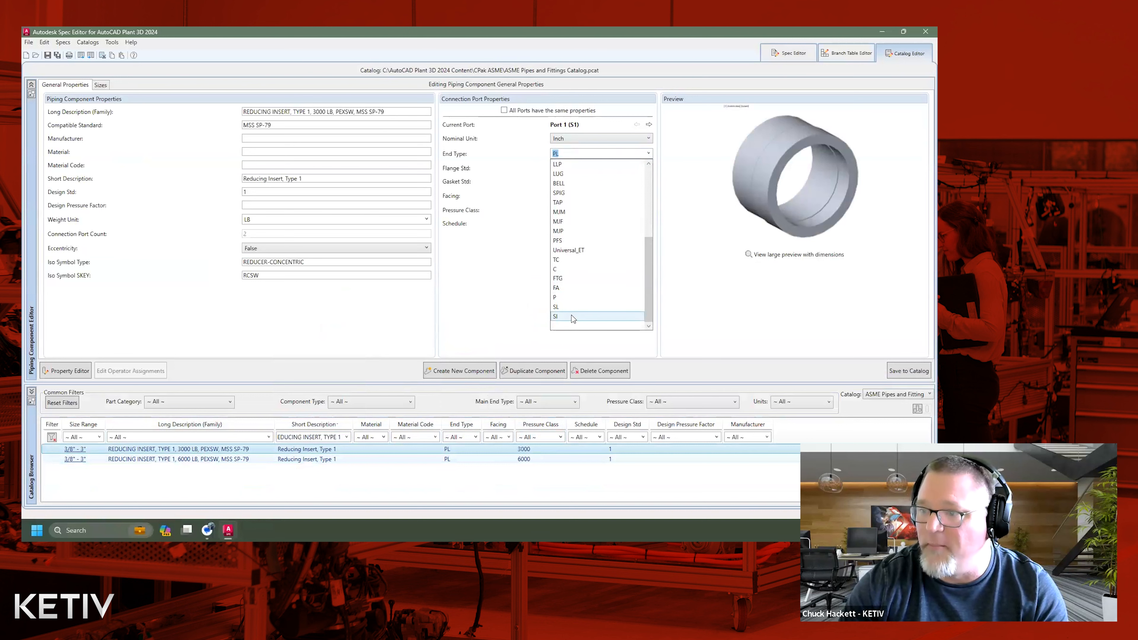
left_click(573, 316)
left_click(907, 372)
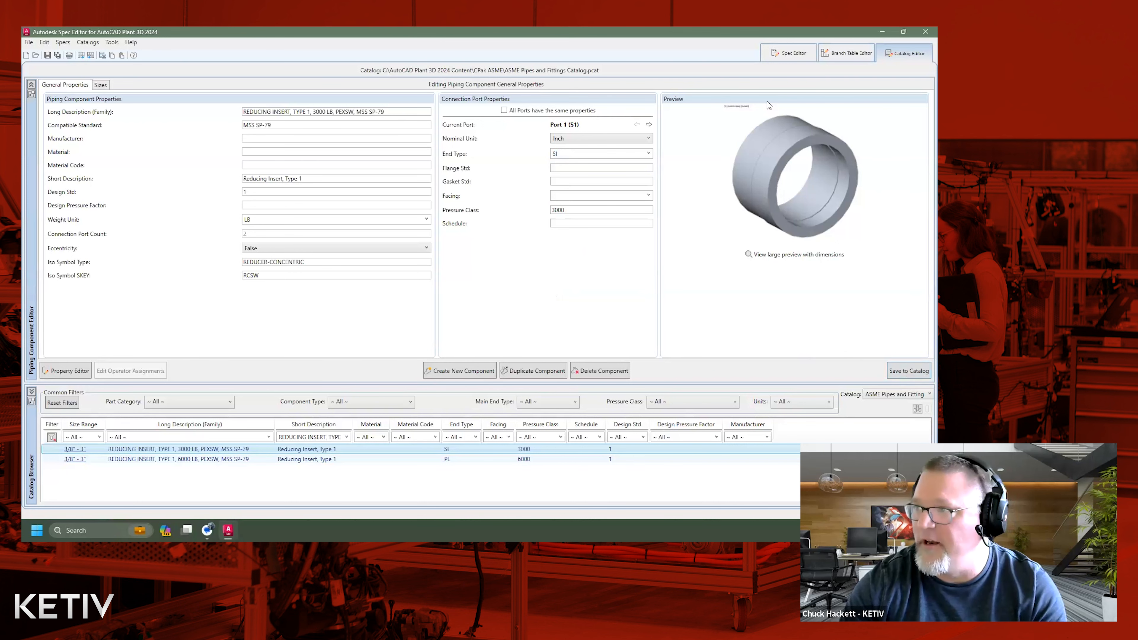
Update the changed reducing insert in the CS150 spec to match the catalog, and save the spec.
left_click(789, 54)
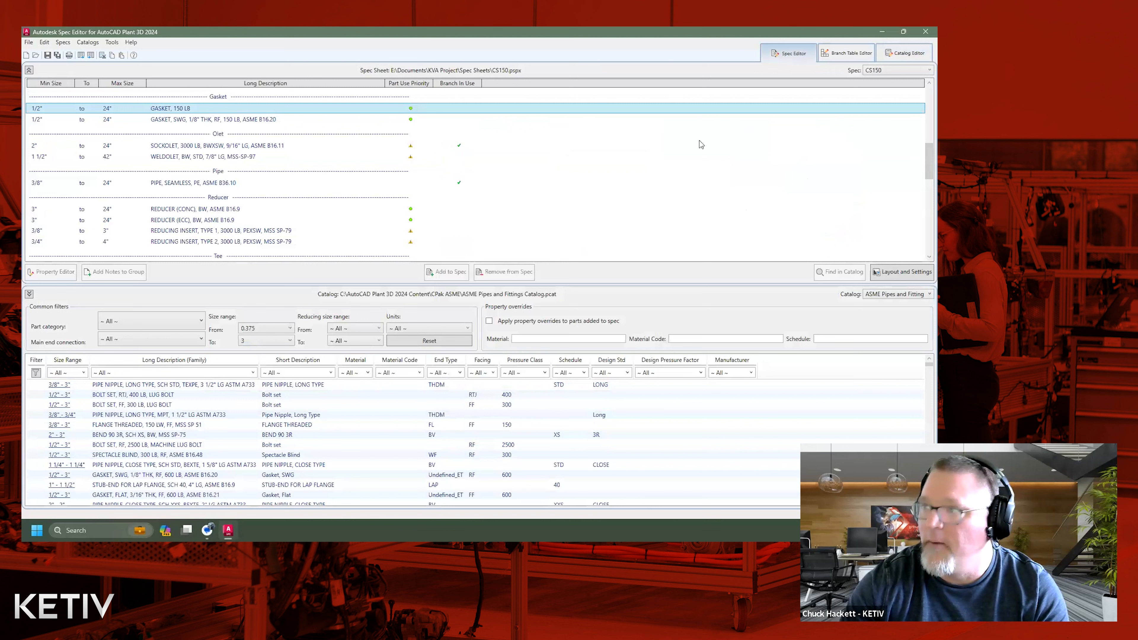
left_click(634, 209)
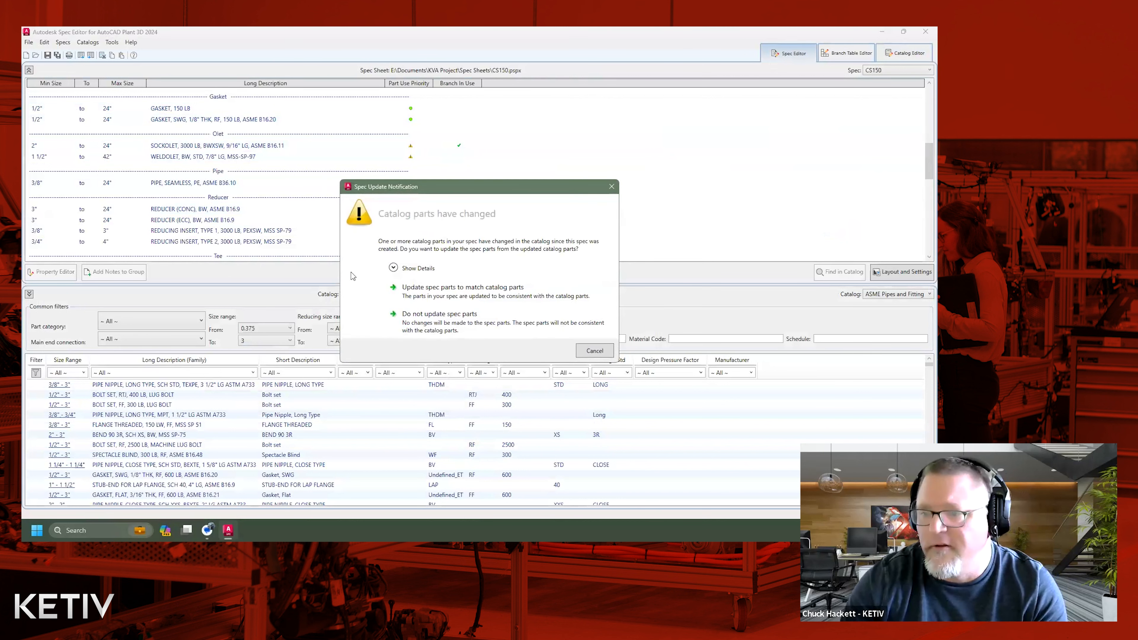
left_click(393, 267)
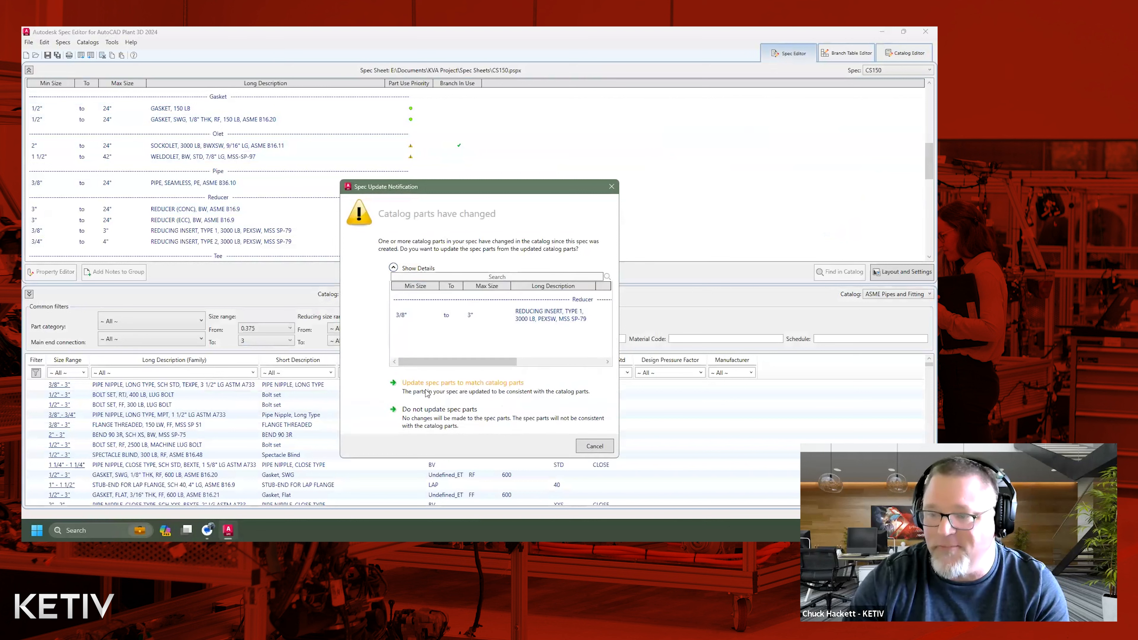
left_click(412, 384)
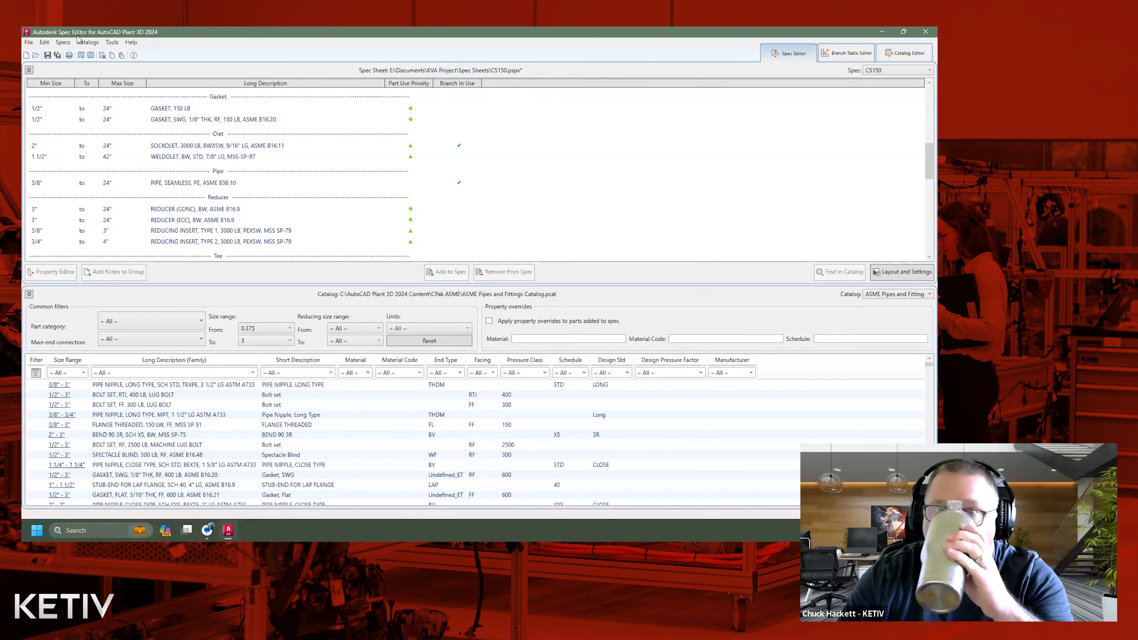
left_click(47, 54)
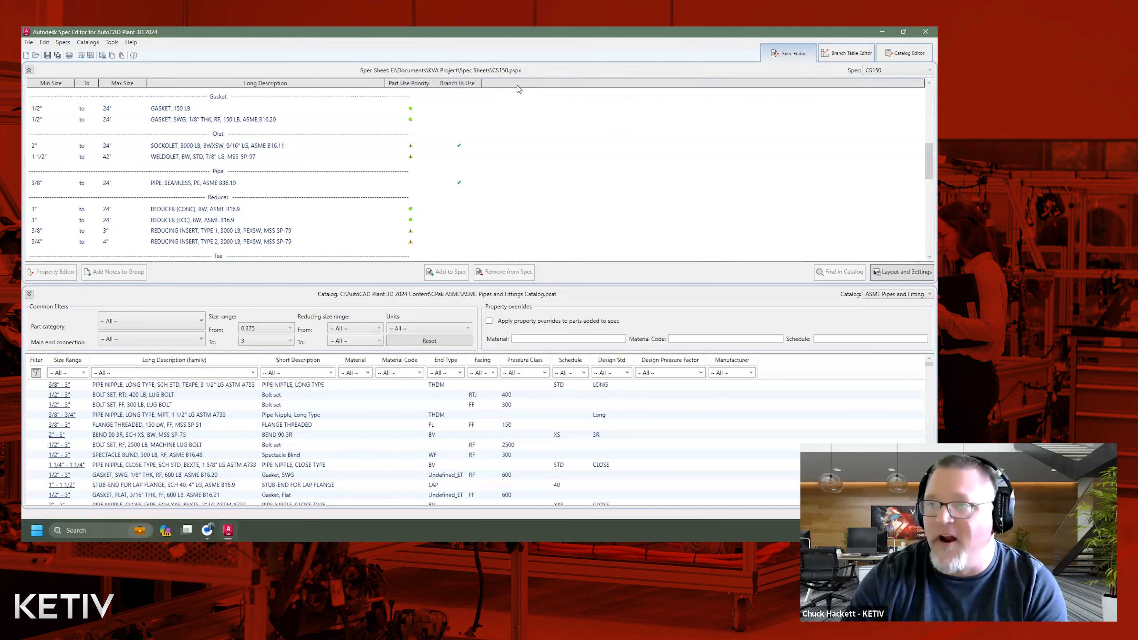
Switch to the Plant 3D drawing and reload the updated spec by changing the current spec to CS300 and back to CS150.
left_click(883, 32)
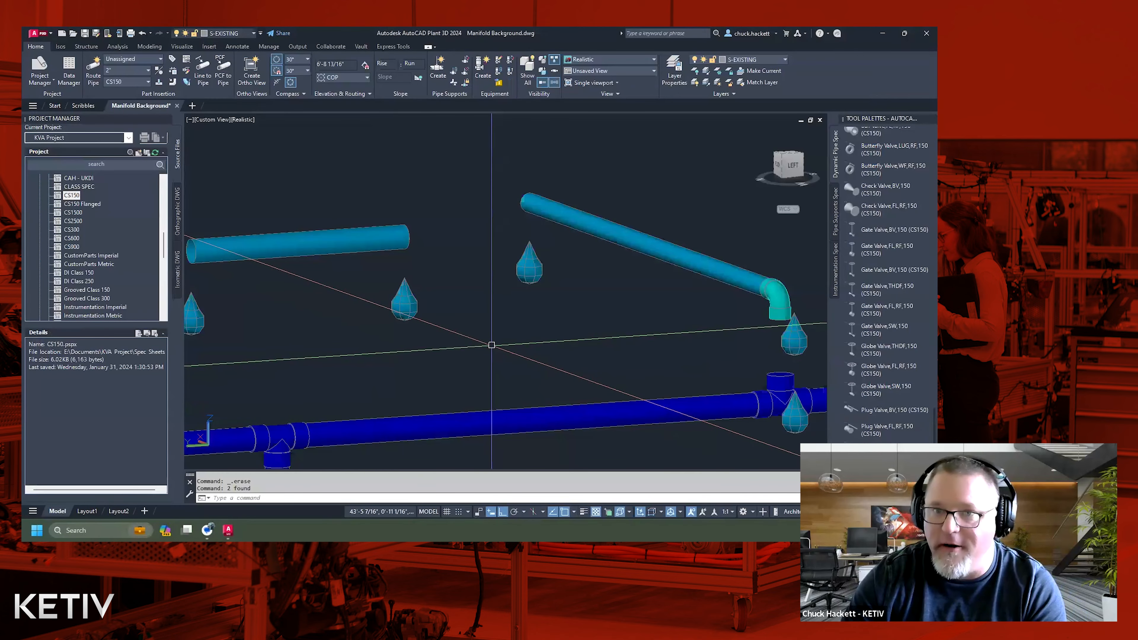
left_click(144, 82)
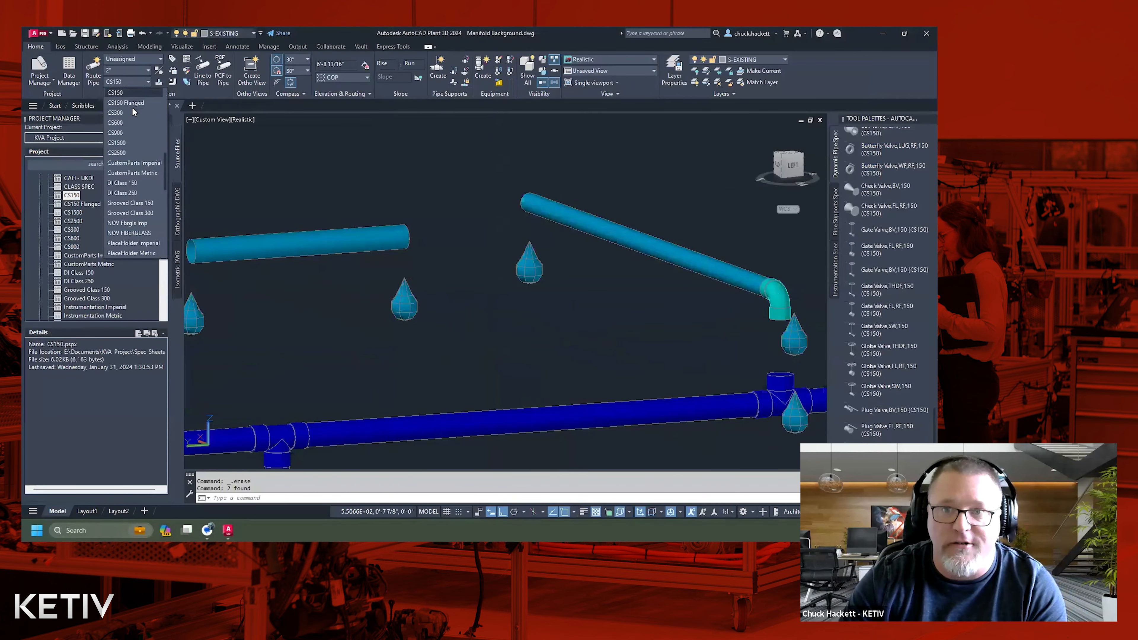
key("Escape")
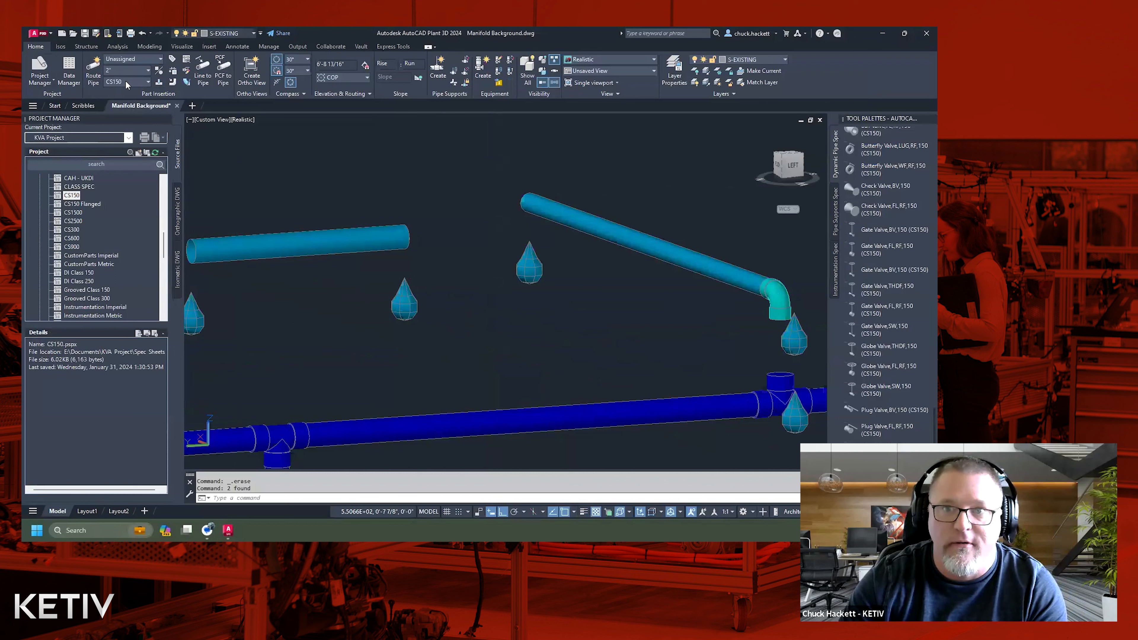
left_click(126, 82)
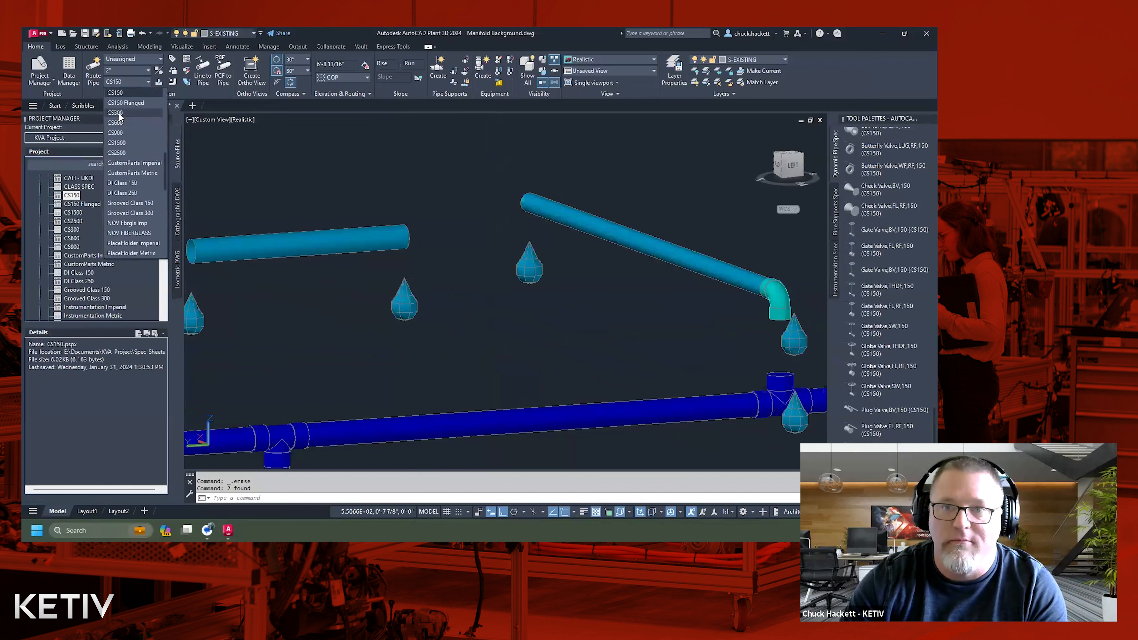
left_click(120, 114)
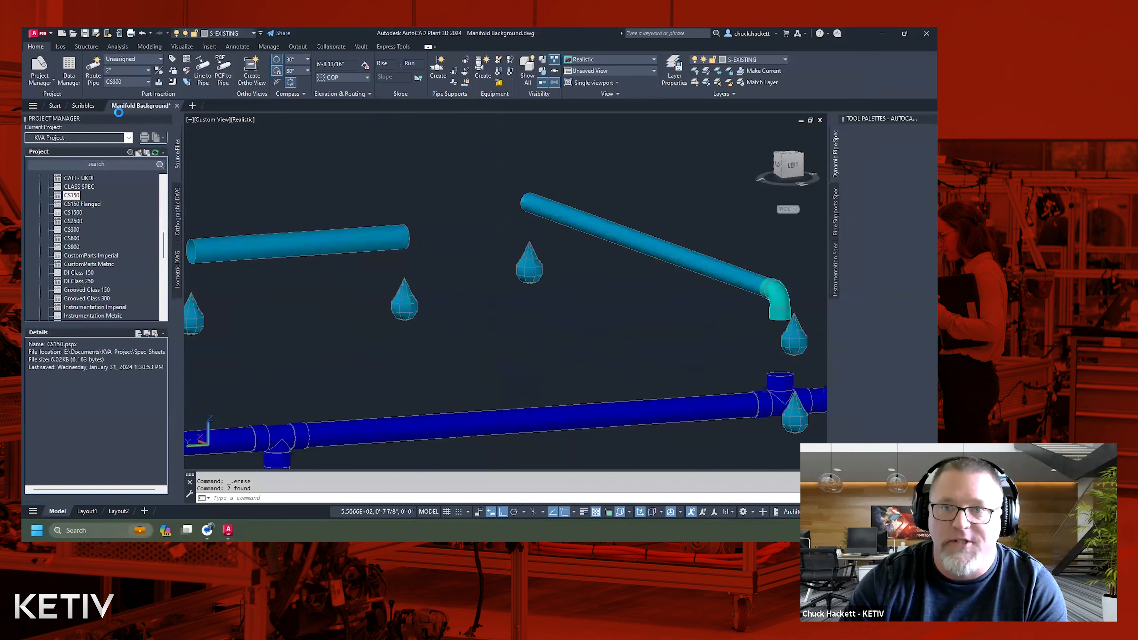
left_click(121, 85)
scroll(128, 100, "up", 3)
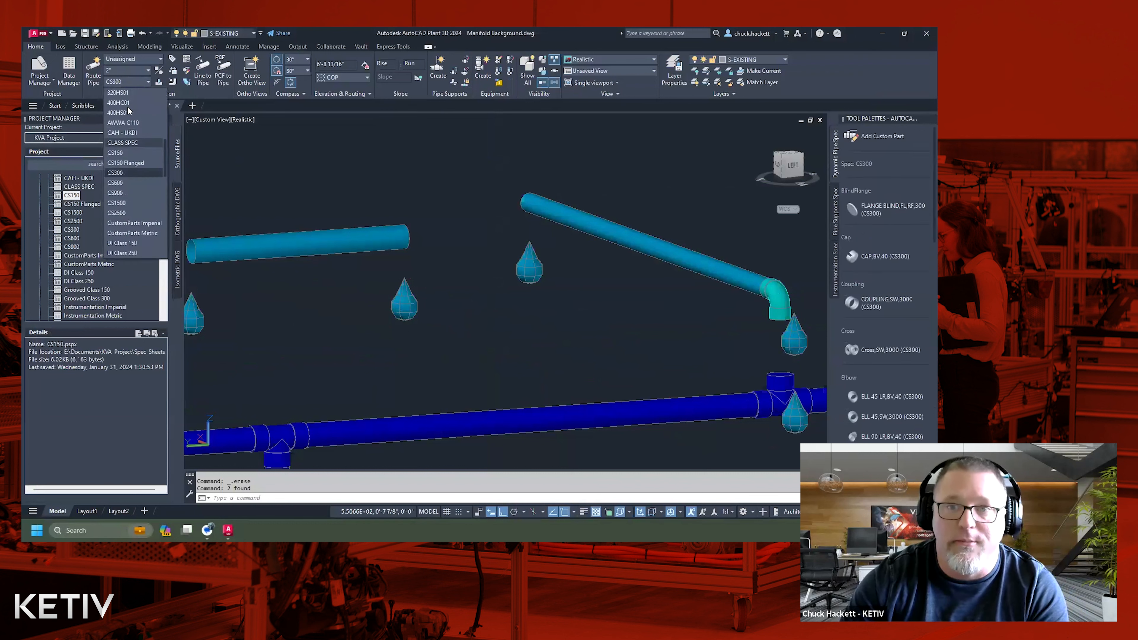
left_click(119, 154)
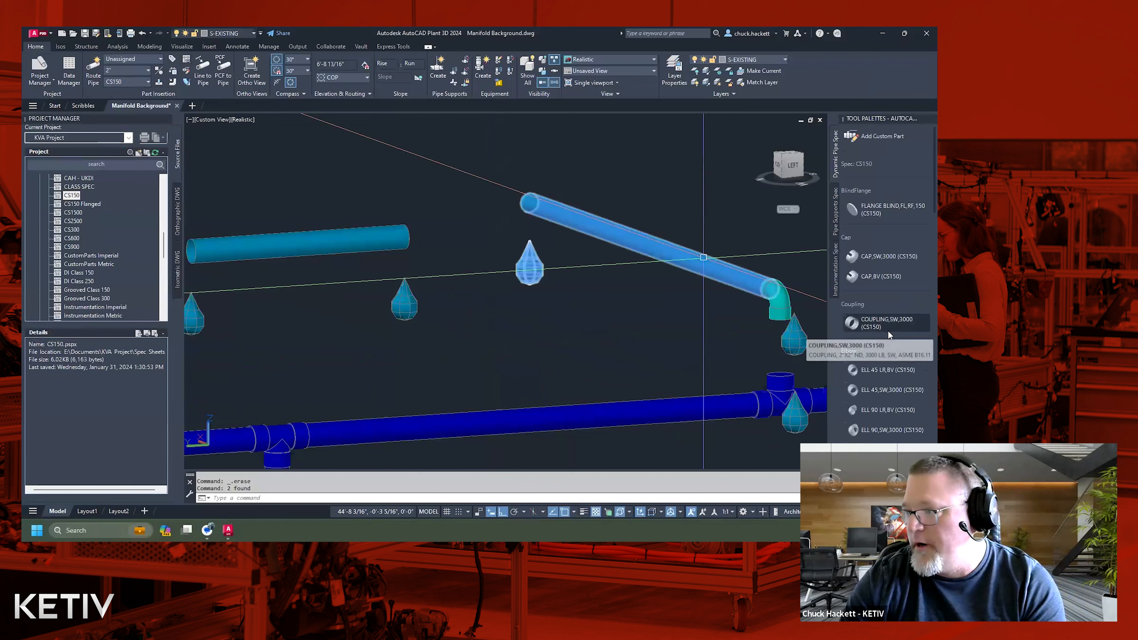
Insert the CS150 Reducing Insert, Type 1, SI, 3000 into the sockolet on the header below the open elbow.
scroll(887, 336, "down", 5)
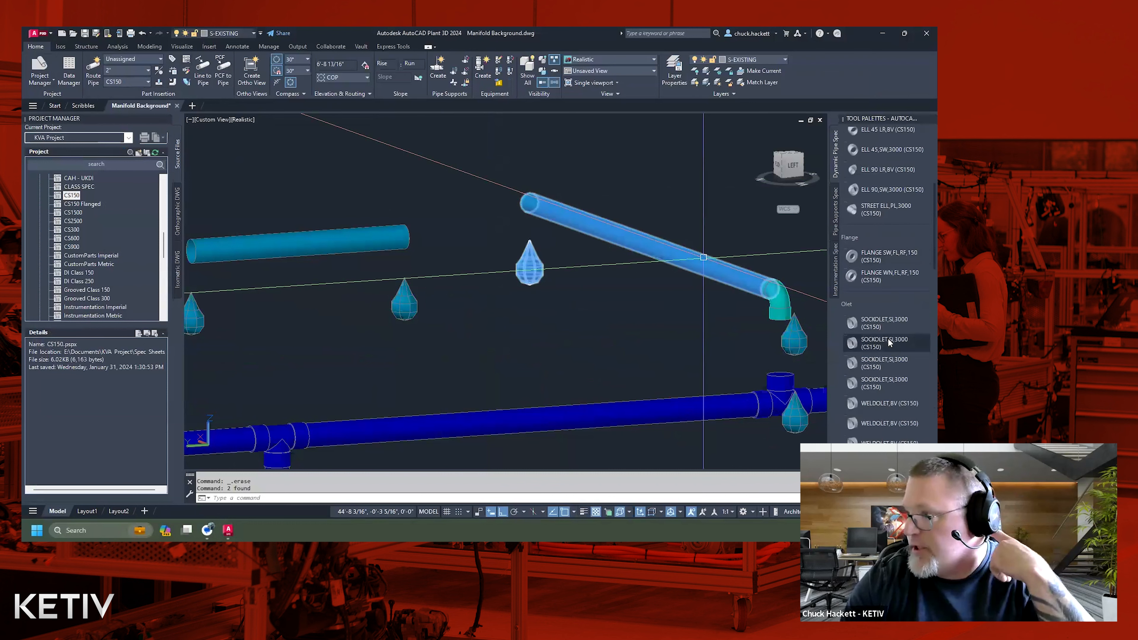
scroll(887, 338, "down", 6)
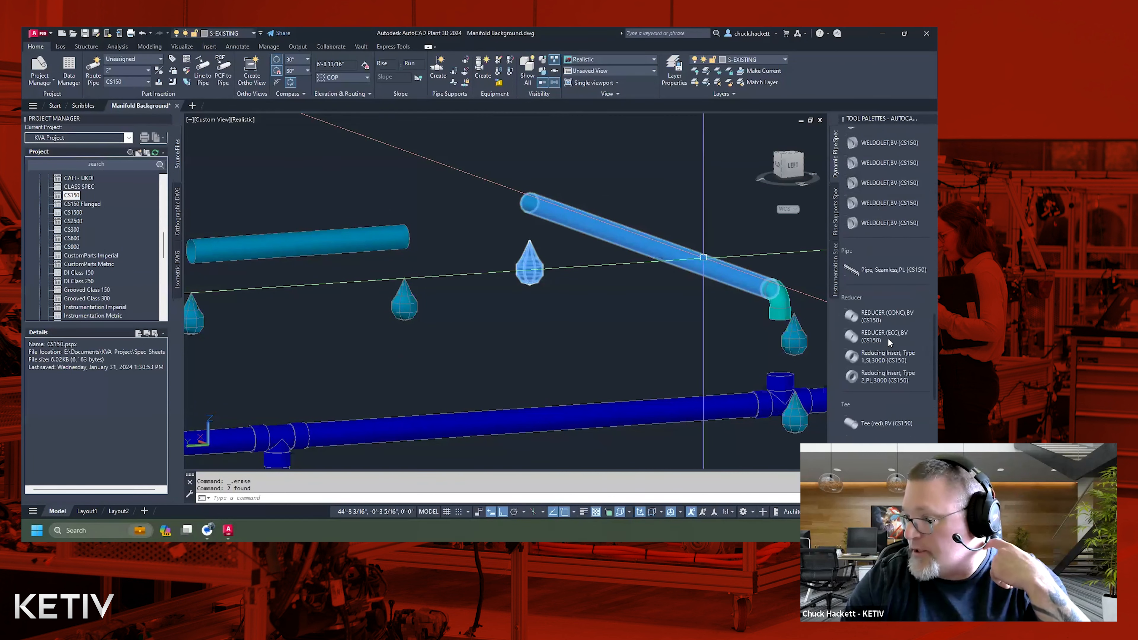
left_click(890, 359)
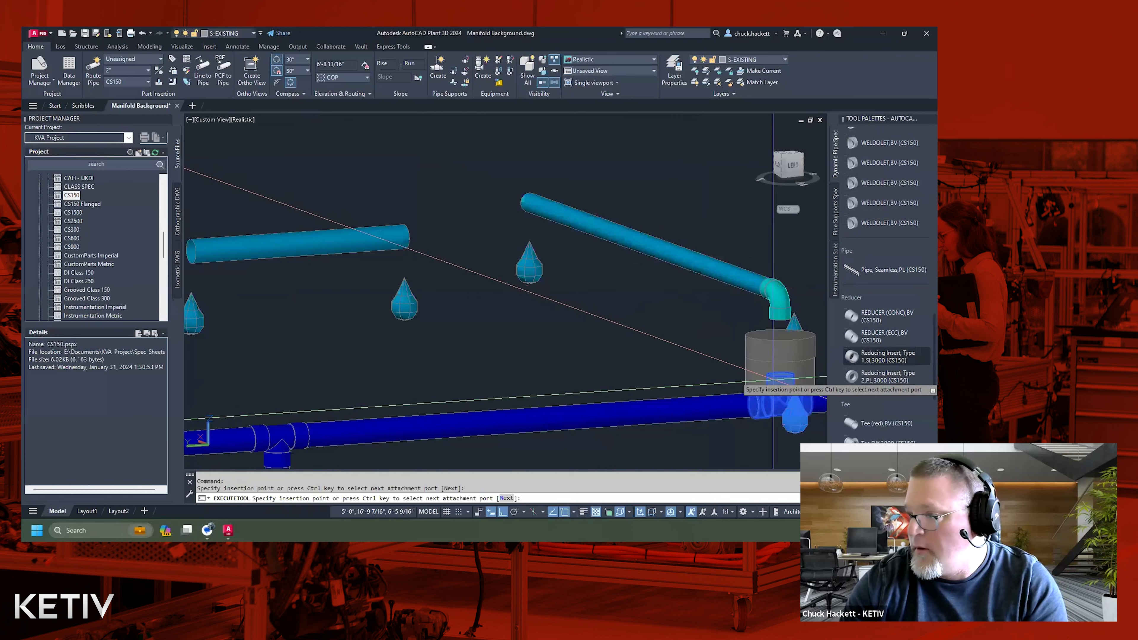
left_click(761, 381)
key("Return")
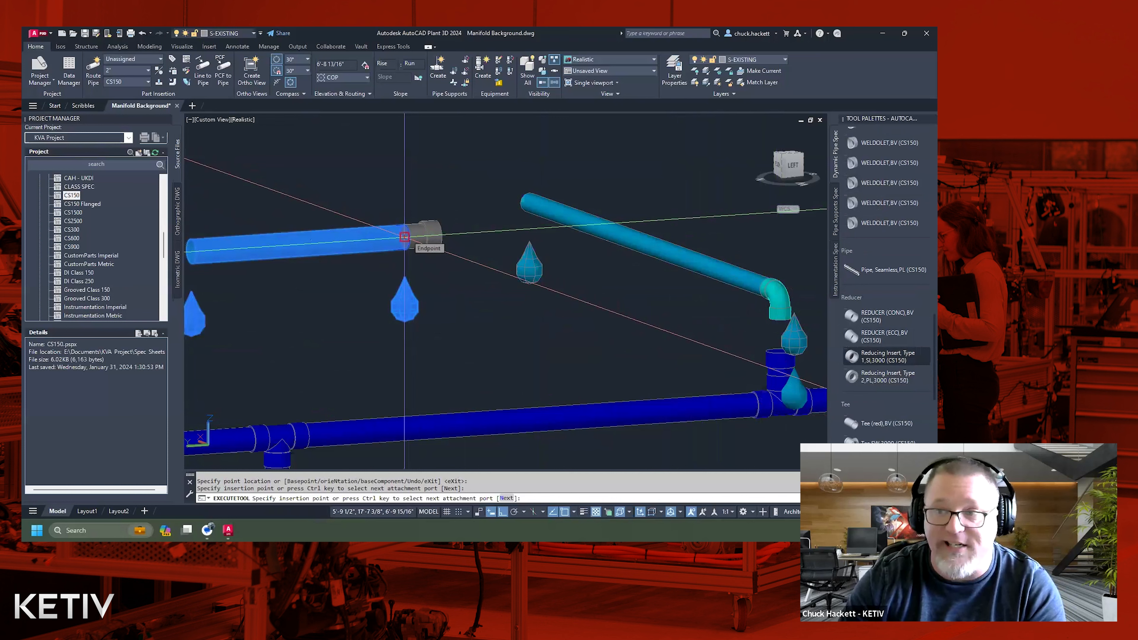
Place a second Type 1 SI reducing insert on the open plain end of the short upper pipe and check its disconnect marker.
left_click(404, 237)
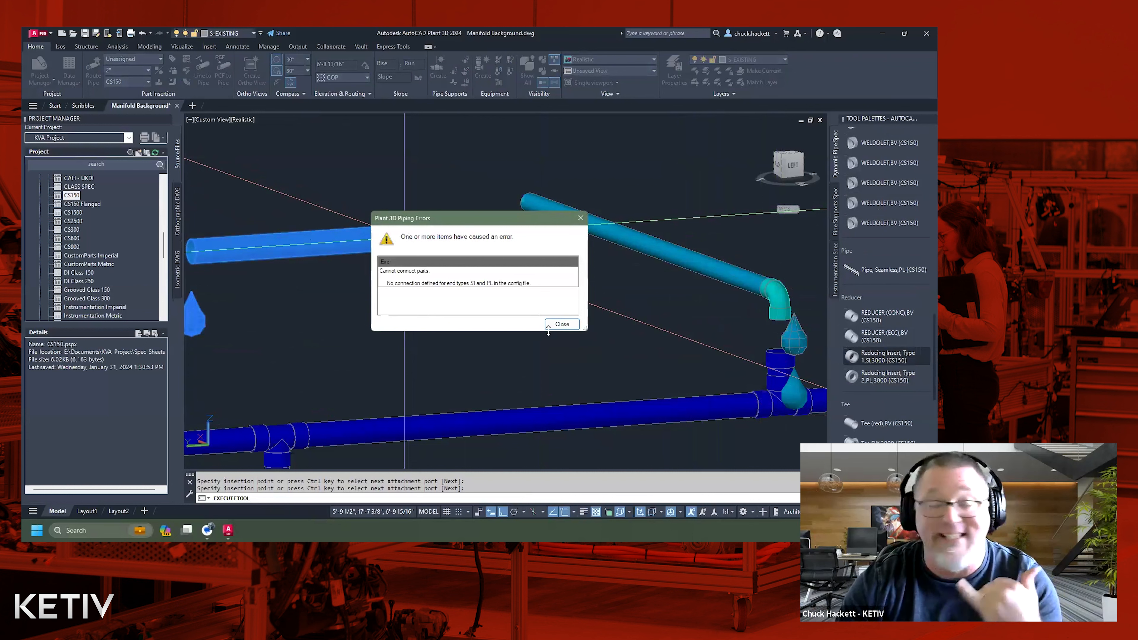
left_click(560, 324)
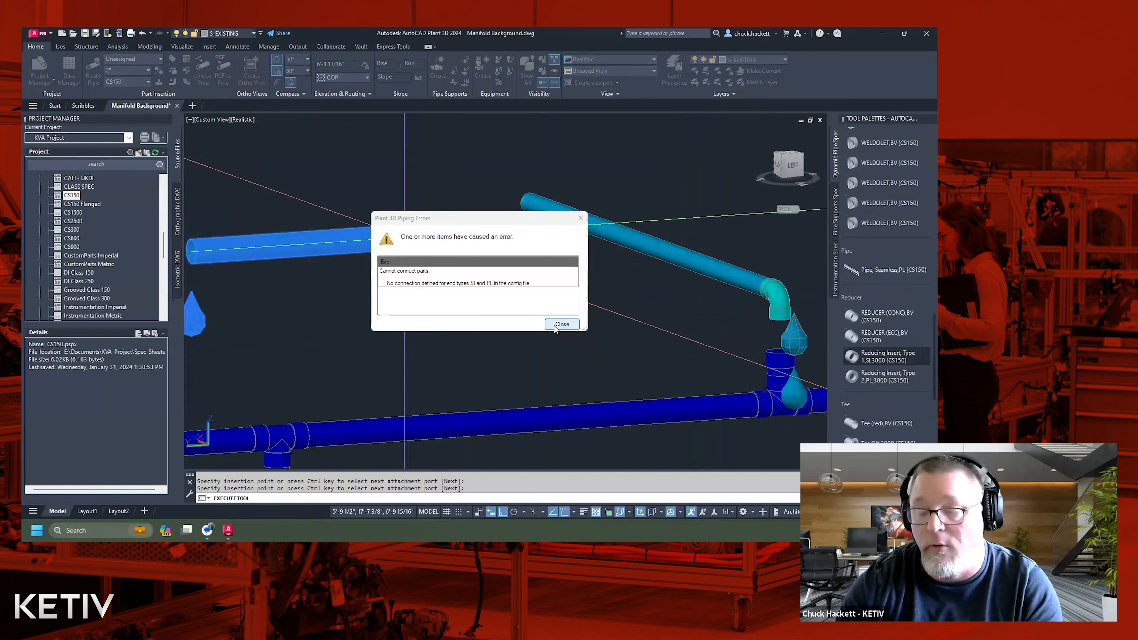
left_click(441, 248)
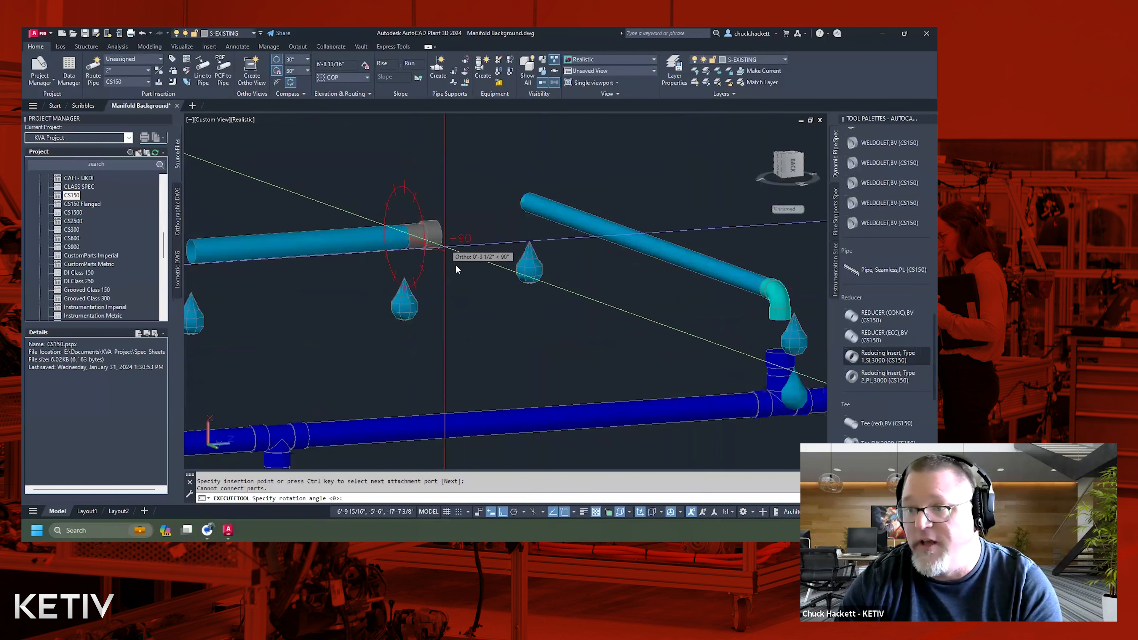
left_click(458, 268)
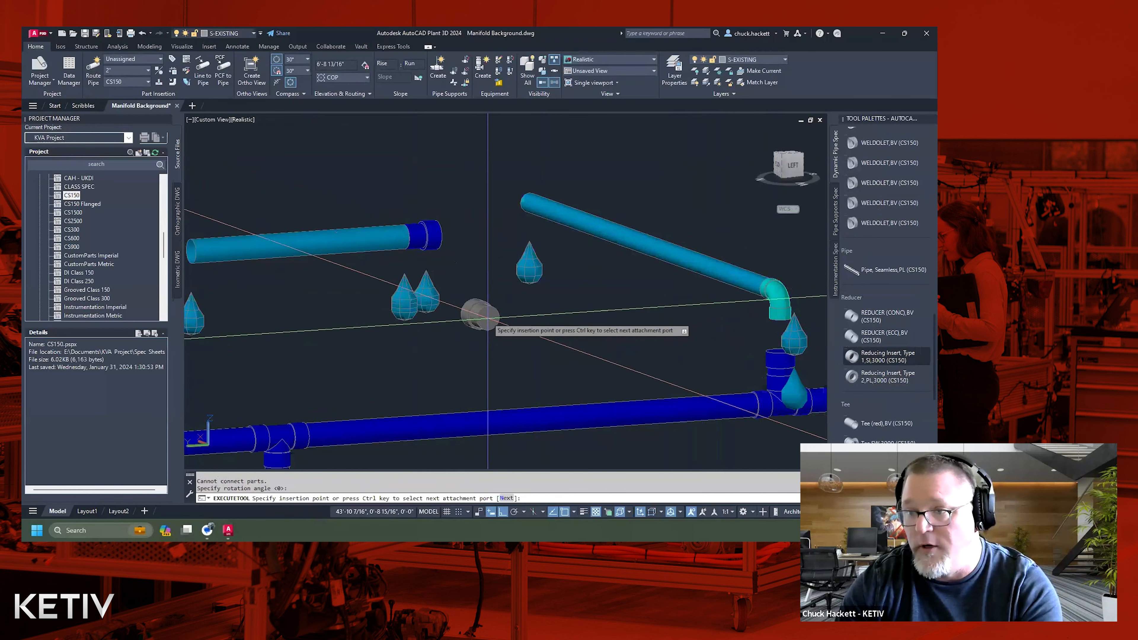
key("Escape")
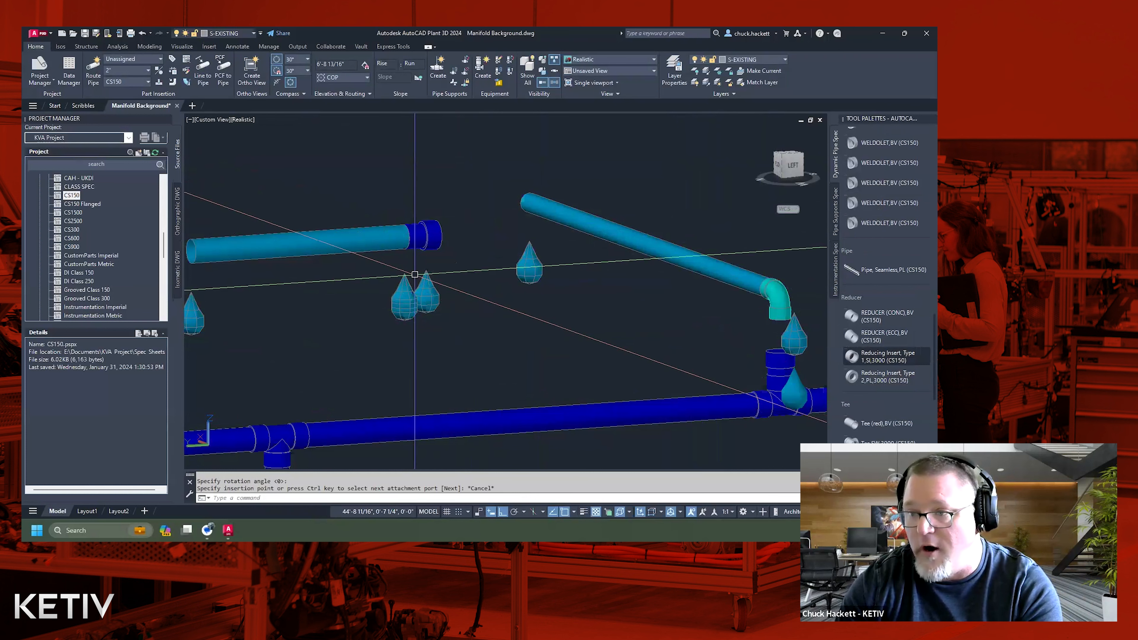
left_click(423, 276)
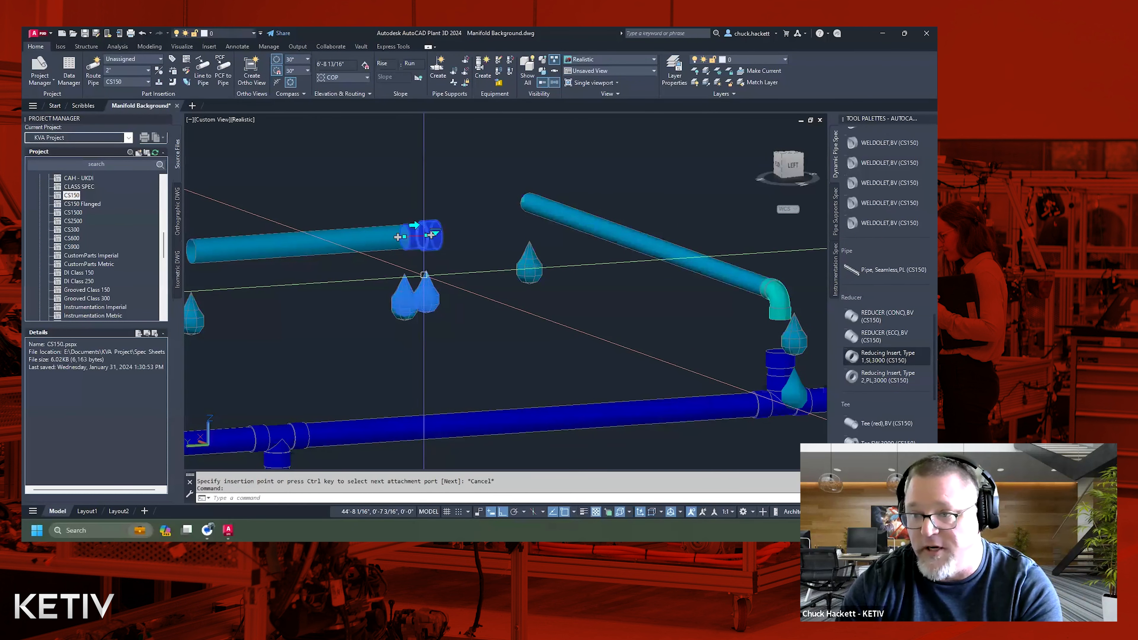
key("Escape")
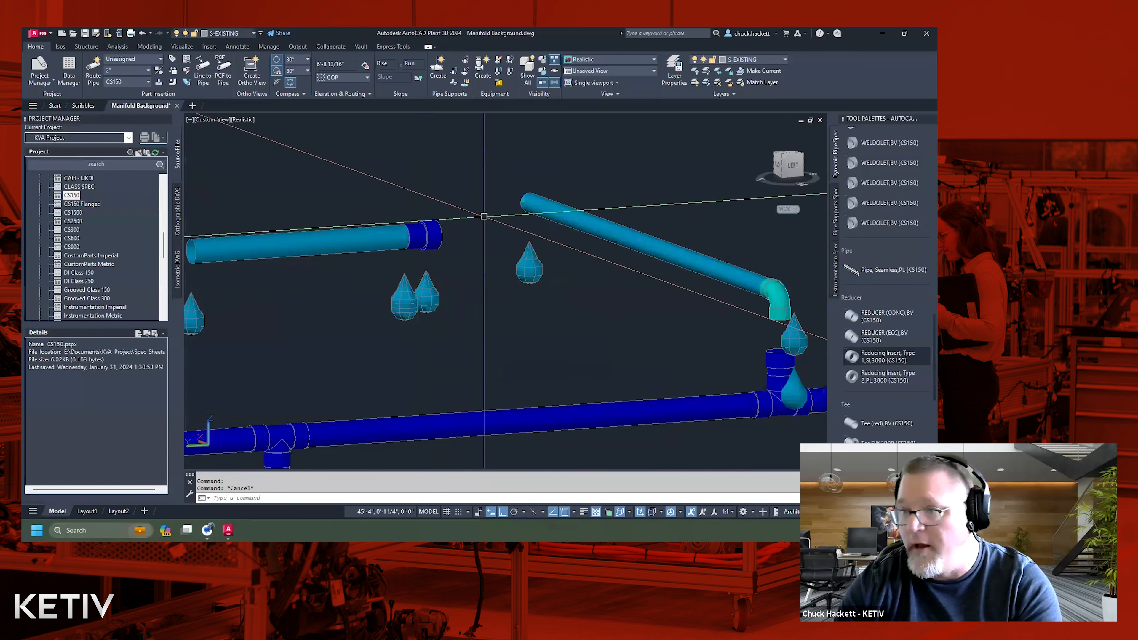
left_click(425, 235)
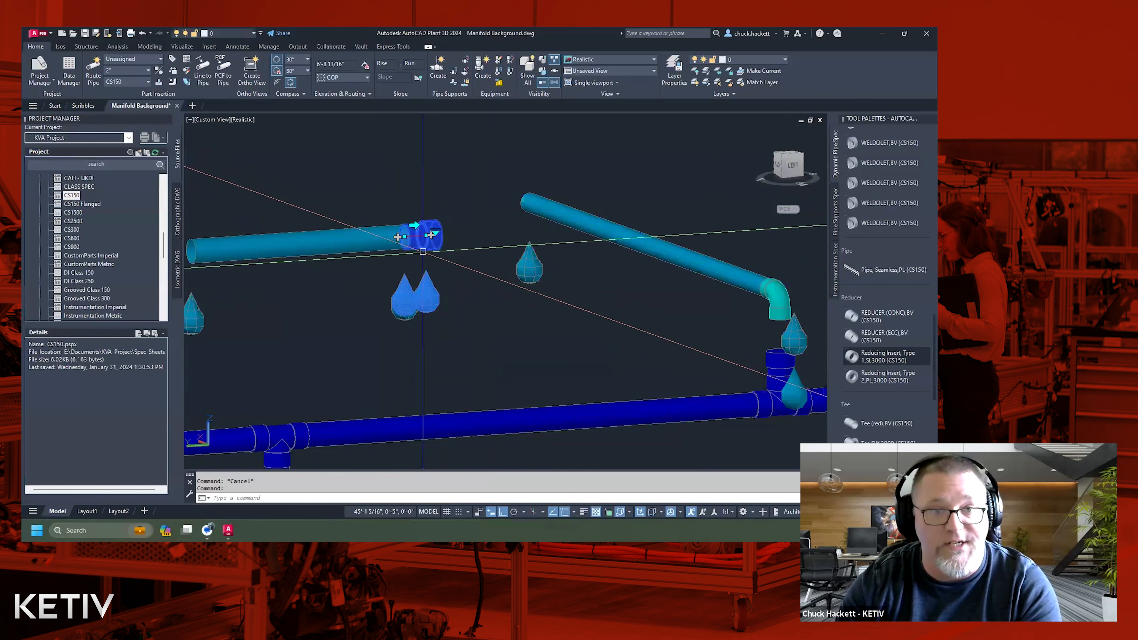
key("Escape")
Route a pipe from the top of the sockolet's reducing insert up to the open end of the elbow.
middle_click_drag(665, 336, 475, 305)
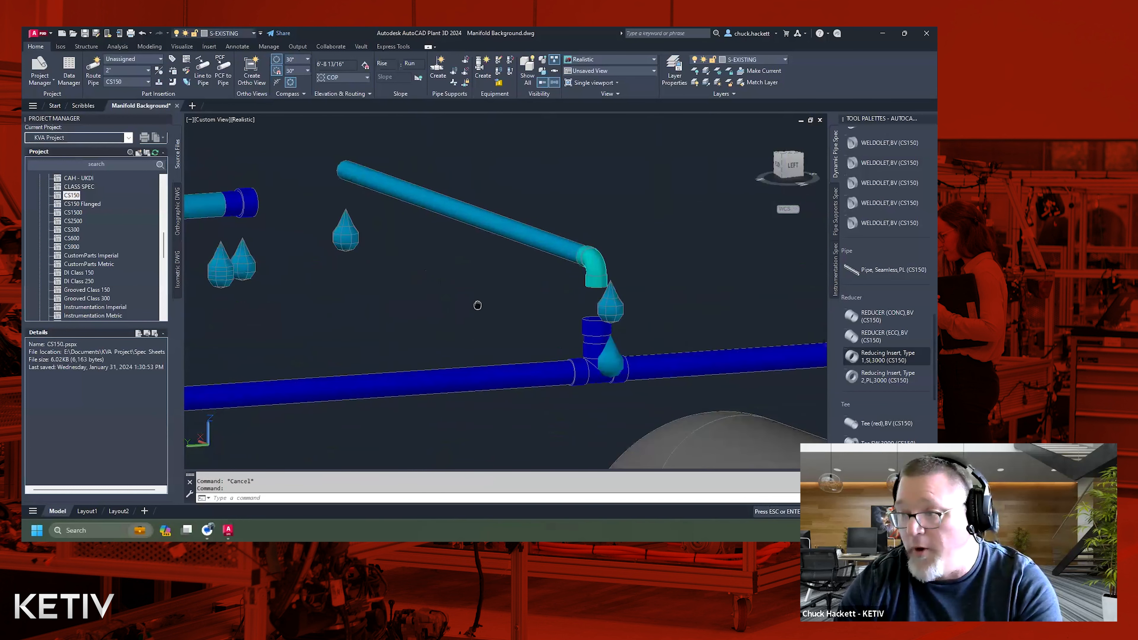
left_click(597, 323)
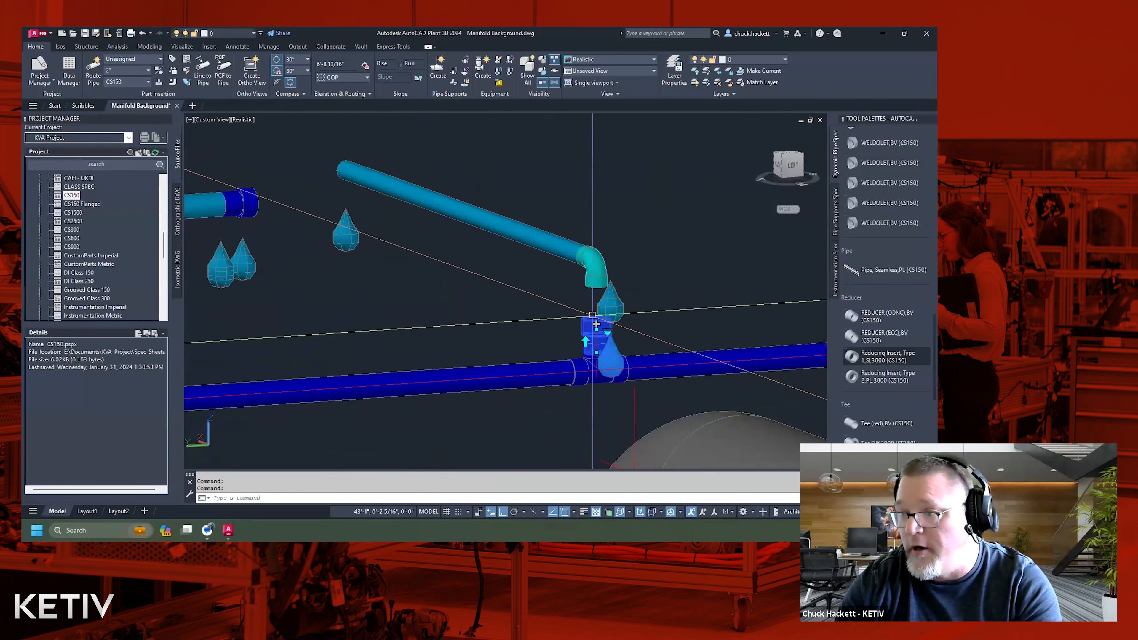
left_click(596, 324)
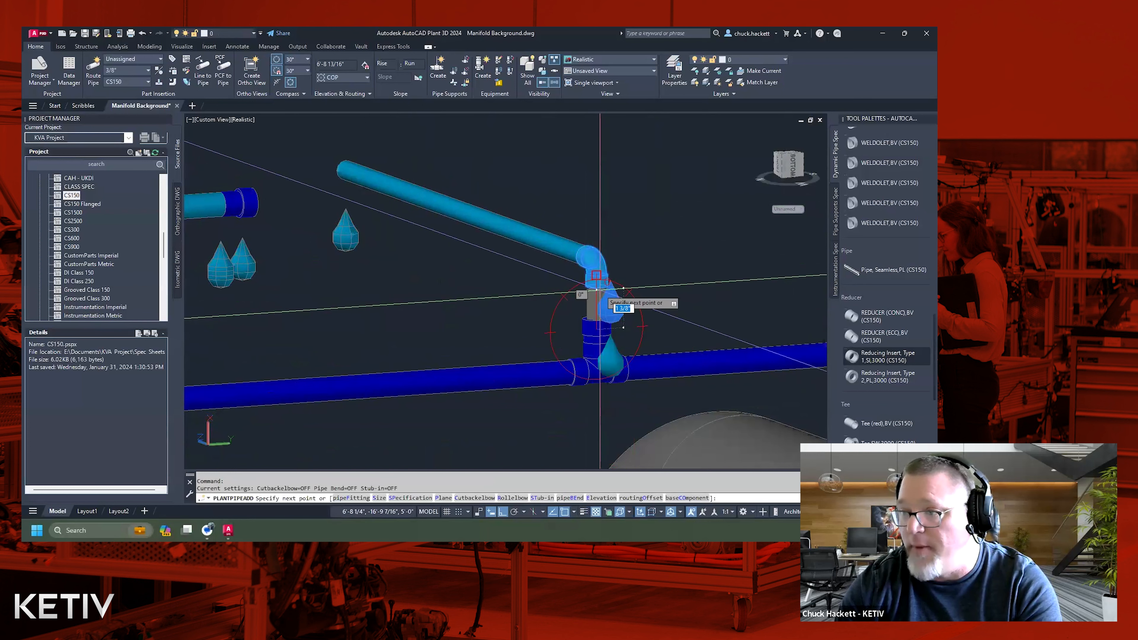
left_click(597, 287)
key("Escape")
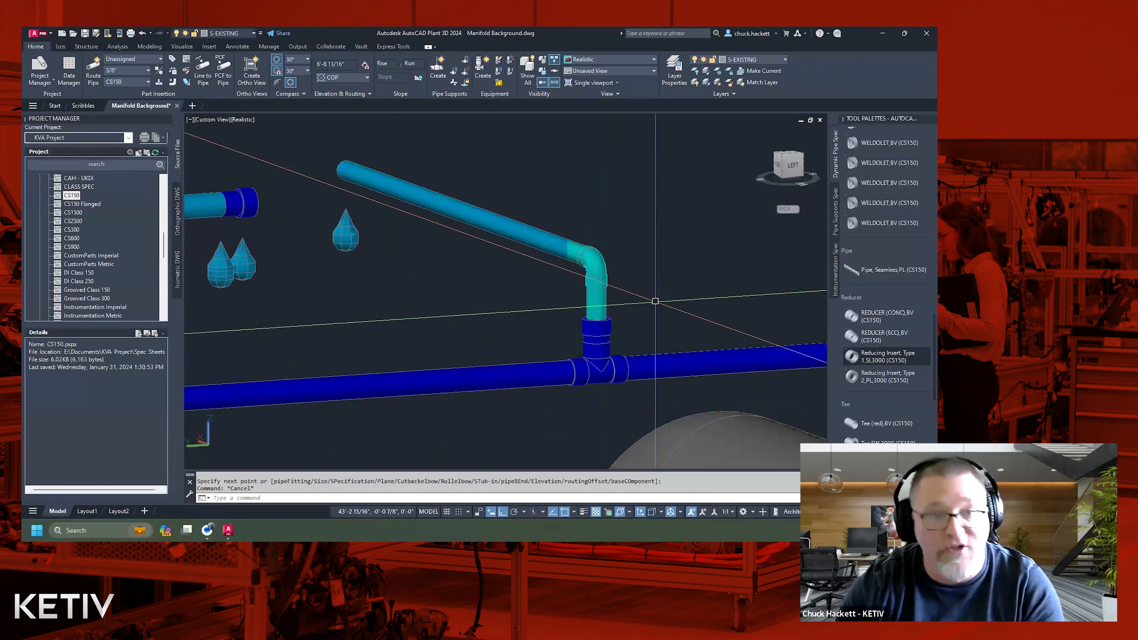